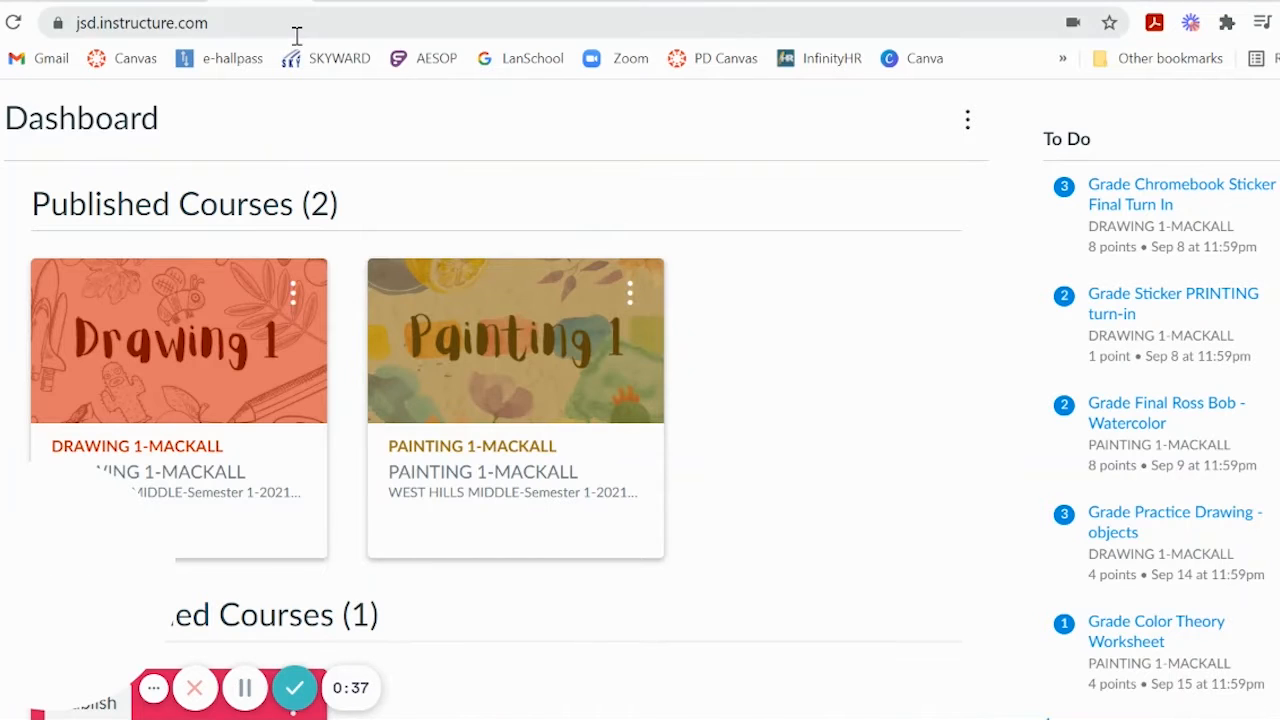
Create a new blank Google Docs document through the doc.new address and name it Student feedback report.
{"action": "left_click", "coordinate": [297, 35]}
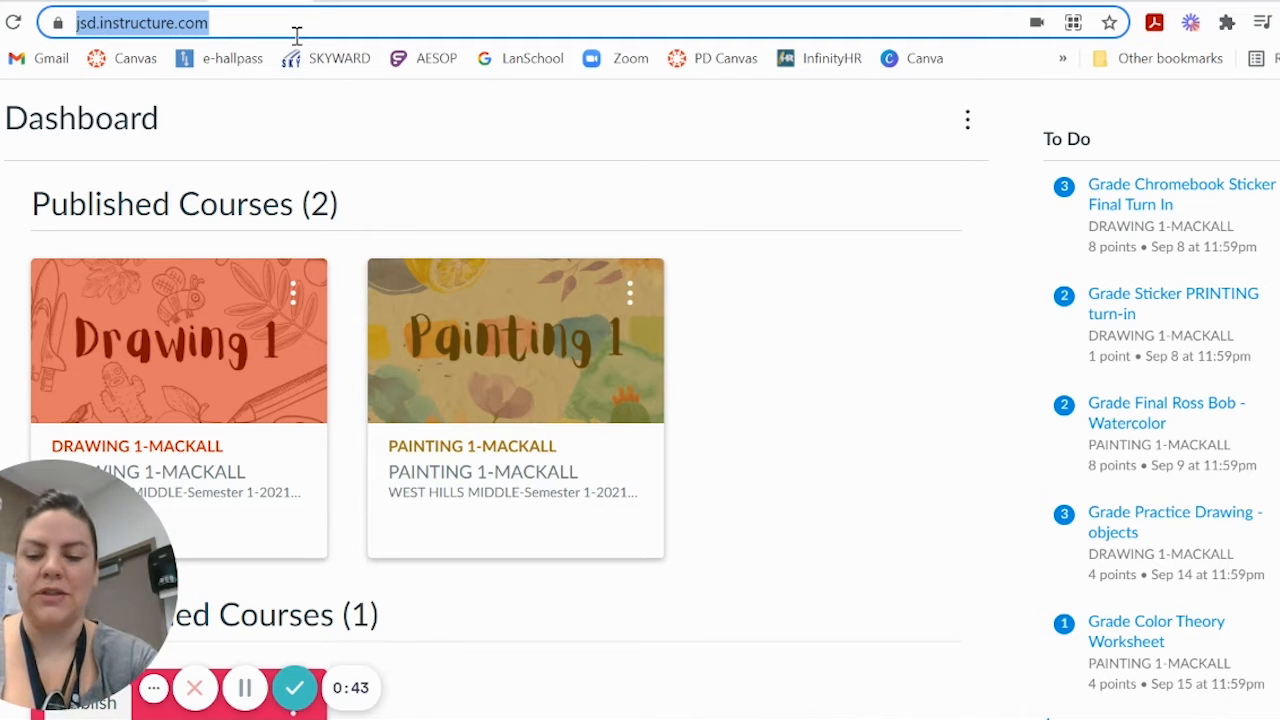
{"action": "type", "text": "doc."}
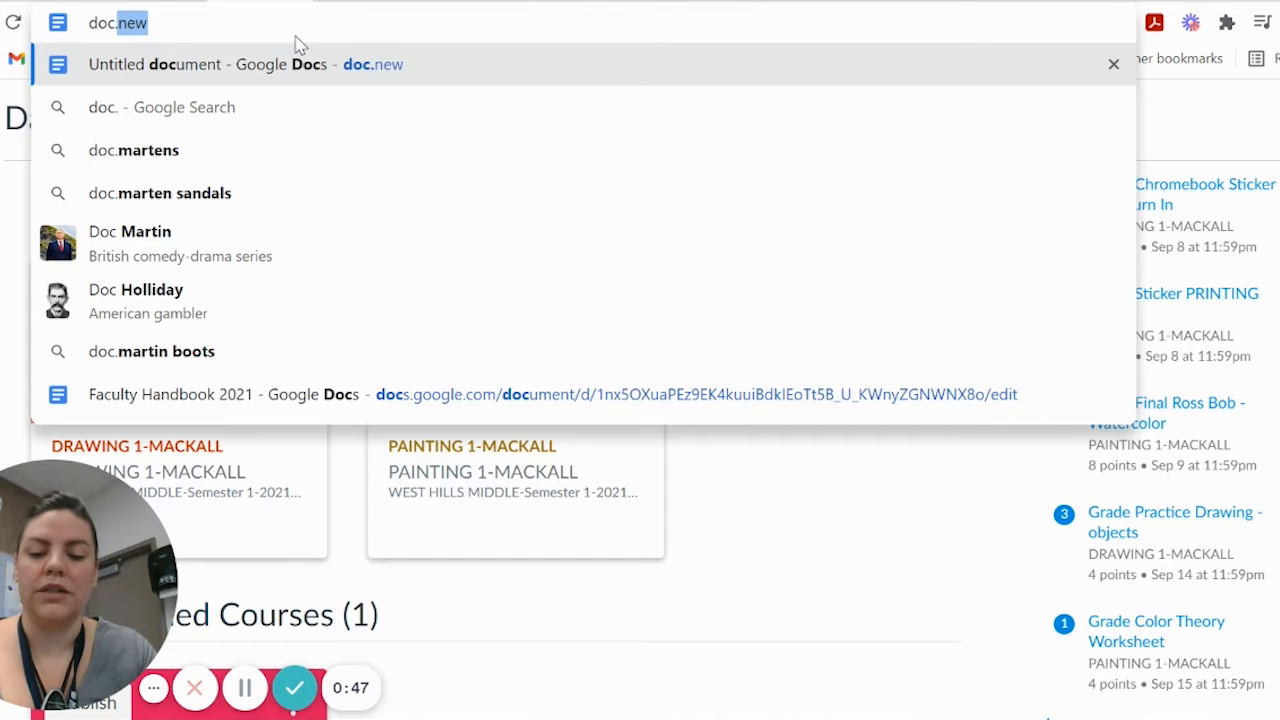
{"action": "type", "text": "new"}
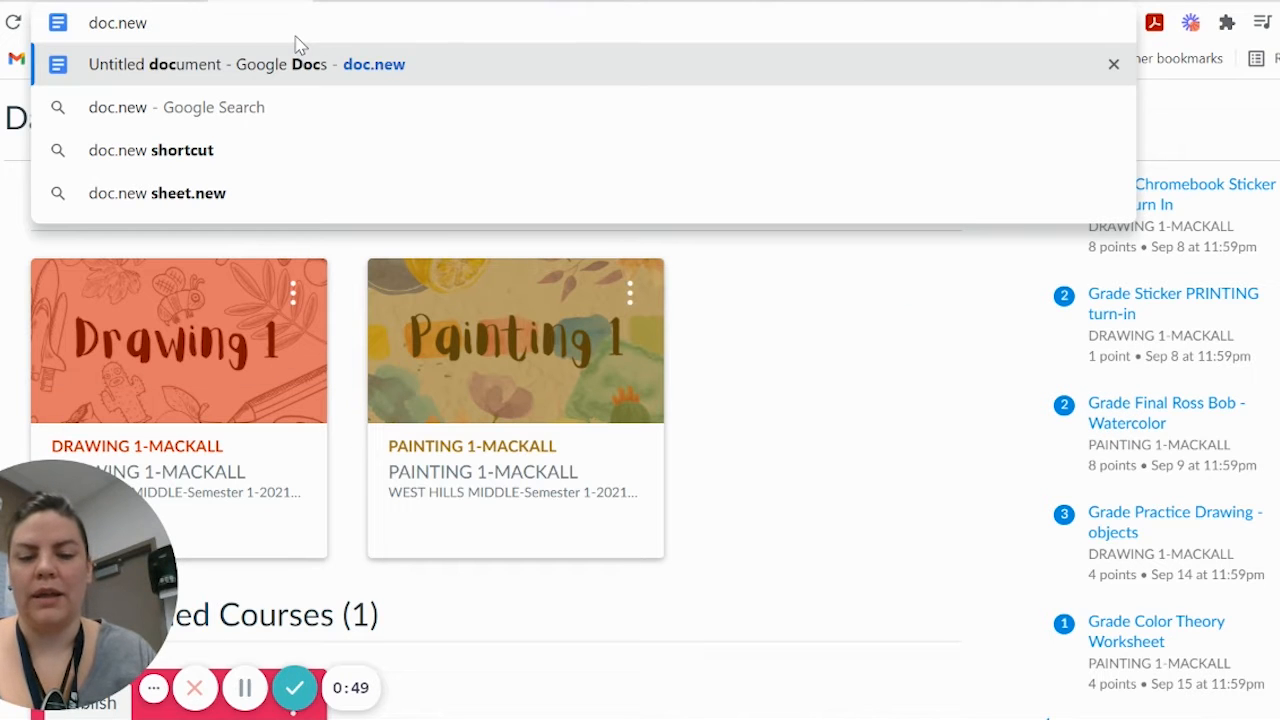
{"action": "key", "text": "Return"}
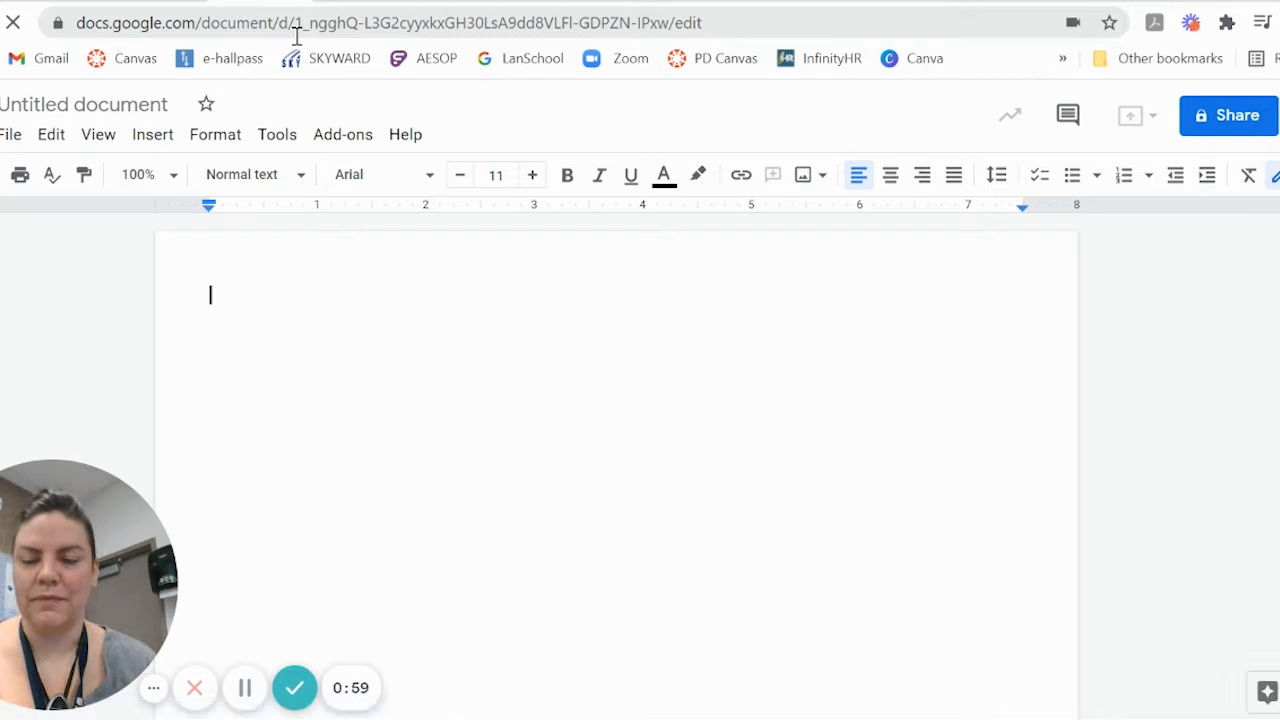
{"action": "left_click", "coordinate": [120, 101]}
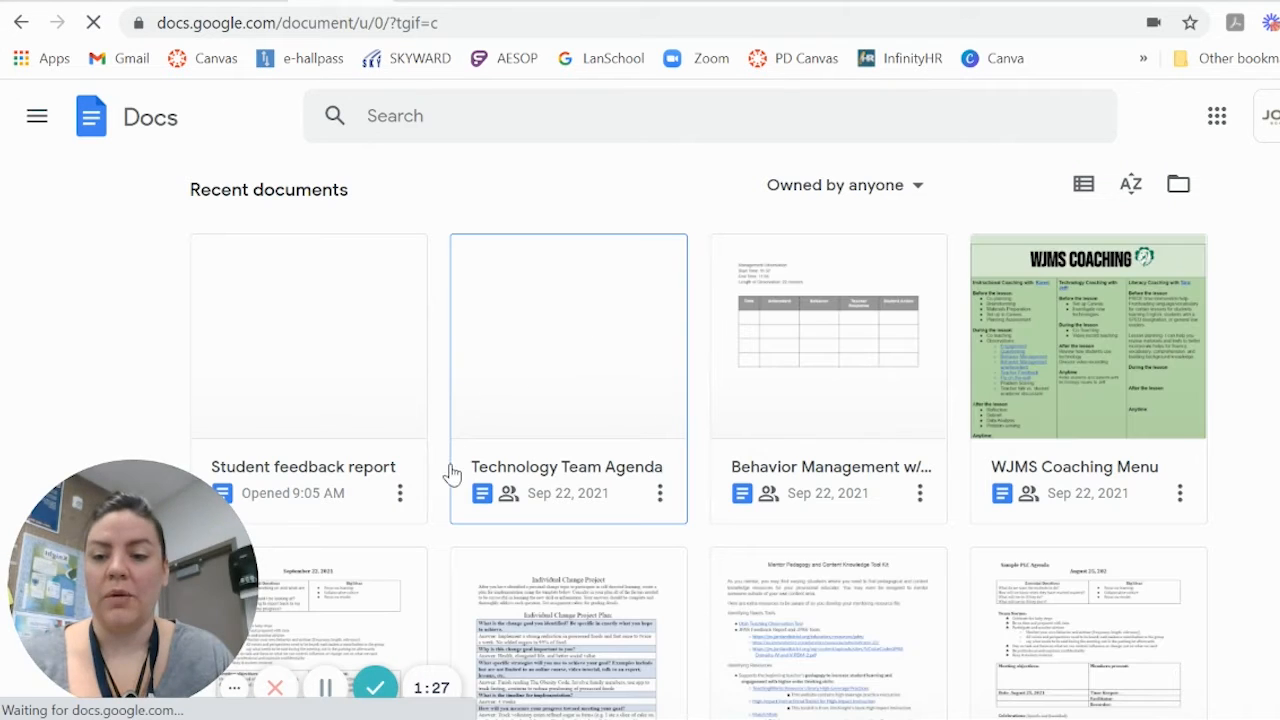
Move the Student feedback report document from the recent documents to the trash.
{"action": "left_click", "coordinate": [398, 495]}
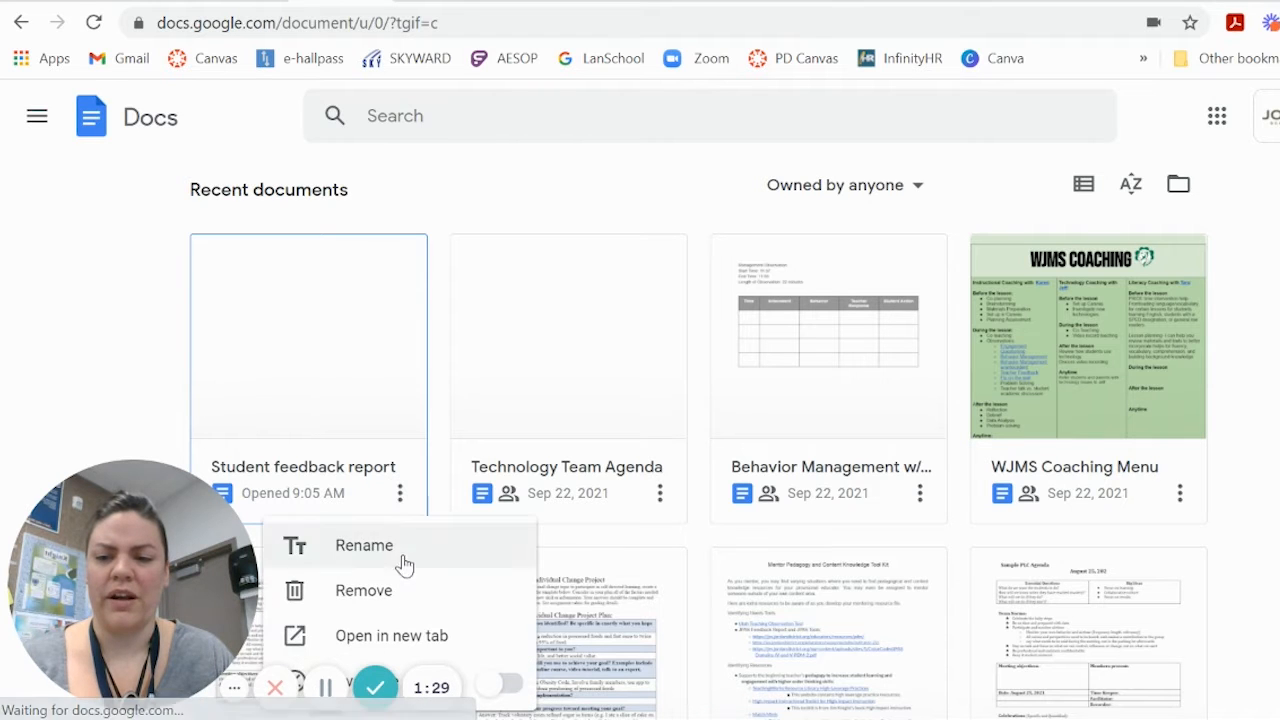
{"action": "left_click", "coordinate": [398, 595]}
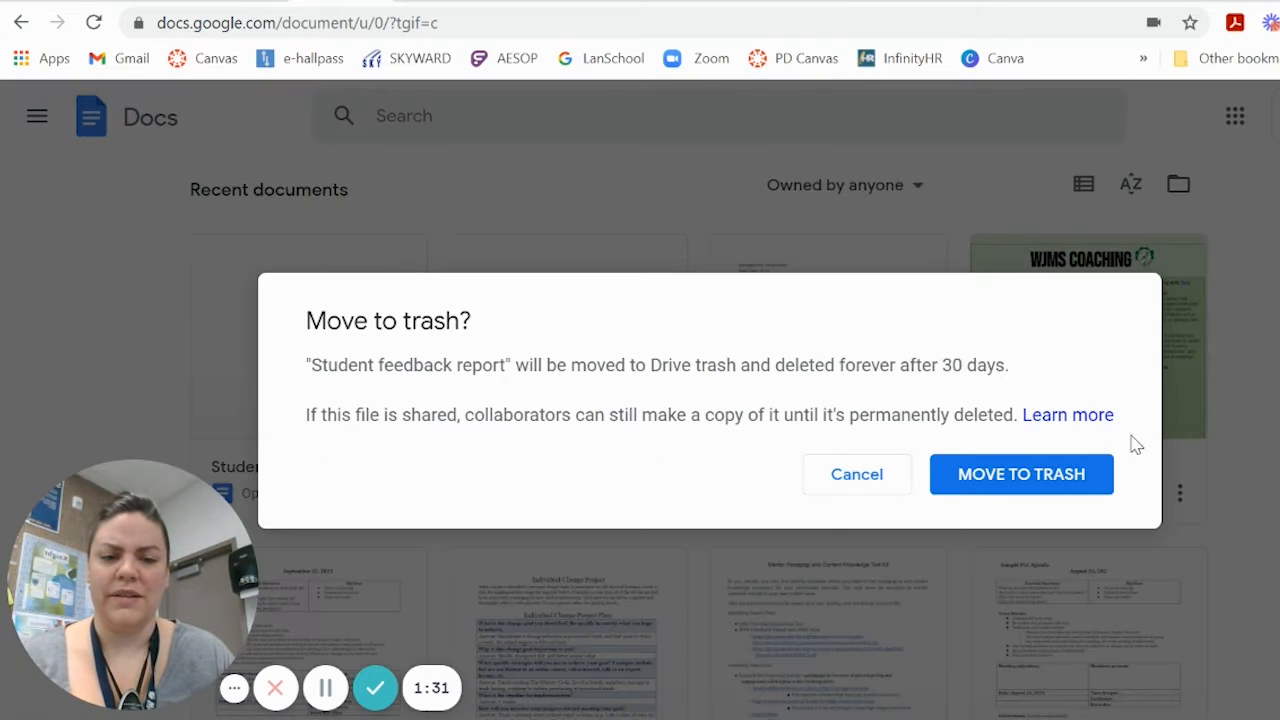
{"action": "left_click", "coordinate": [1040, 481]}
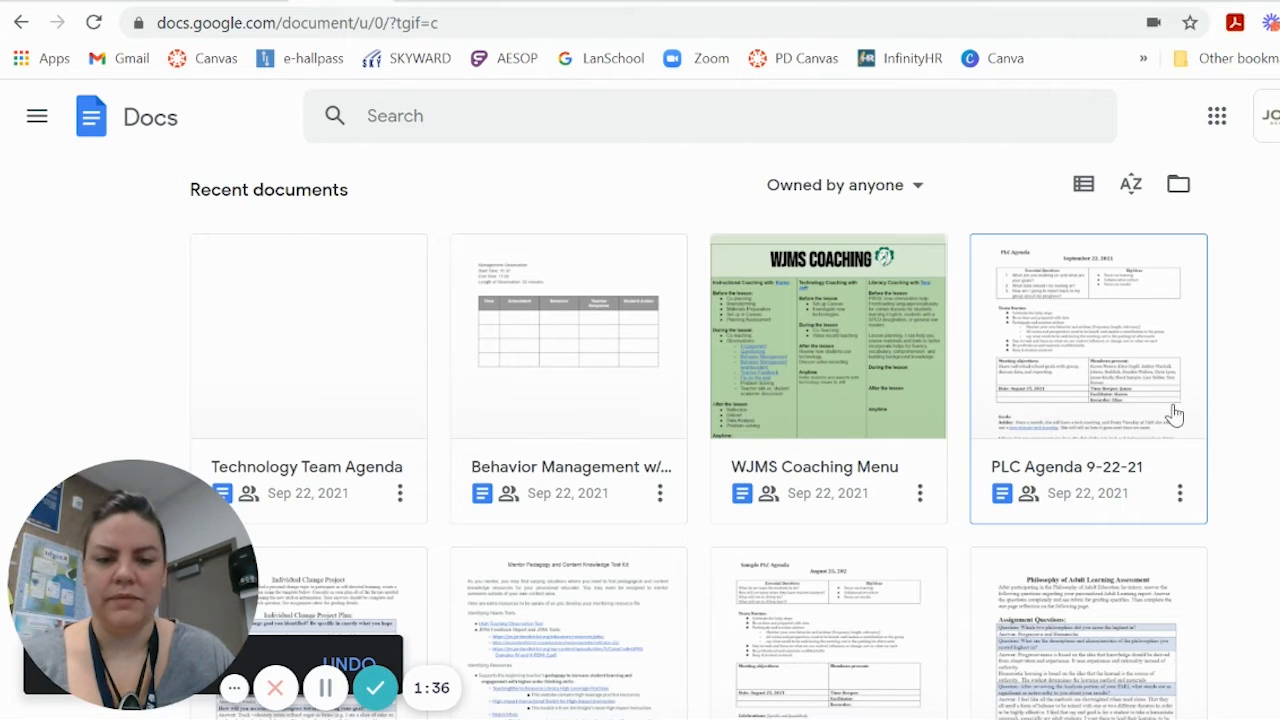
Open PLC Agenda 9-22-21, examine its September 22, 9:40 AM version in the version history, and return to the document.
{"action": "left_click", "coordinate": [1072, 466]}
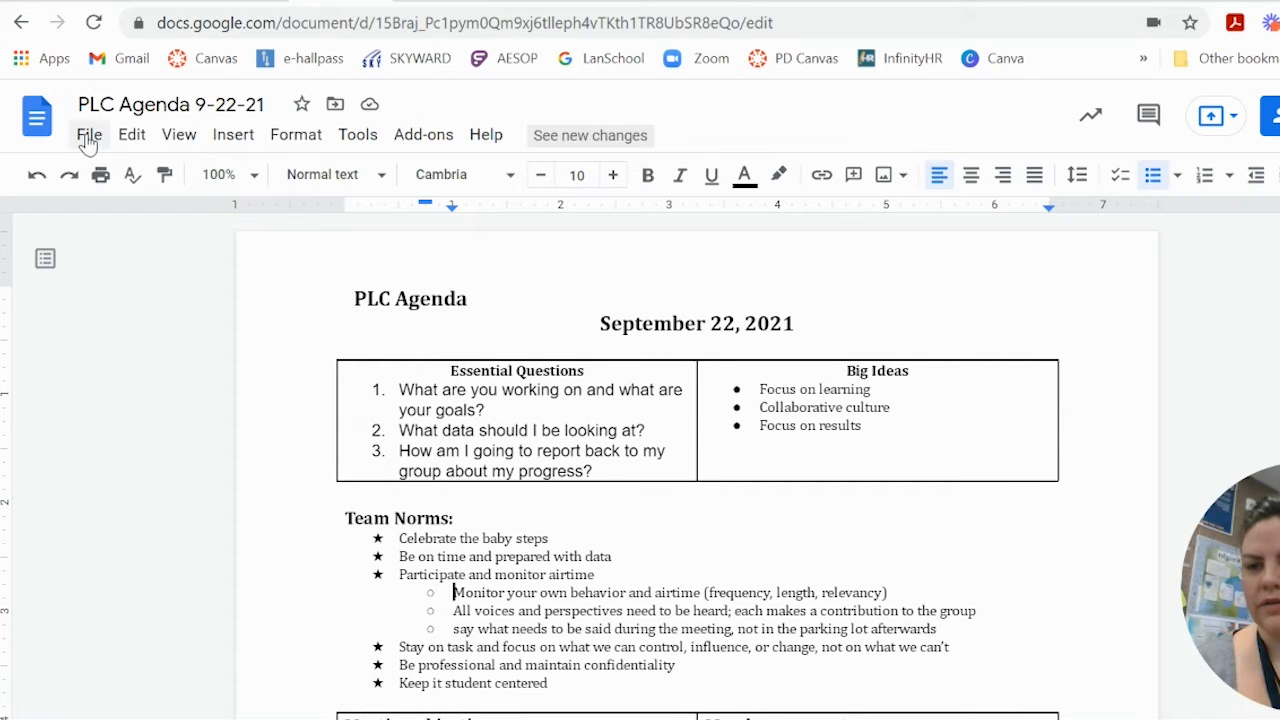
{"action": "left_click", "coordinate": [89, 136]}
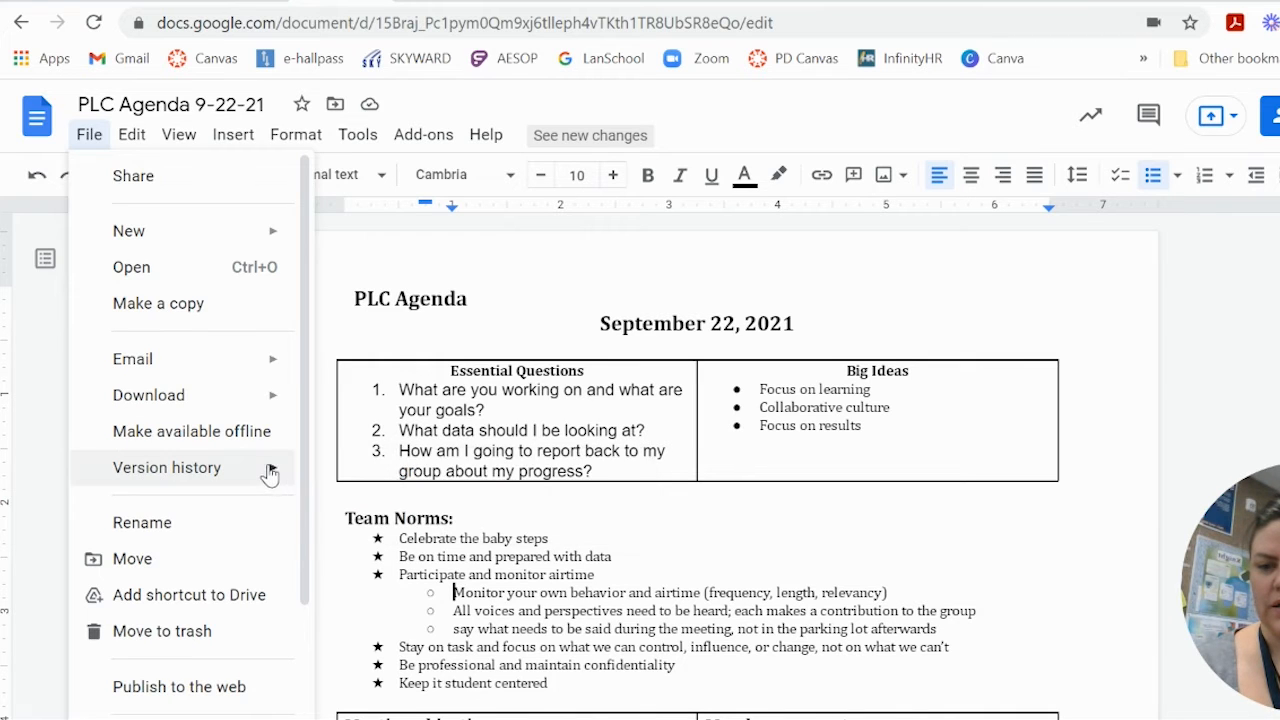
{"action": "mouse_move", "coordinate": [270, 474]}
{"action": "left_click", "coordinate": [393, 507]}
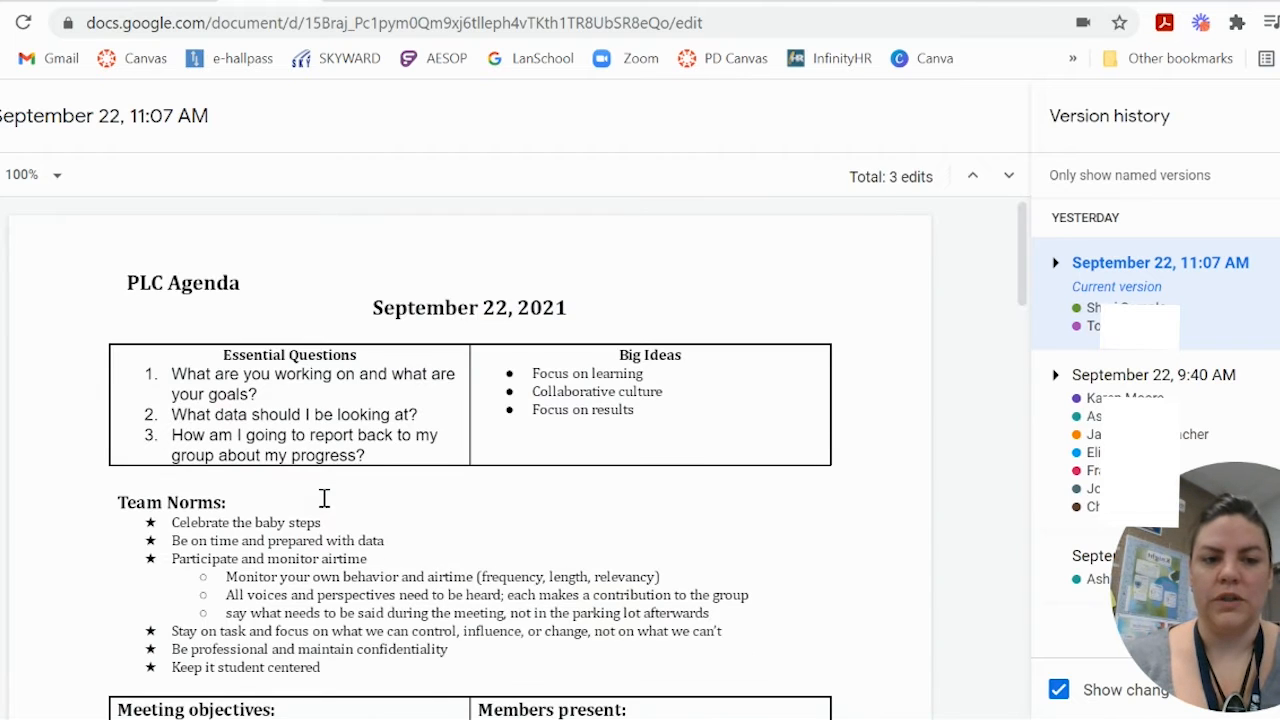
{"action": "scroll", "coordinate": [324, 497], "scroll_direction": "down", "scroll_amount": 1}
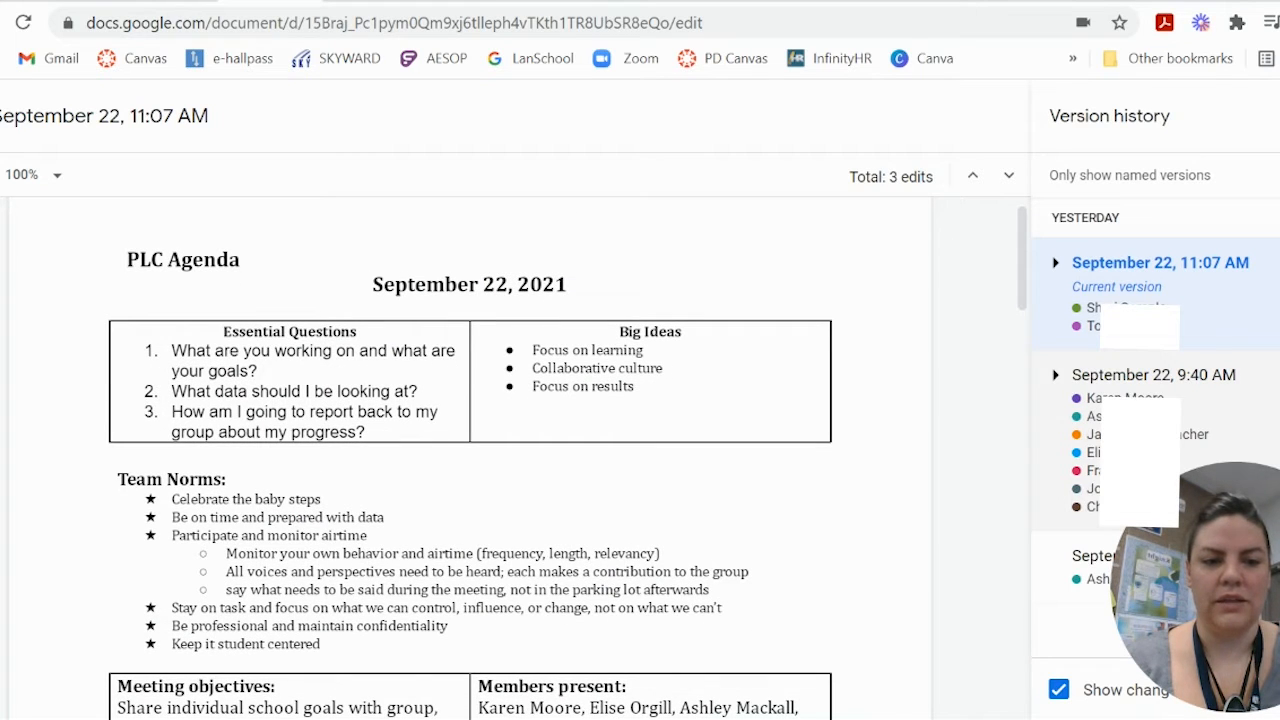
{"action": "left_click", "coordinate": [1135, 376]}
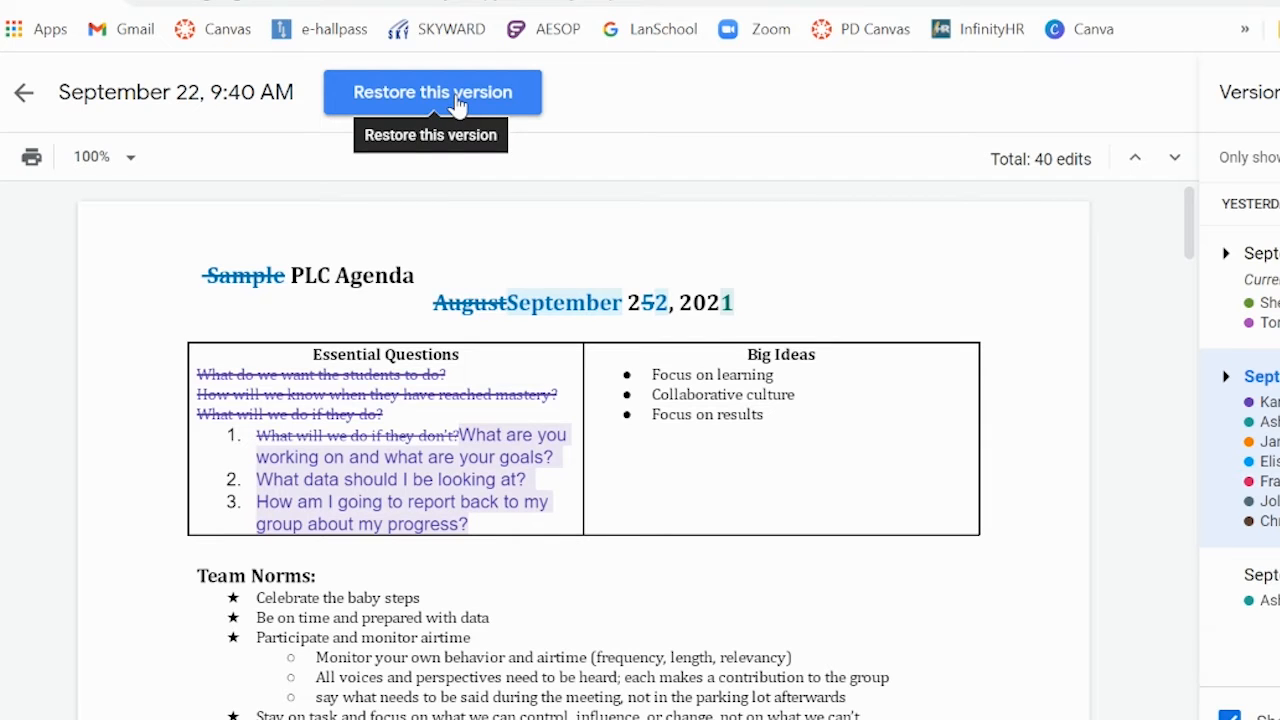
{"action": "left_click", "coordinate": [27, 94]}
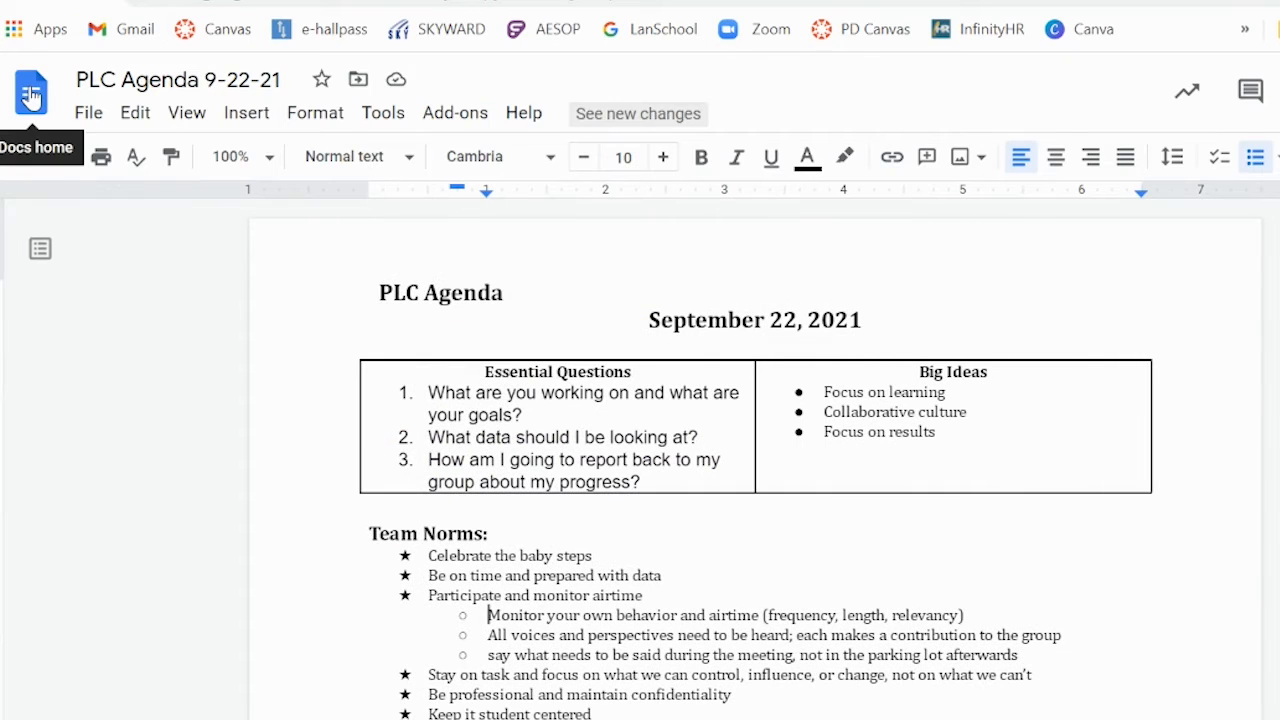
Name the current version of the document "PLC Agenda before change".
{"action": "left_click", "coordinate": [74, 119]}
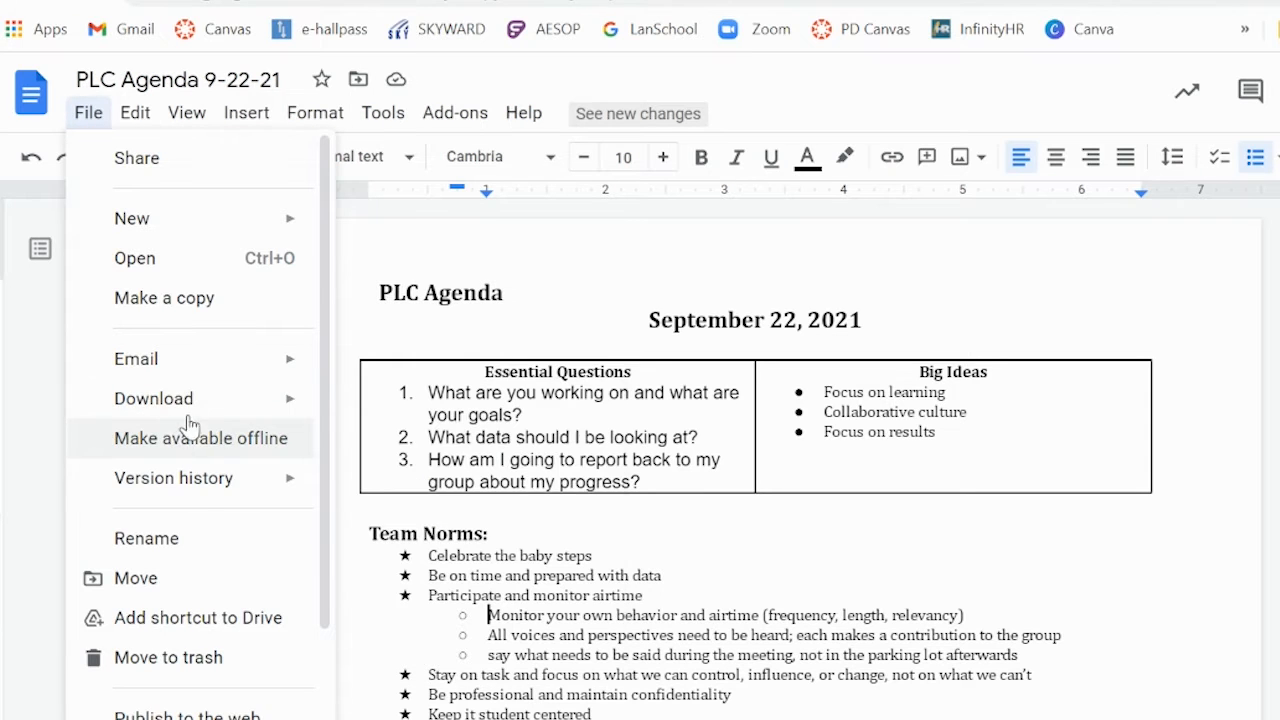
{"action": "mouse_move", "coordinate": [204, 495]}
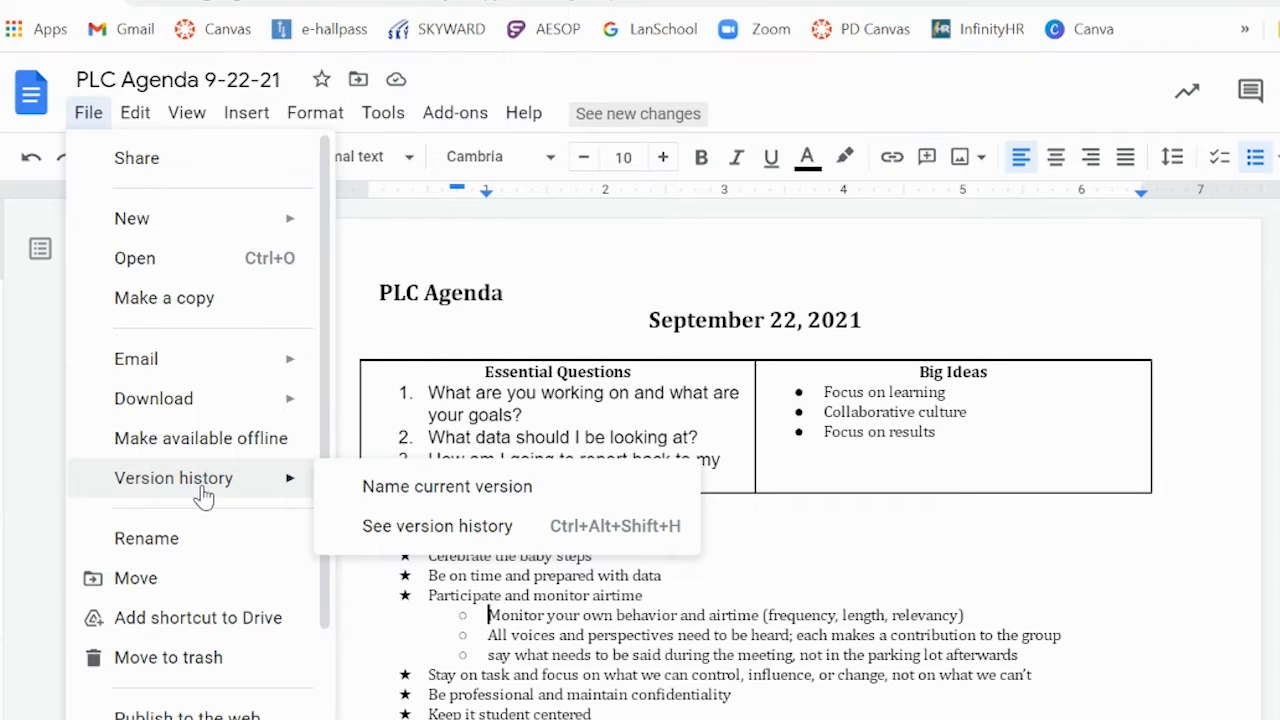
{"action": "left_click", "coordinate": [390, 500]}
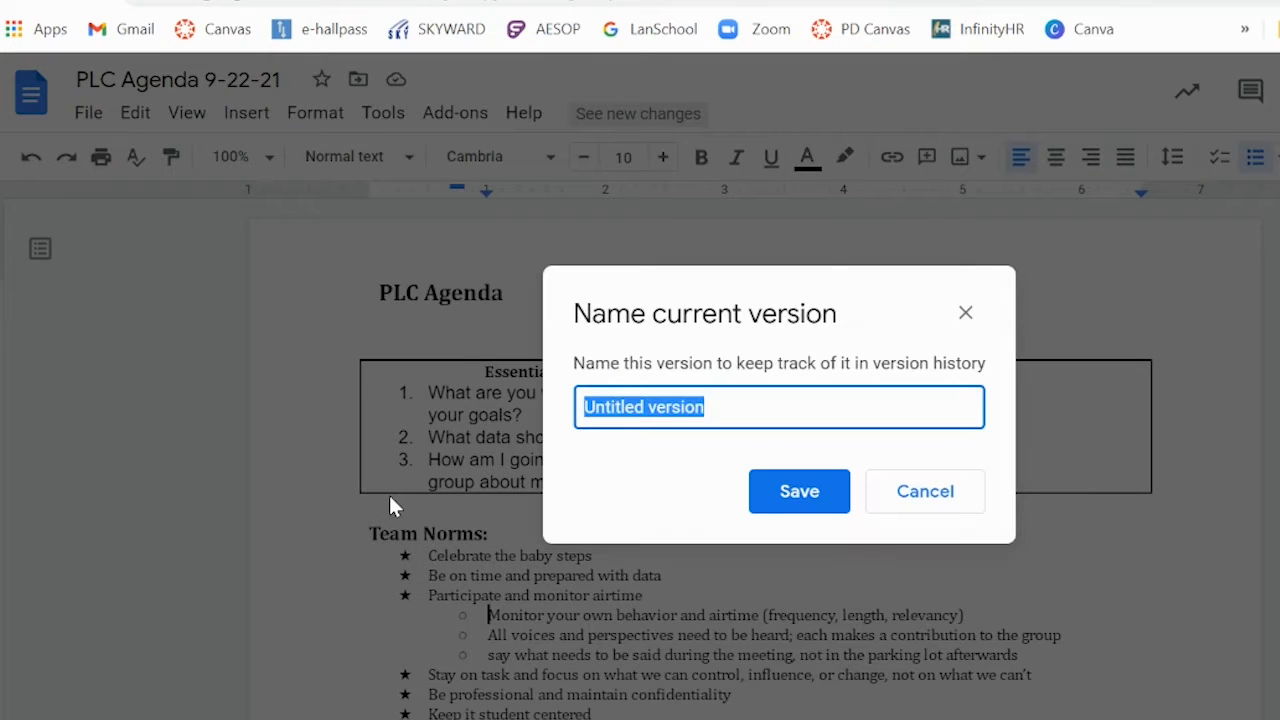
{"action": "type", "text": "PLC"}
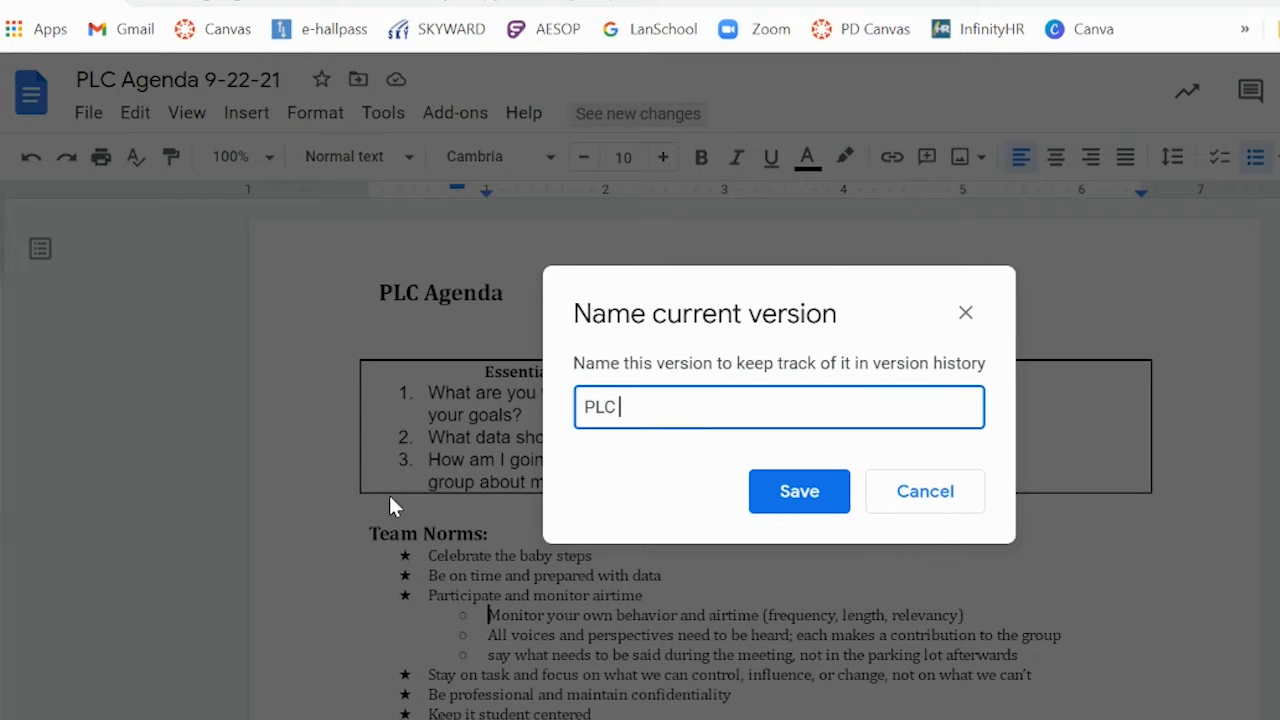
{"action": "type", "text": " Agenda befo"}
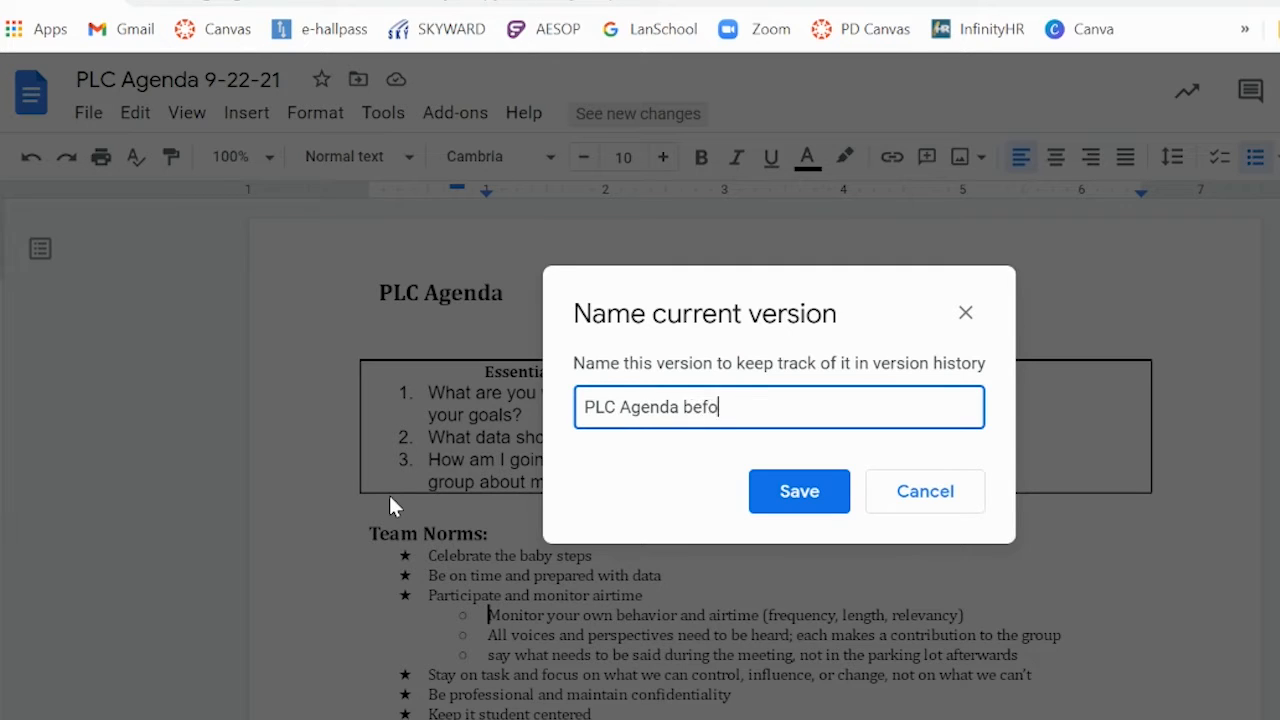
{"action": "type", "text": "re change"}
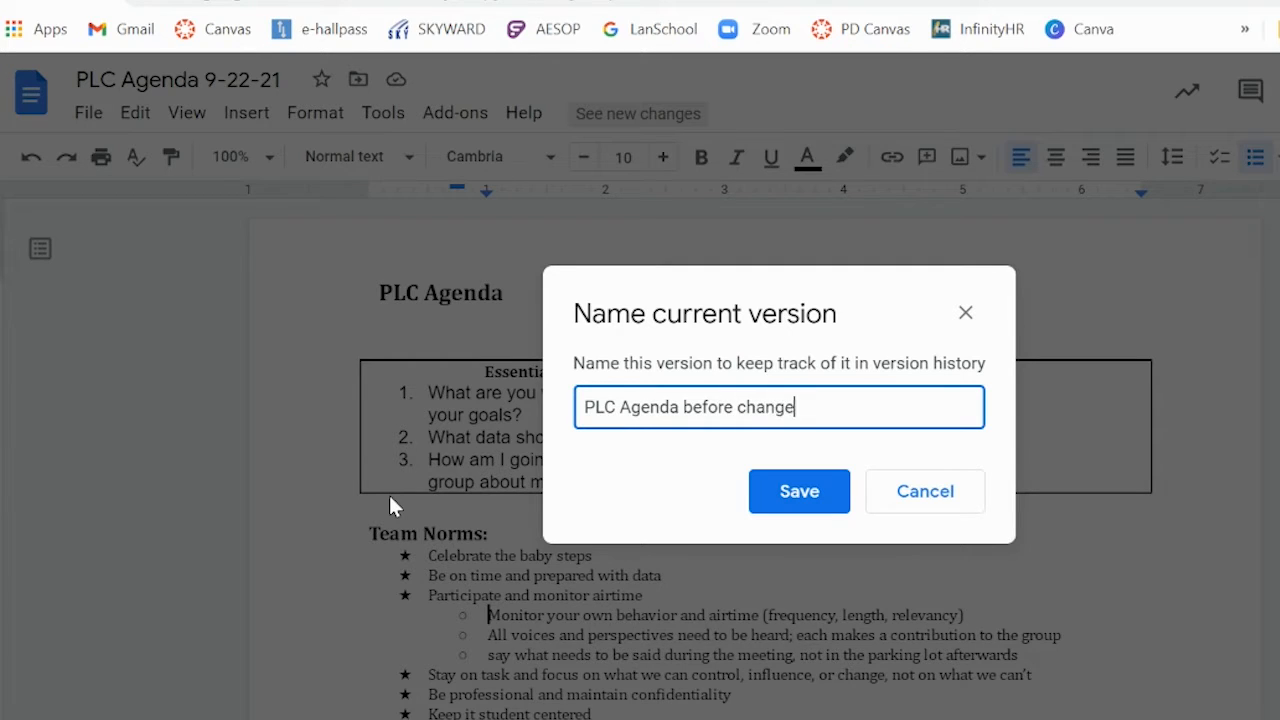
{"action": "left_click", "coordinate": [808, 499]}
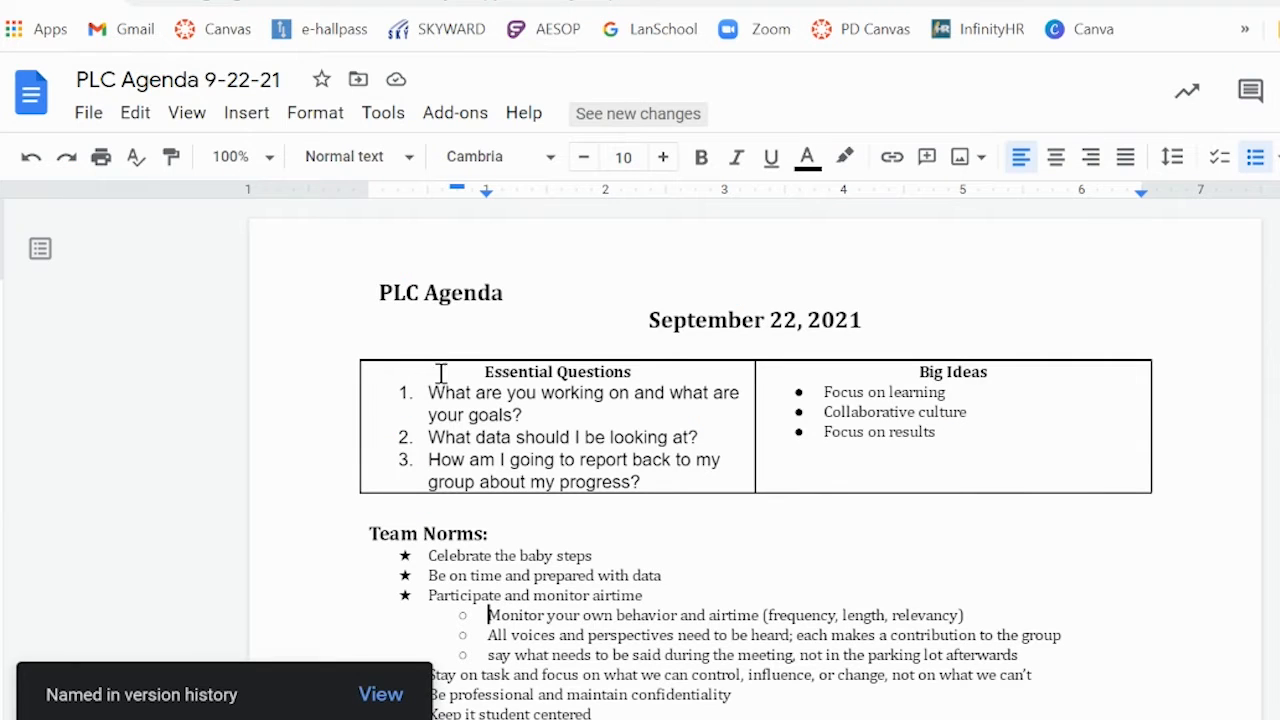
Check the named version "PLC Agenda before change" in the version history and return to the document.
{"action": "left_click", "coordinate": [88, 116]}
{"action": "mouse_move", "coordinate": [220, 492]}
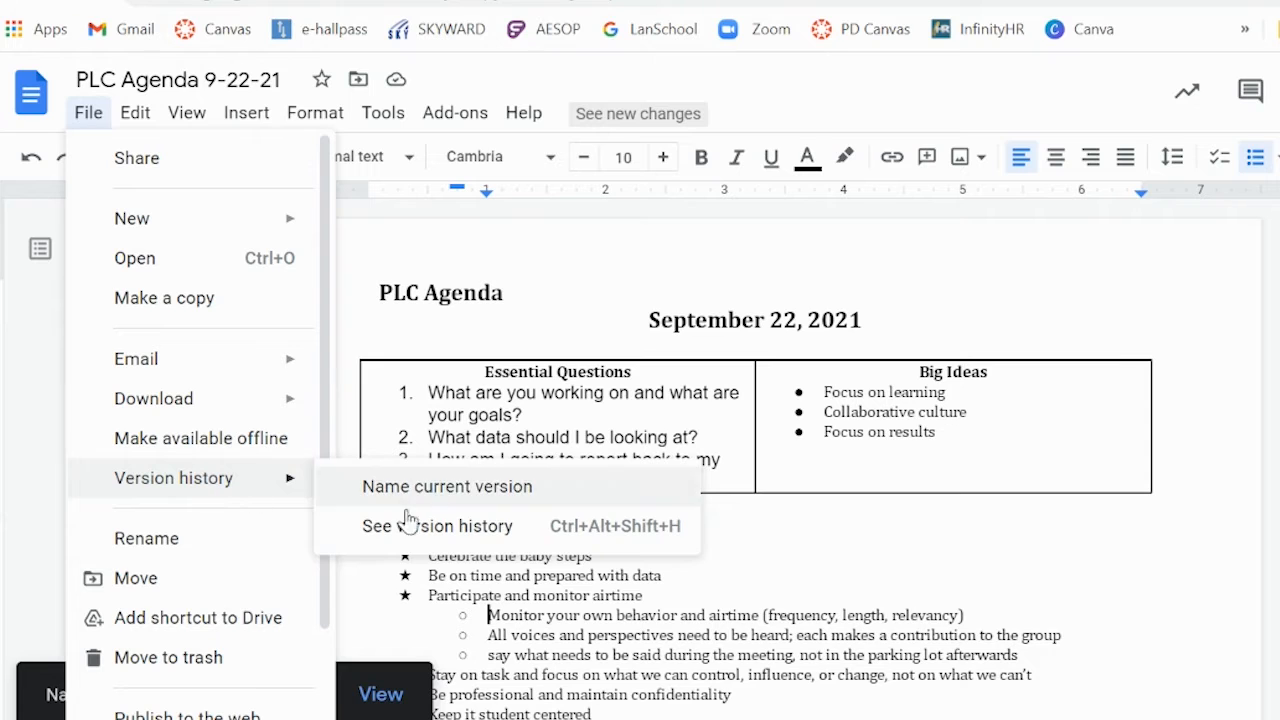
{"action": "left_click", "coordinate": [455, 535]}
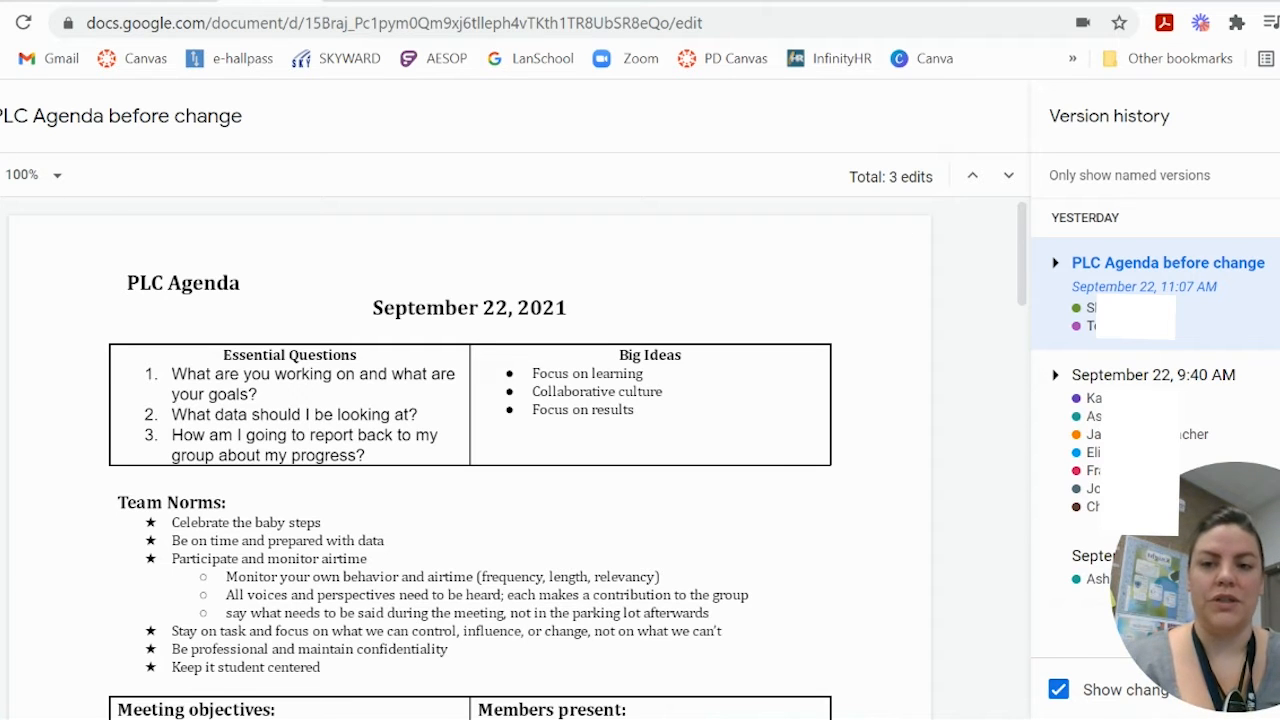
{"action": "left_click", "coordinate": [0, 116]}
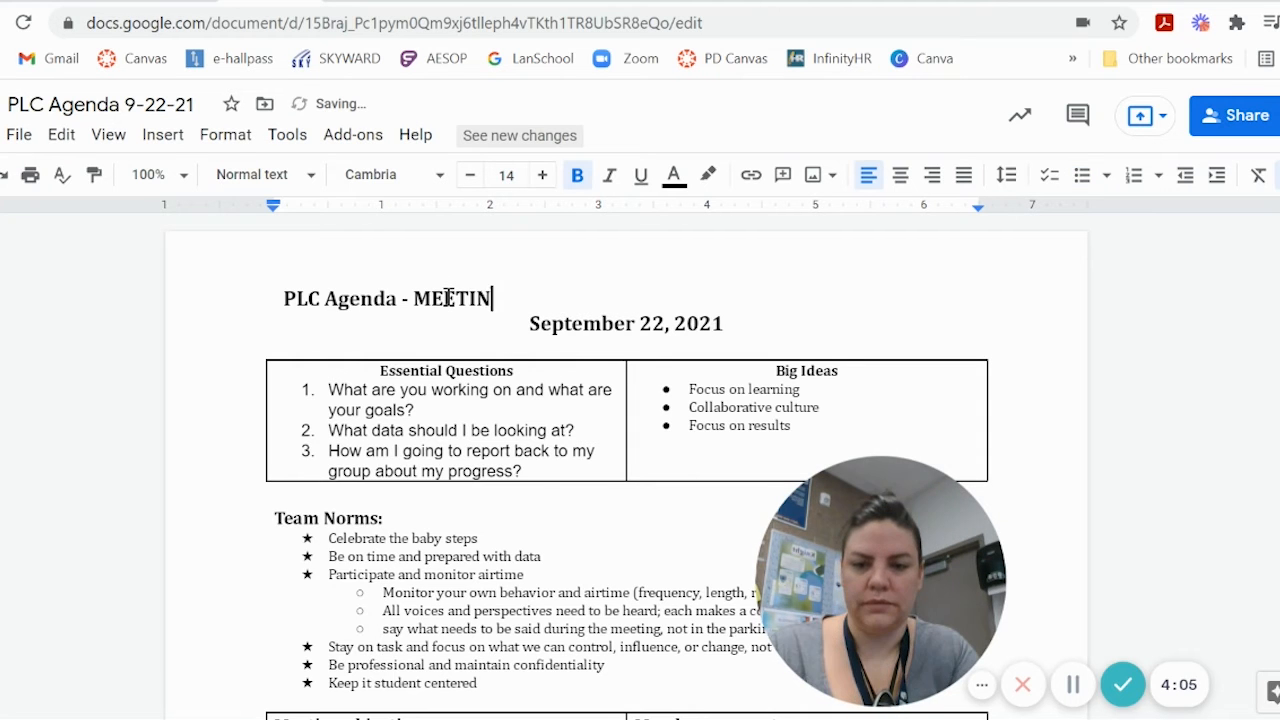
Add "- MEETING" to the PLC Agenda heading and change the added word's capitalization to Title Case.
{"action": "type", "text": "G"}
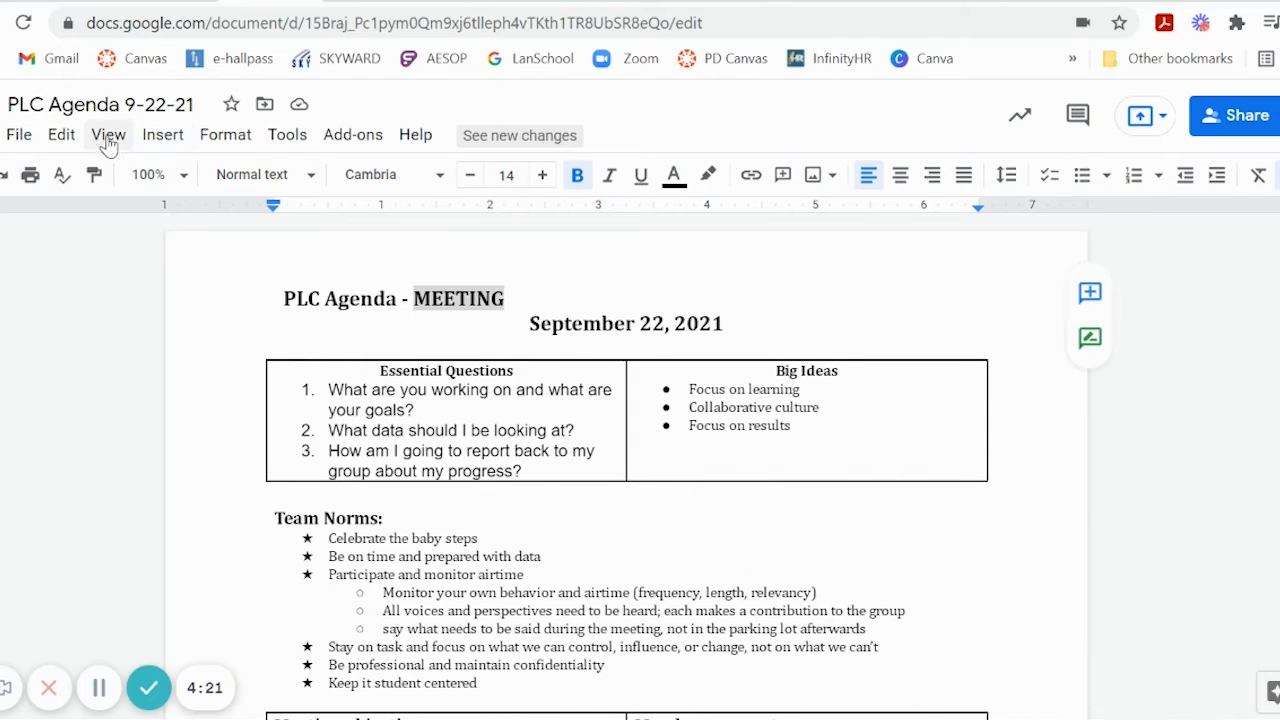
{"action": "left_click", "coordinate": [72, 136]}
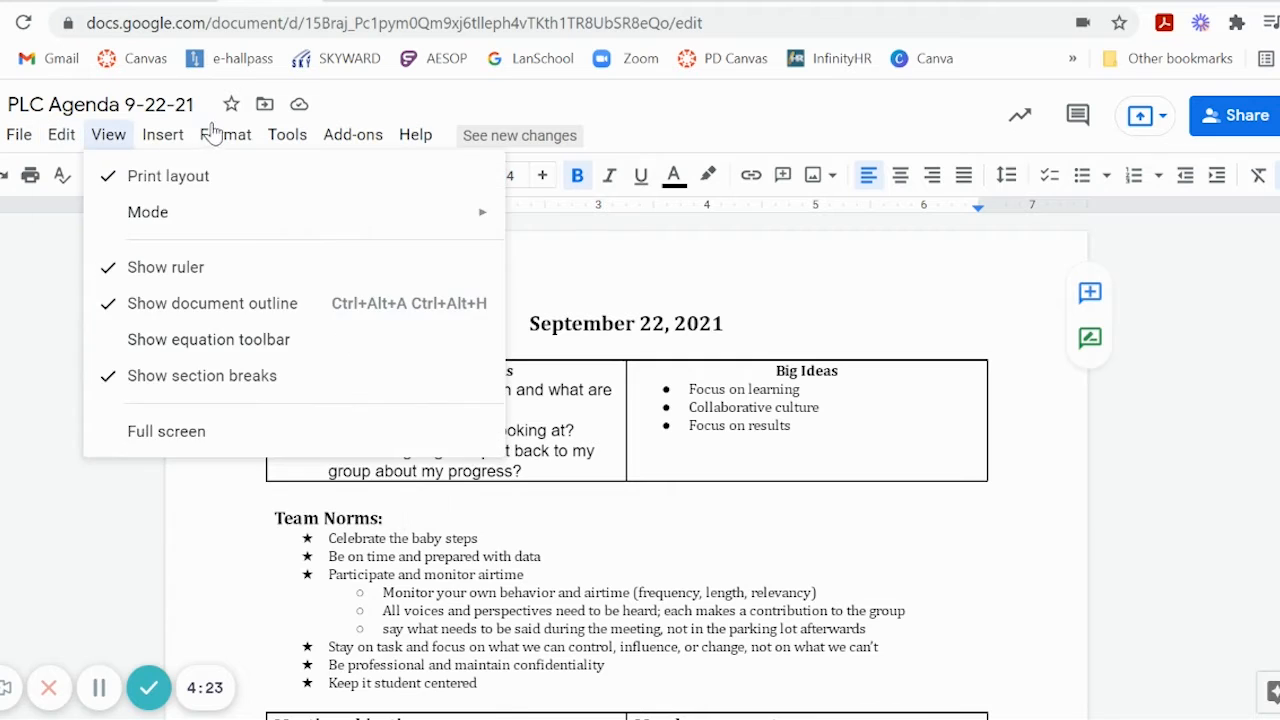
{"action": "mouse_move", "coordinate": [243, 134]}
{"action": "mouse_move", "coordinate": [337, 181]}
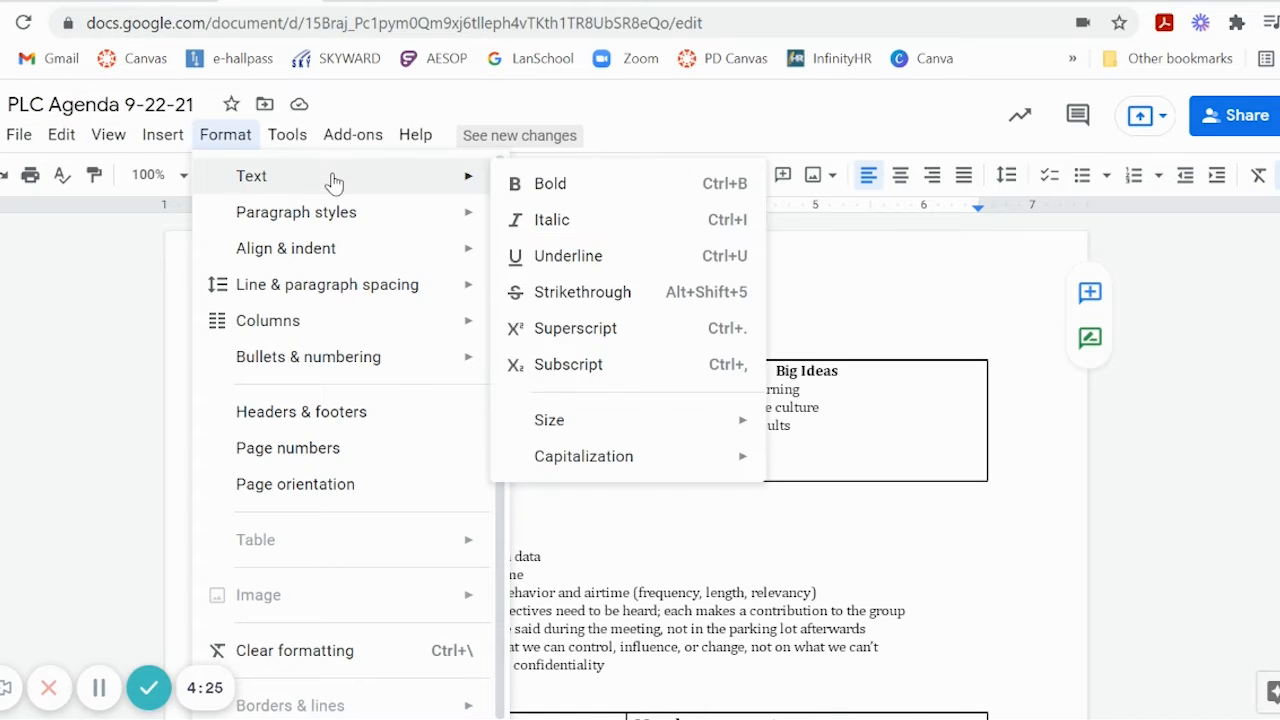
{"action": "mouse_move", "coordinate": [631, 456]}
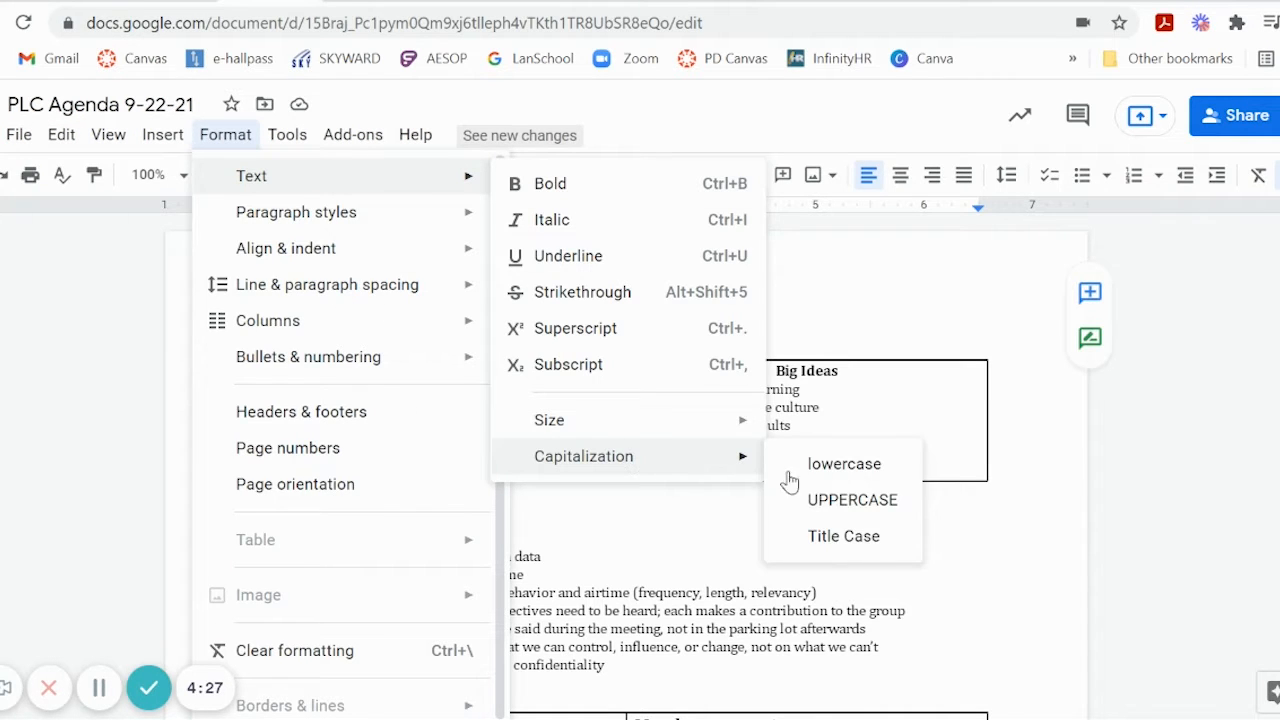
{"action": "left_click", "coordinate": [843, 536]}
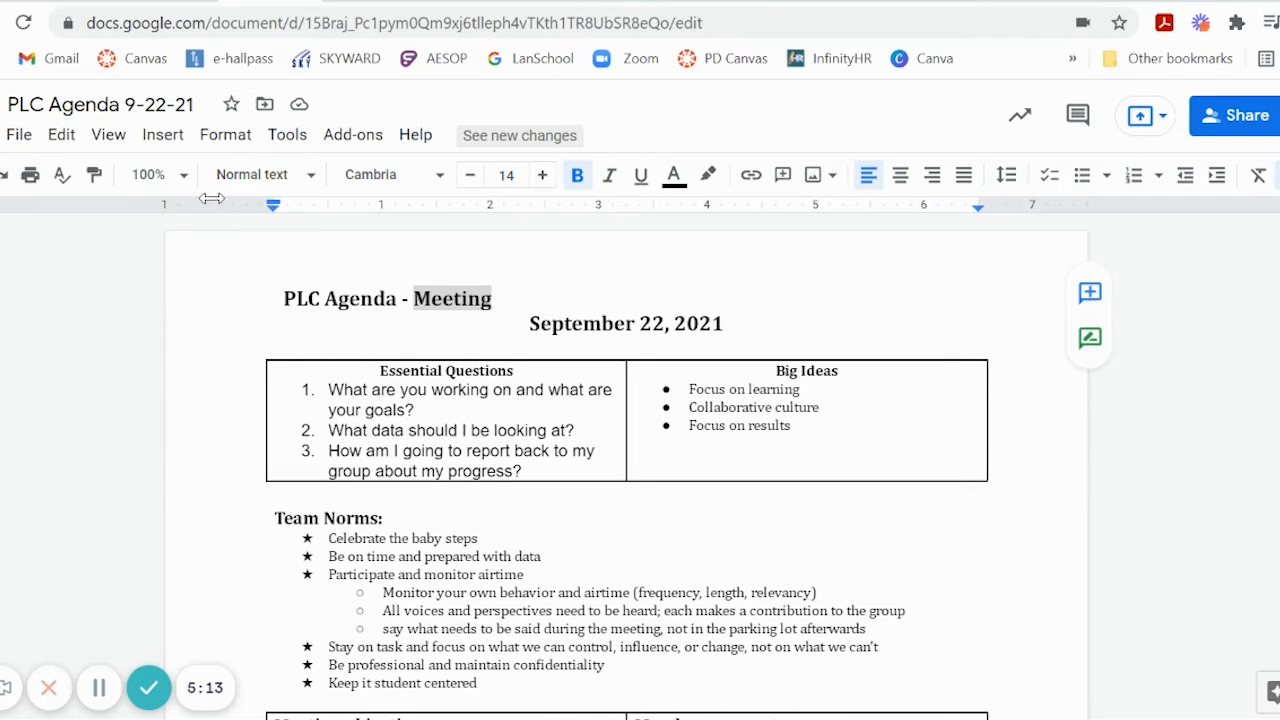
Add an automatic substitution in the preferences that replaces "PLC" with "Professional Learning Communities".
{"action": "left_click", "coordinate": [287, 135]}
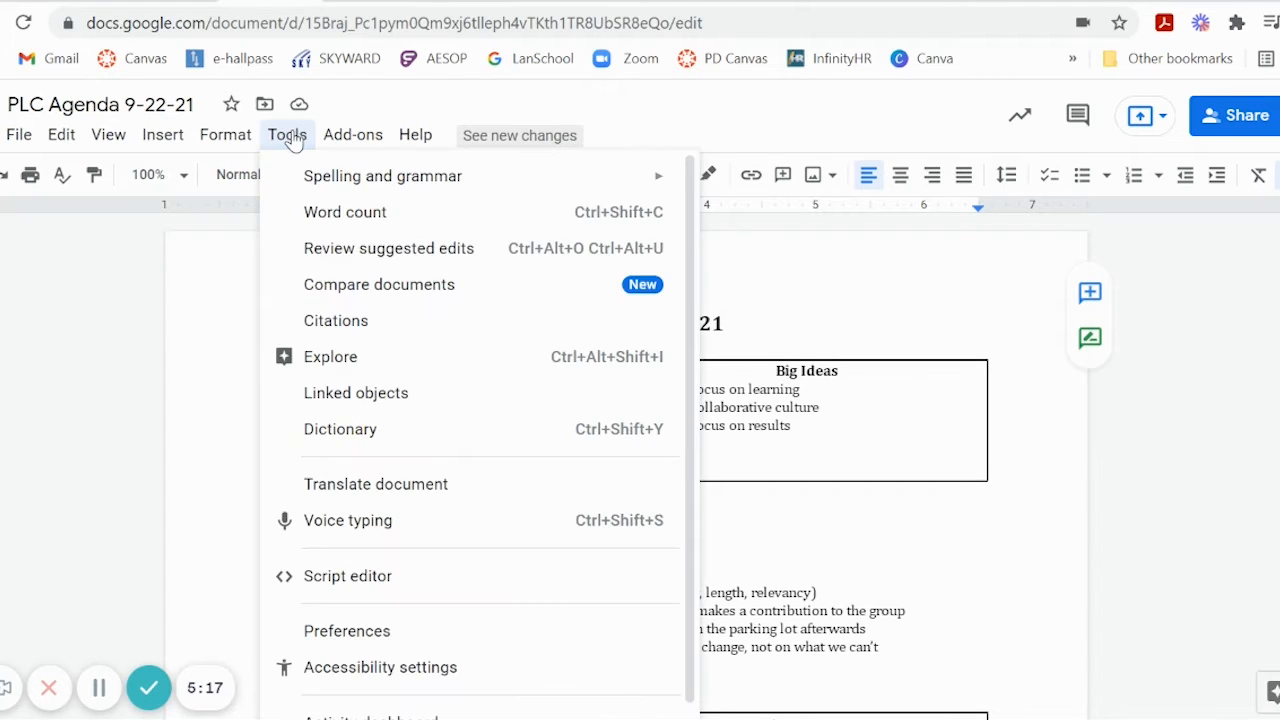
{"action": "left_click", "coordinate": [345, 630]}
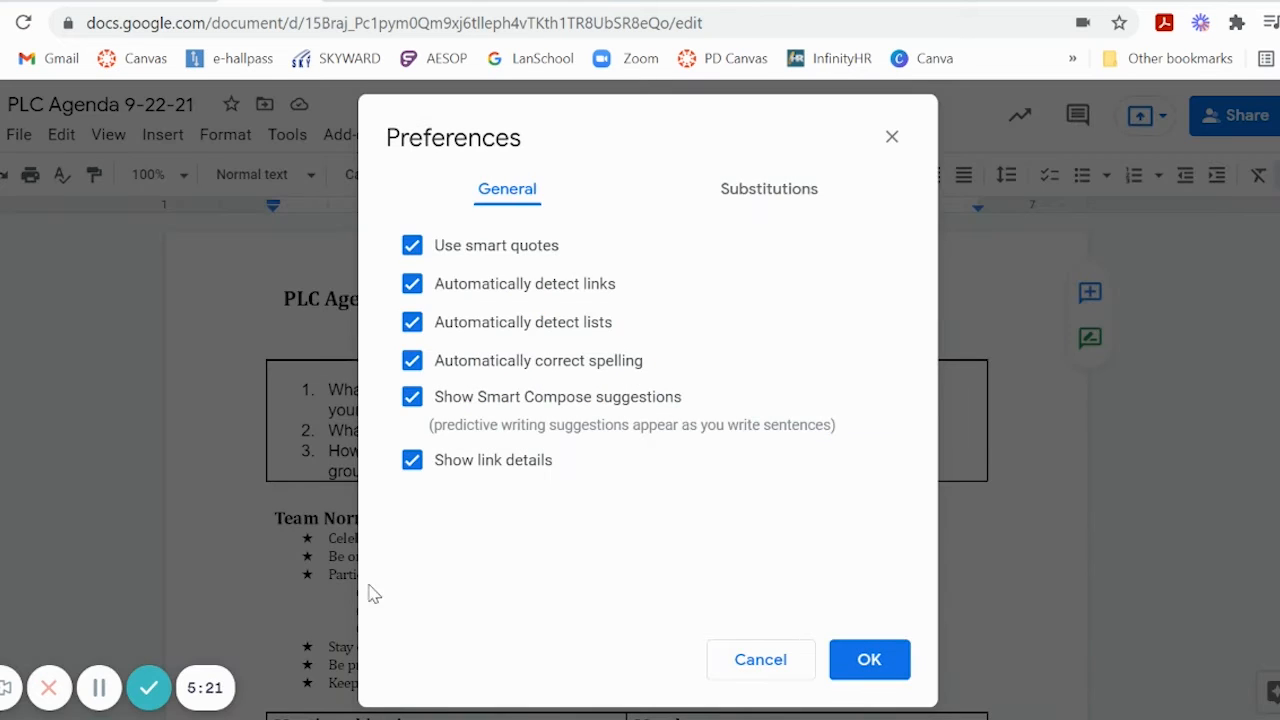
{"action": "left_click", "coordinate": [760, 199]}
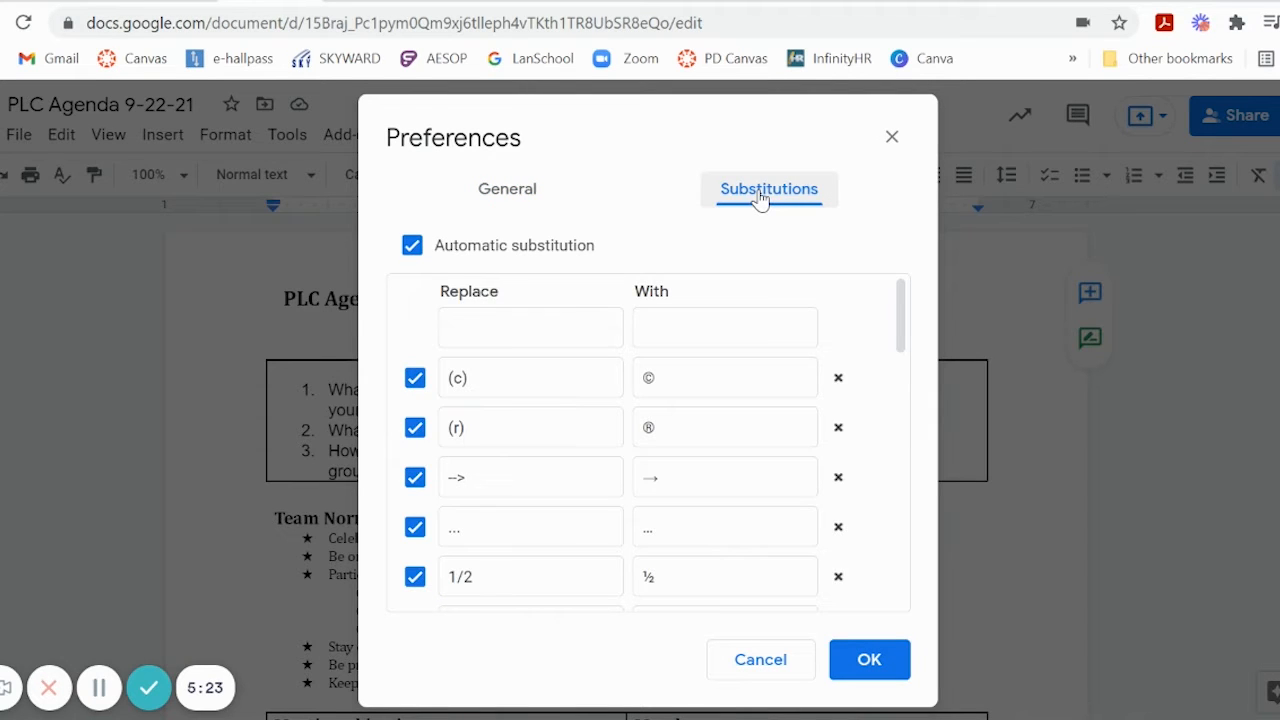
{"action": "left_click", "coordinate": [540, 324]}
{"action": "type", "text": "PLC"}
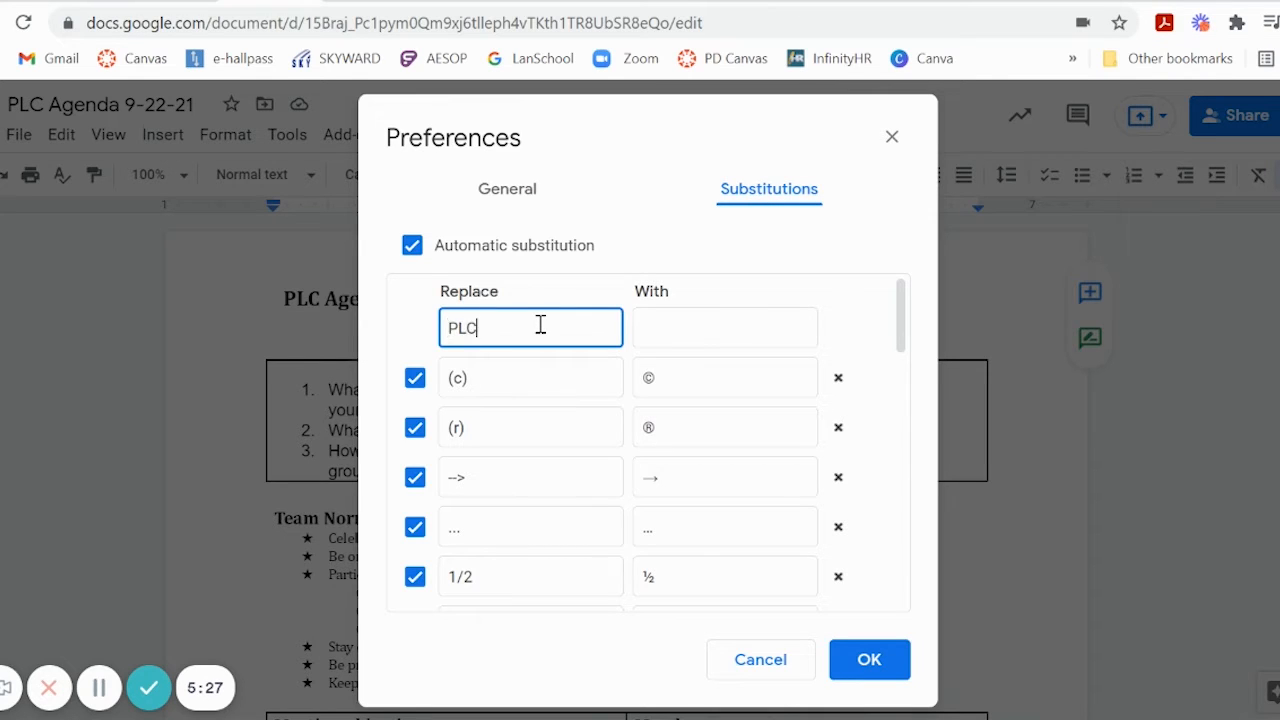
{"action": "key", "text": "Tab"}
{"action": "type", "text": "Prning Communities"}
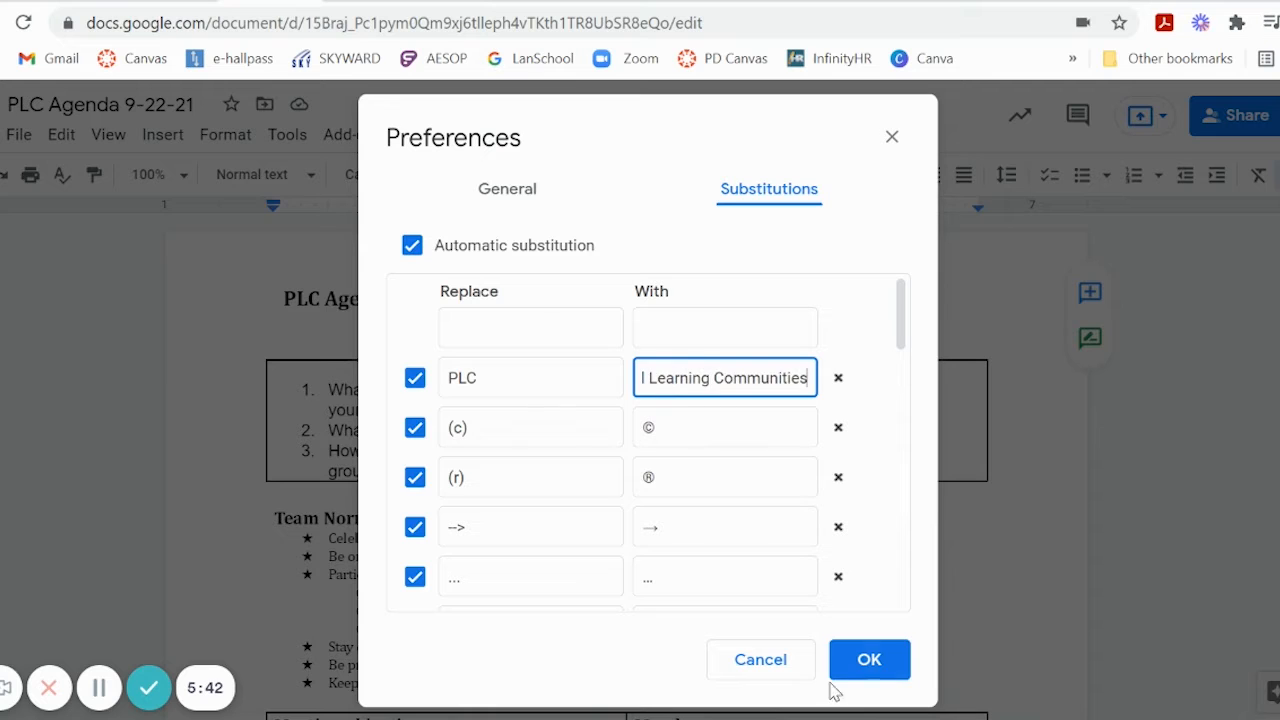
{"action": "left_click", "coordinate": [858, 668]}
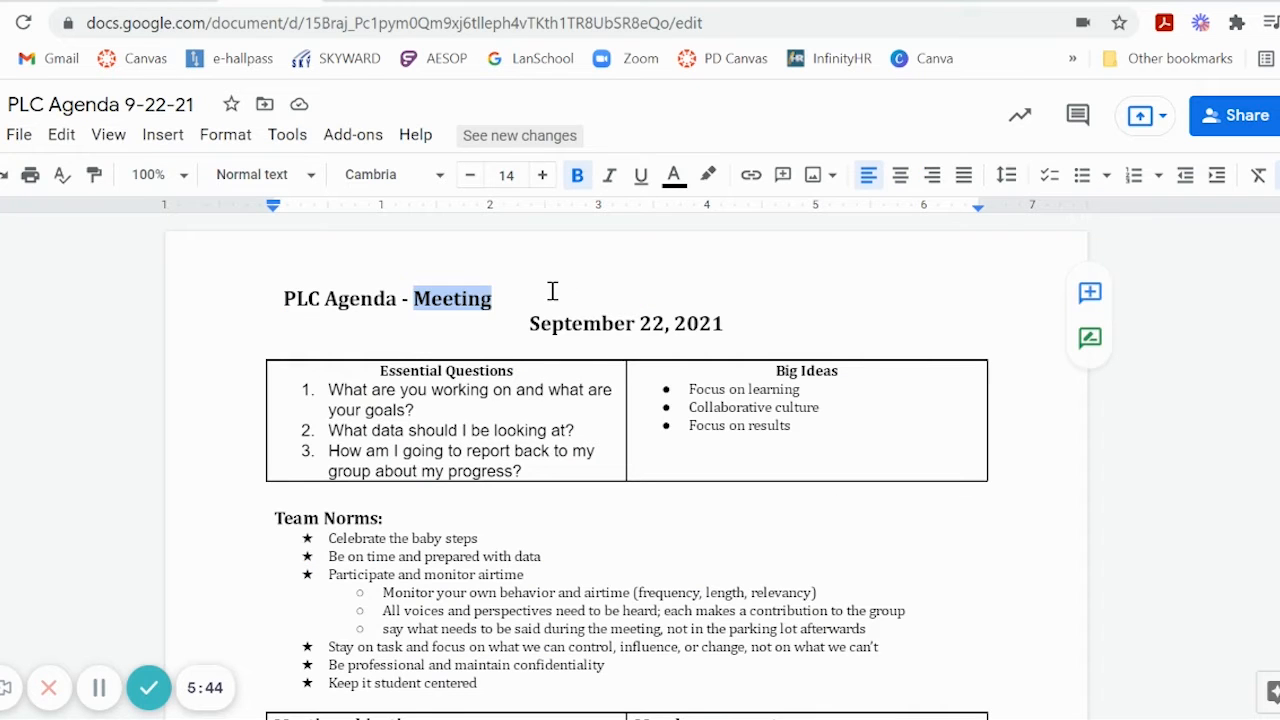
Test the automatic substitution by entering "PLC" after the heading's word Meeting, and remove the inserted text.
{"action": "left_click", "coordinate": [552, 291]}
{"action": "type", "text": "PLC"}
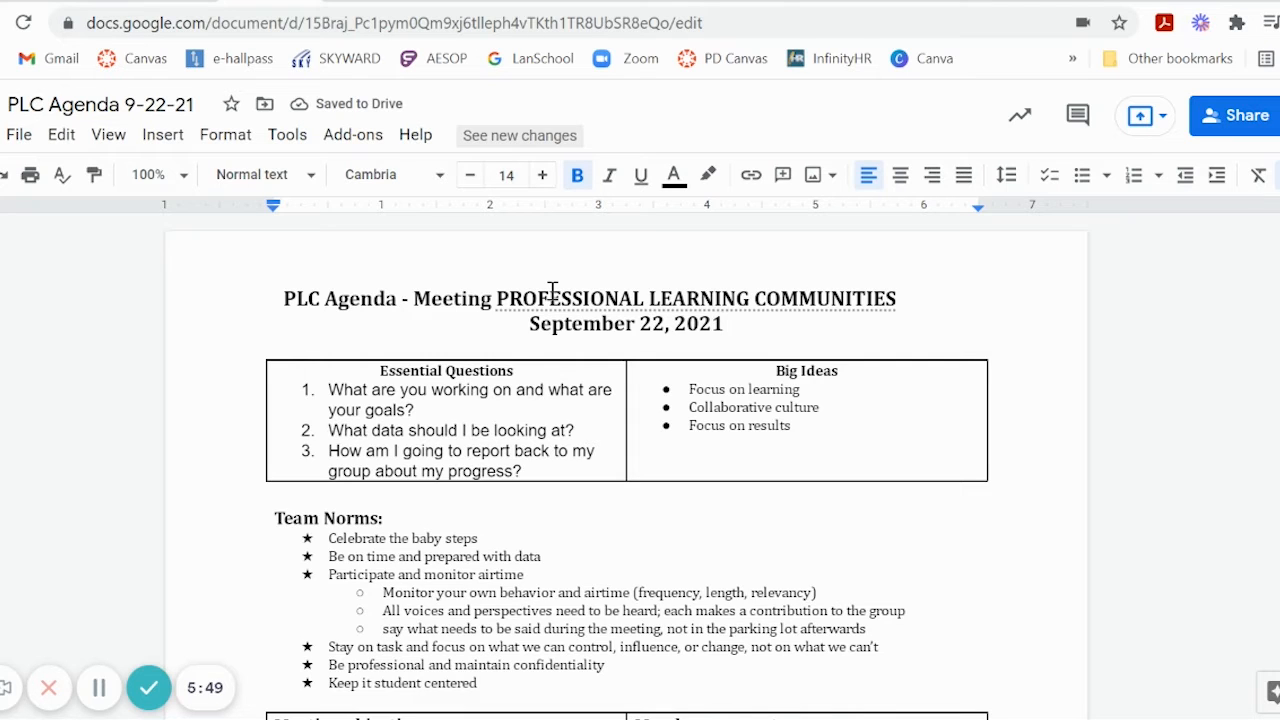
{"action": "key", "text": "ctrl+z"}
{"action": "key", "text": "BackSpace"}
{"action": "key", "text": "BackSpace"}
{"action": "key", "text": "BackSpace"}
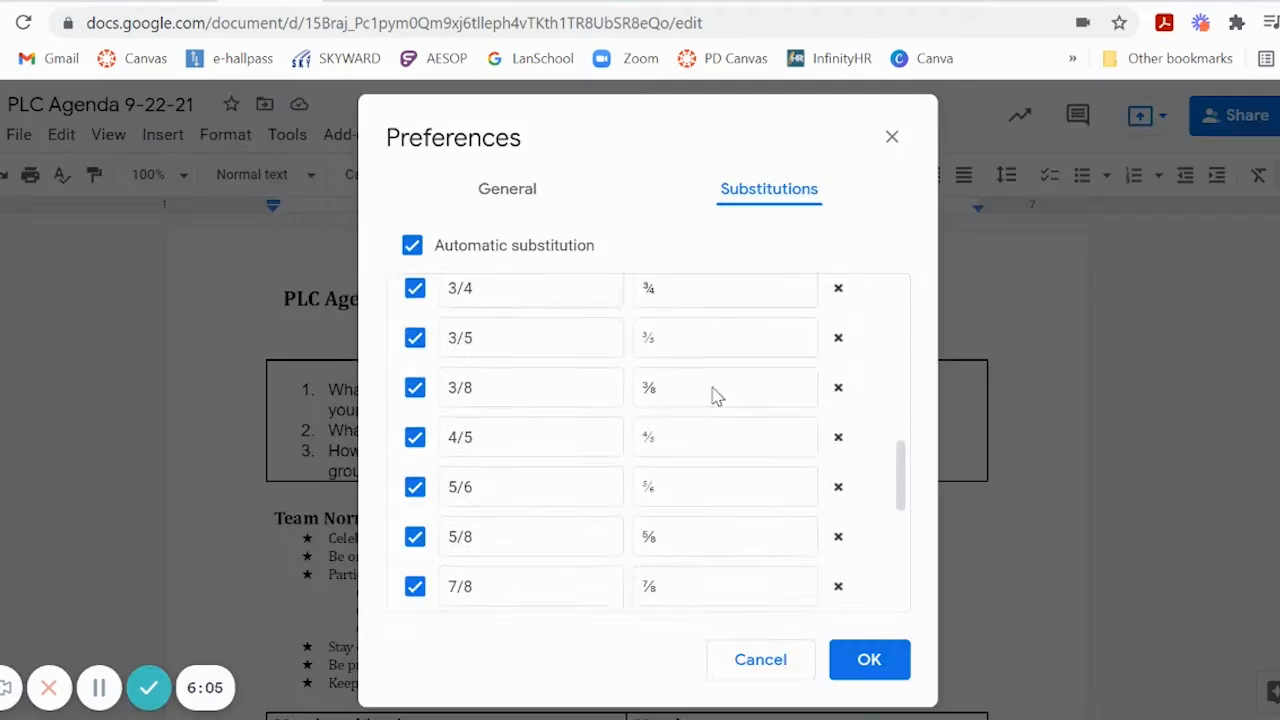
Remove the "plc" entry from the automatic substitutions list in the preferences.
{"action": "scroll", "coordinate": [714, 395], "scroll_direction": "down", "scroll_amount": 2}
{"action": "scroll", "coordinate": [714, 387], "scroll_direction": "down", "scroll_amount": 3}
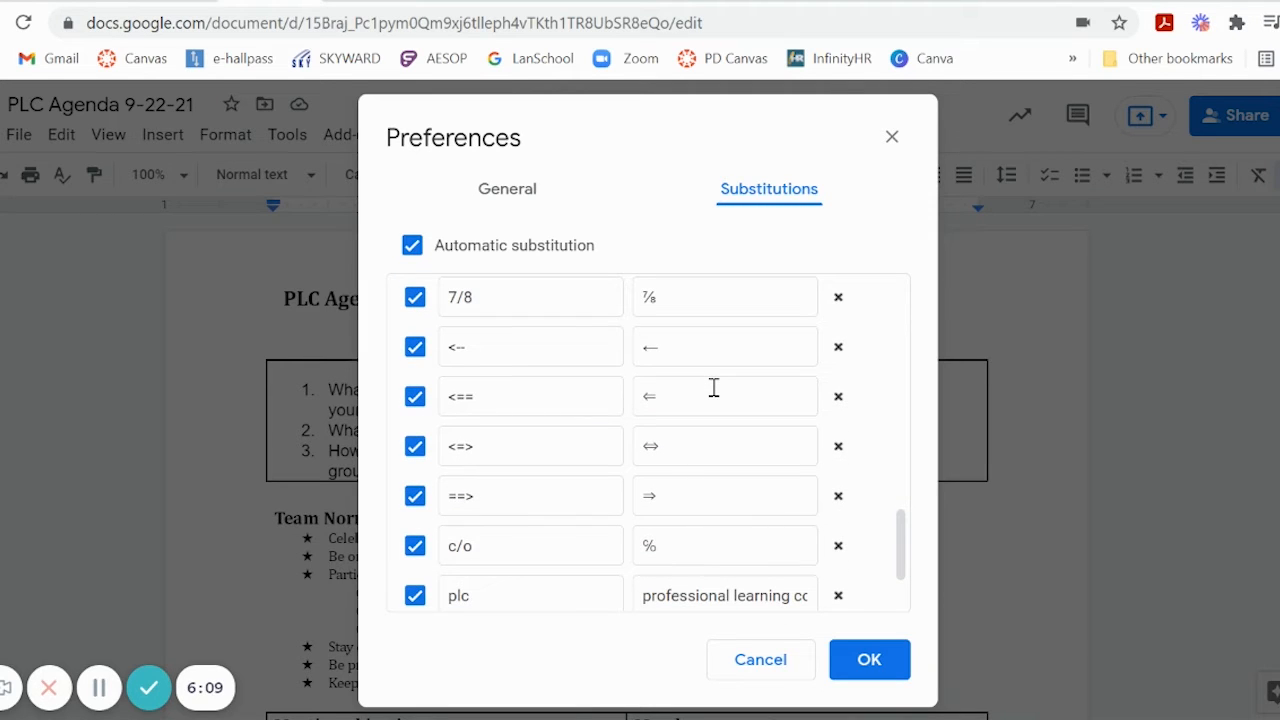
{"action": "scroll", "coordinate": [714, 387], "scroll_direction": "down", "scroll_amount": 2}
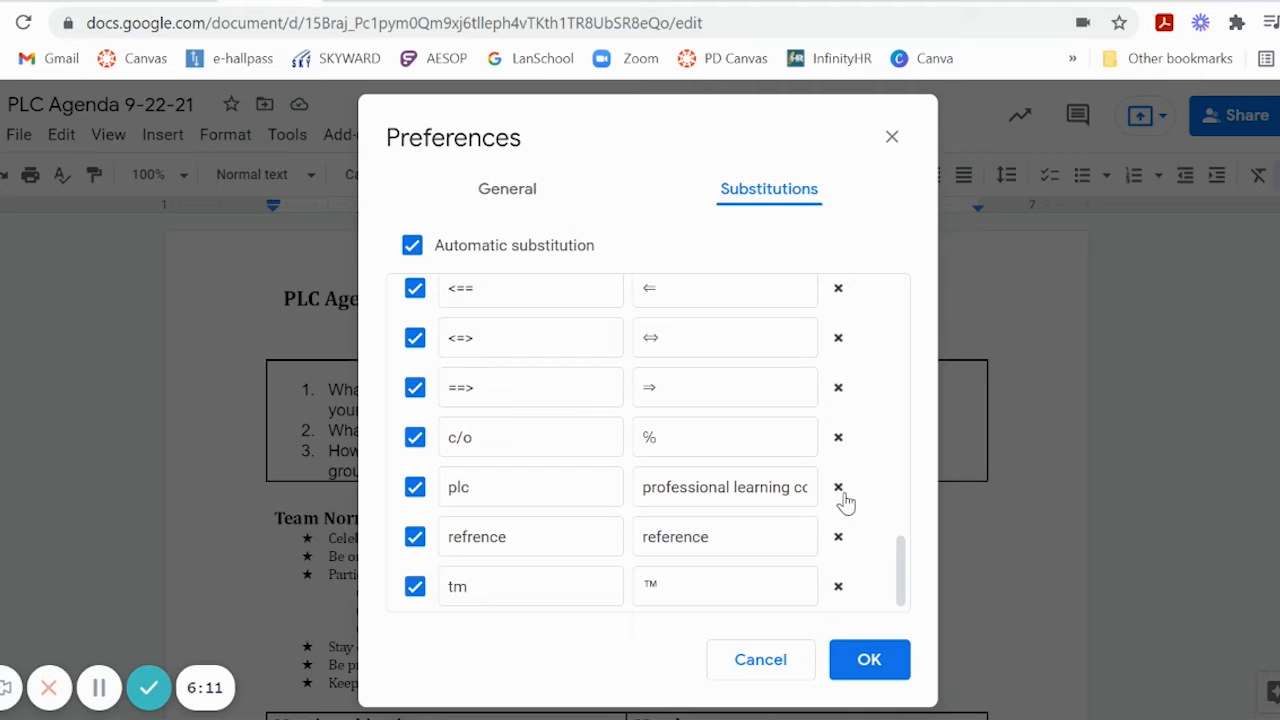
{"action": "left_click", "coordinate": [841, 492]}
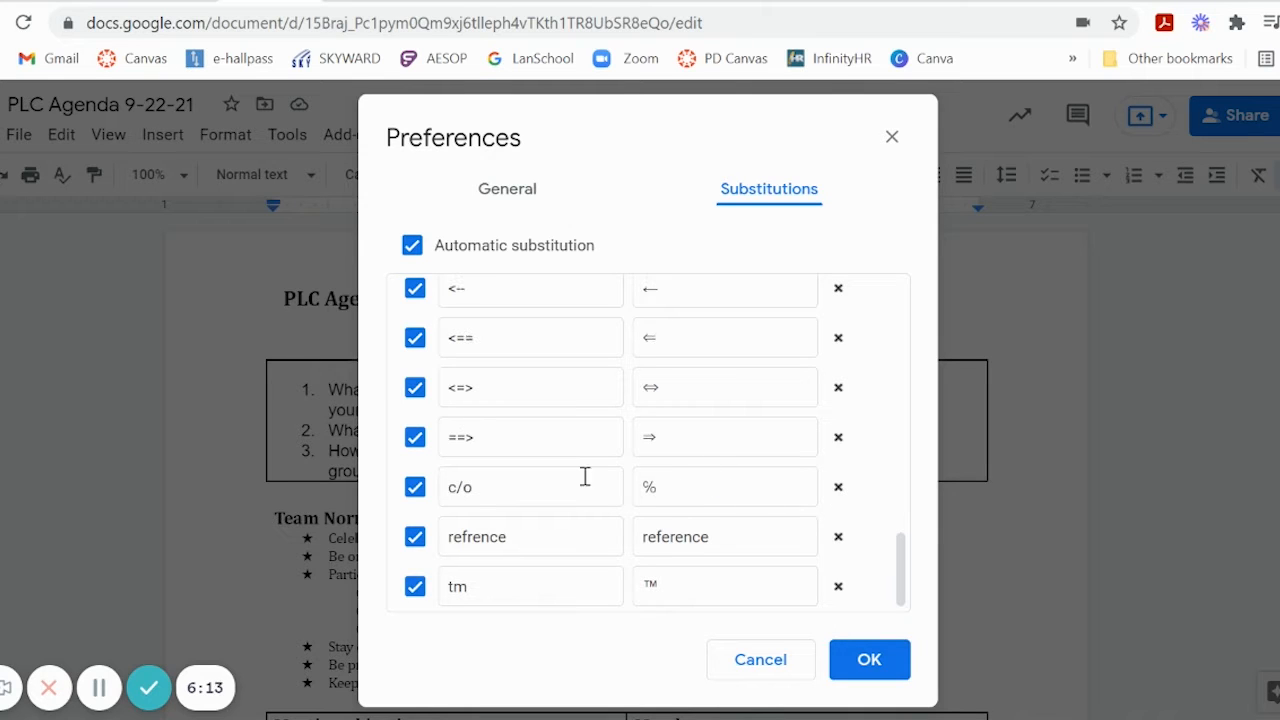
{"action": "left_click_drag", "start_coordinate": [451, 438], "coordinate": [499, 437]}
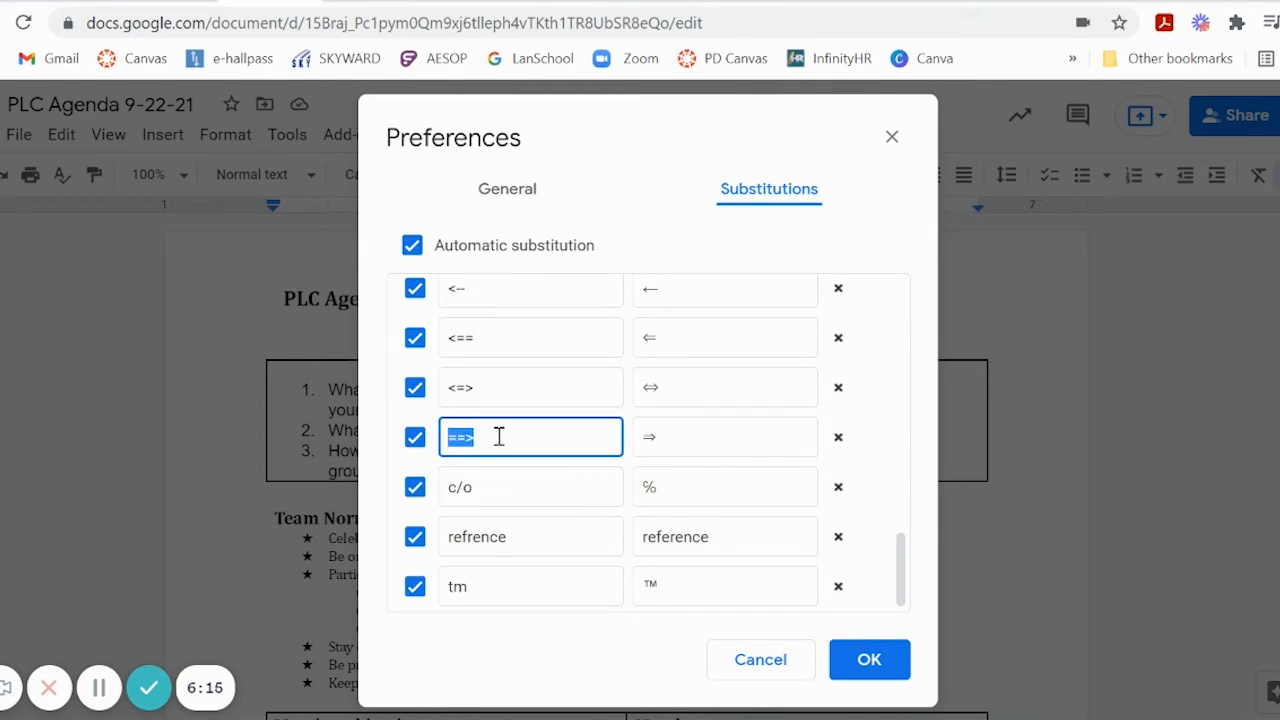
{"action": "scroll", "coordinate": [523, 357], "scroll_direction": "up", "scroll_amount": 7}
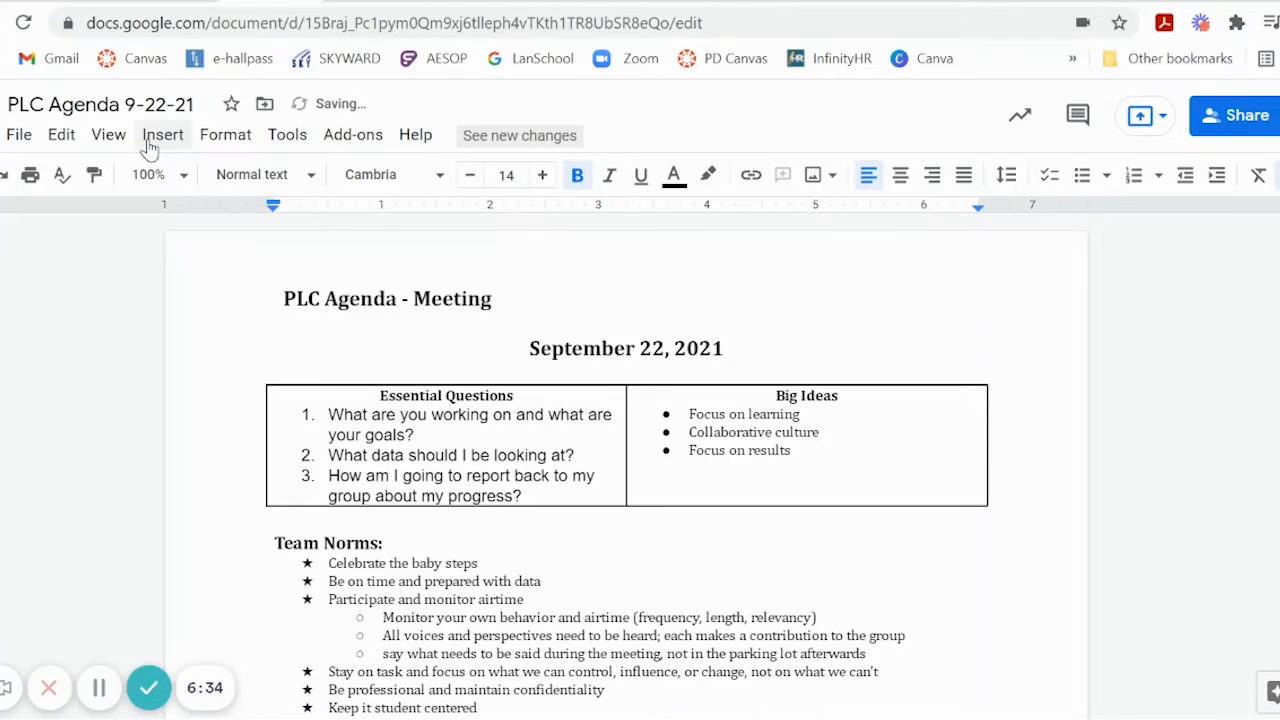
Insert a new drawing below the heading and draw a rectangle about 1.9 by 1.4 inches in it.
{"action": "left_click", "coordinate": [160, 136]}
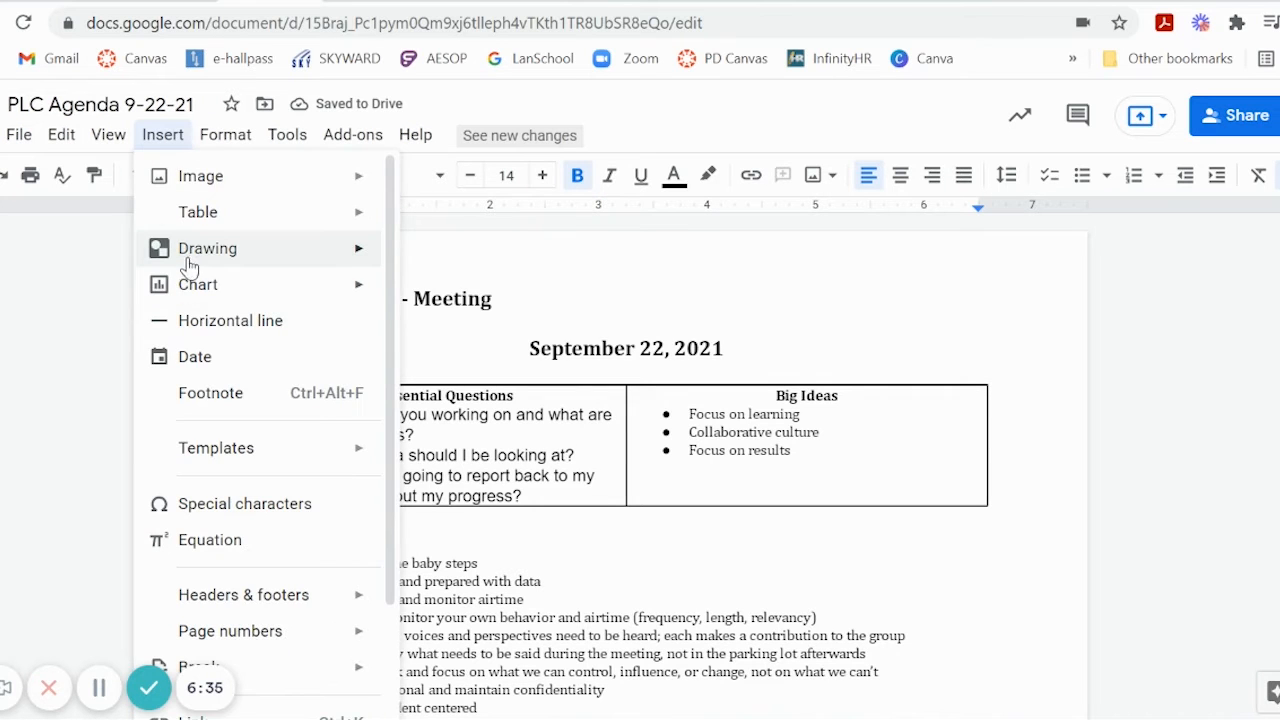
{"action": "mouse_move", "coordinate": [190, 268]}
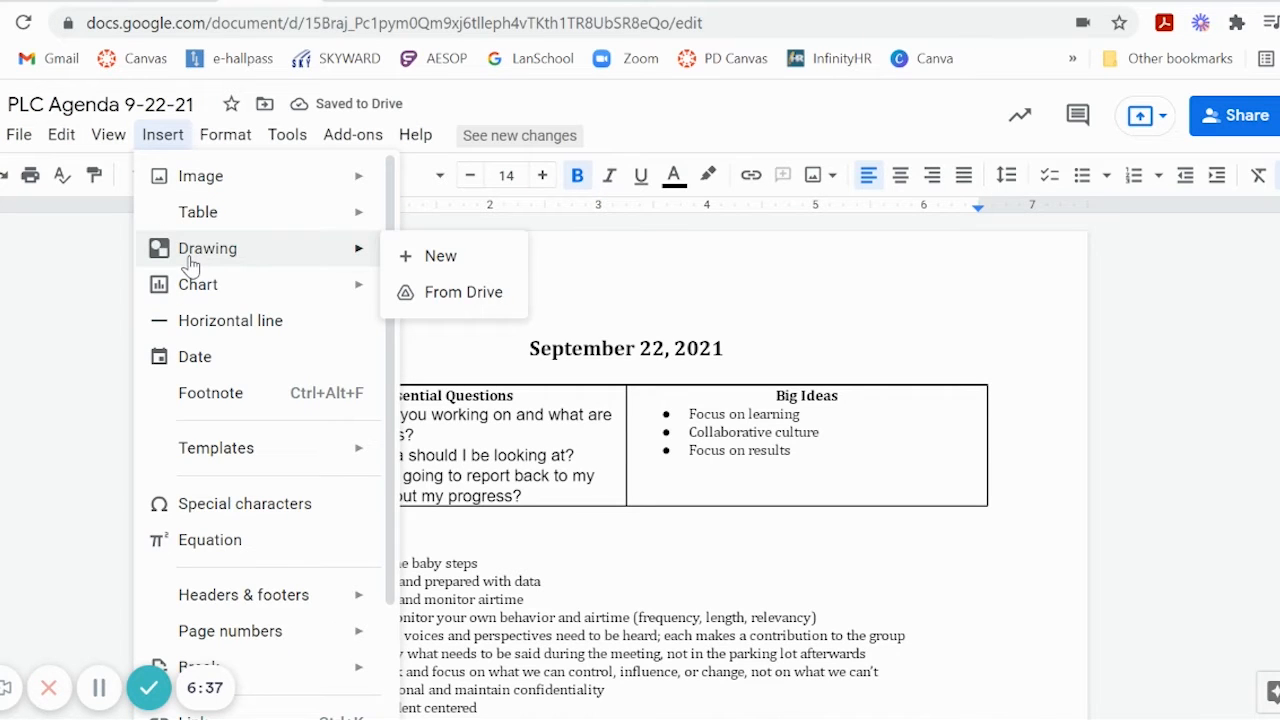
{"action": "left_click", "coordinate": [400, 264]}
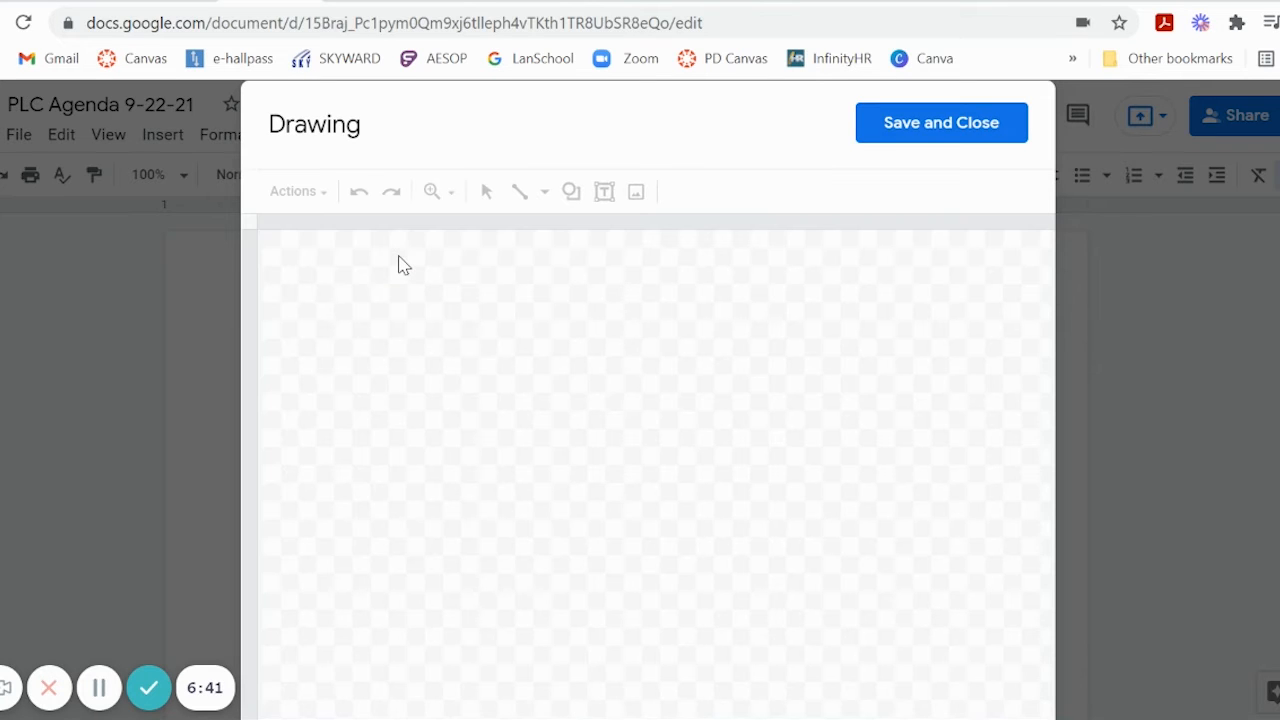
{"action": "left_click", "coordinate": [572, 192]}
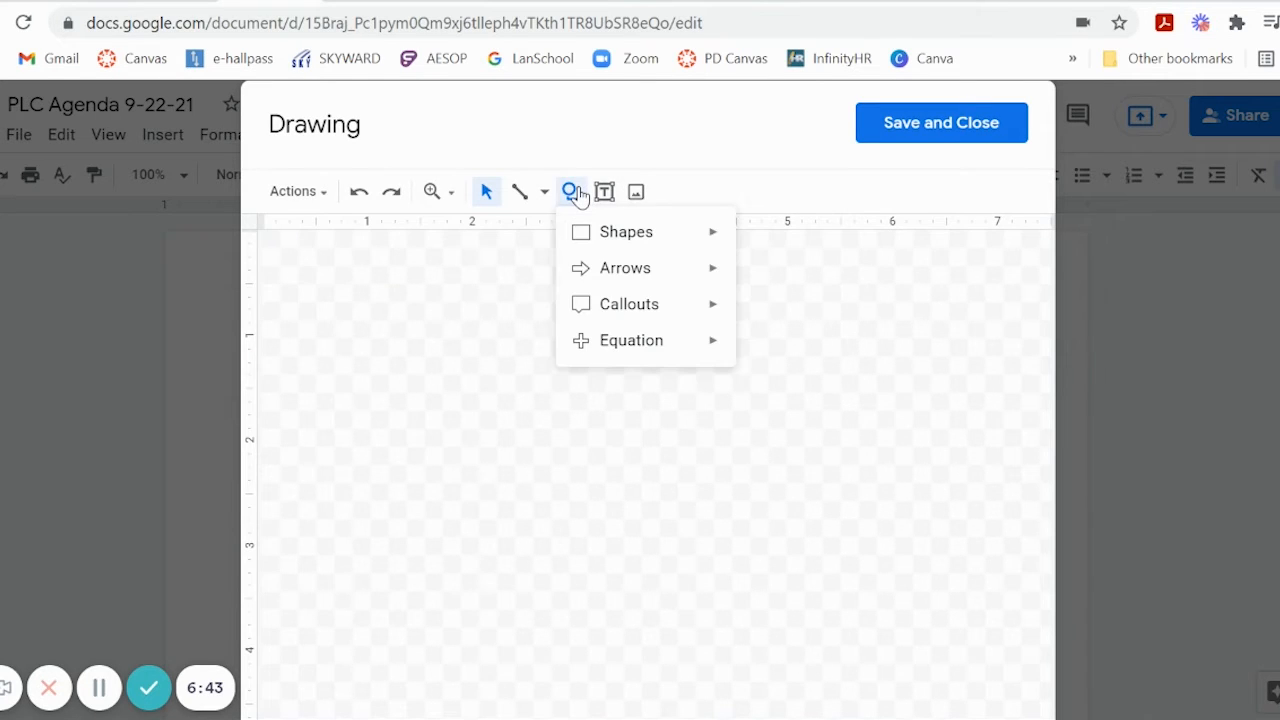
{"action": "mouse_move", "coordinate": [603, 234]}
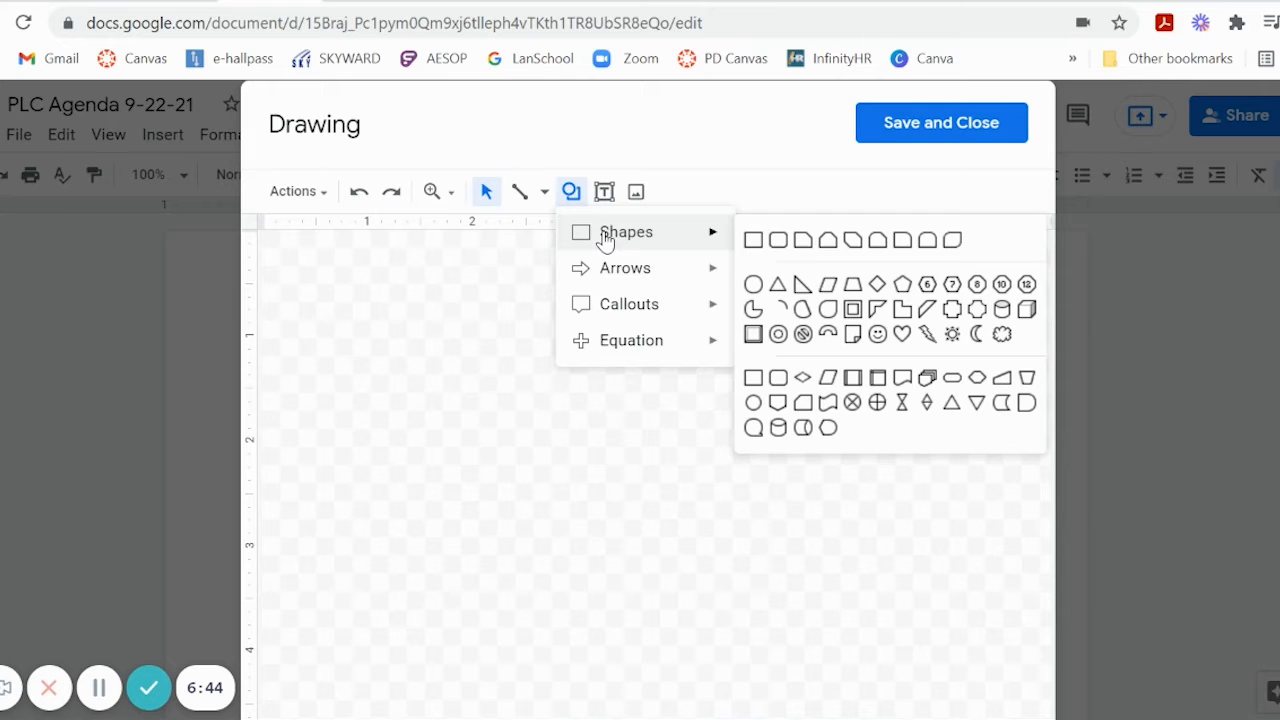
{"action": "left_click", "coordinate": [754, 242]}
{"action": "mouse_move", "coordinate": [287, 284]}
{"action": "left_mouse_down"}
{"action": "mouse_move", "coordinate": [484, 380]}
{"action": "mouse_move", "coordinate": [484, 426]}
{"action": "left_mouse_up"}
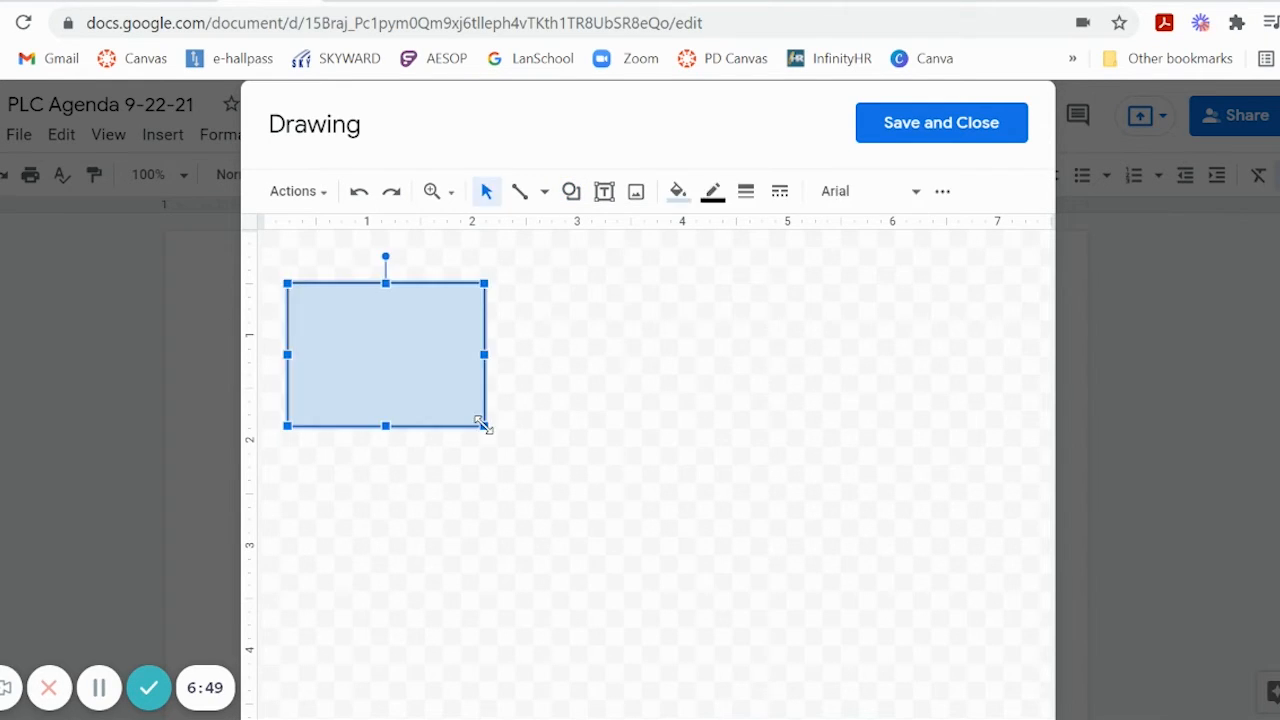
Copy the rectangle and place two duplicates beside it to form a row of three adjoining rectangles.
{"action": "key", "text": "ctrl+c"}
{"action": "key", "text": "ctrl+v"}
{"action": "left_click_drag", "start_coordinate": [427, 390], "coordinate": [347, 335]}
{"action": "left_click_drag", "start_coordinate": [355, 355], "coordinate": [612, 392]}
{"action": "key", "text": "ctrl+v"}
{"action": "left_click_drag", "start_coordinate": [500, 400], "coordinate": [829, 366]}
Paste three more rectangles directly below the first row to complete a grid three wide and two high.
{"action": "key", "text": "ctrl+v"}
{"action": "left_click_drag", "start_coordinate": [443, 434], "coordinate": [391, 529]}
{"action": "key", "text": "ctrl+v"}
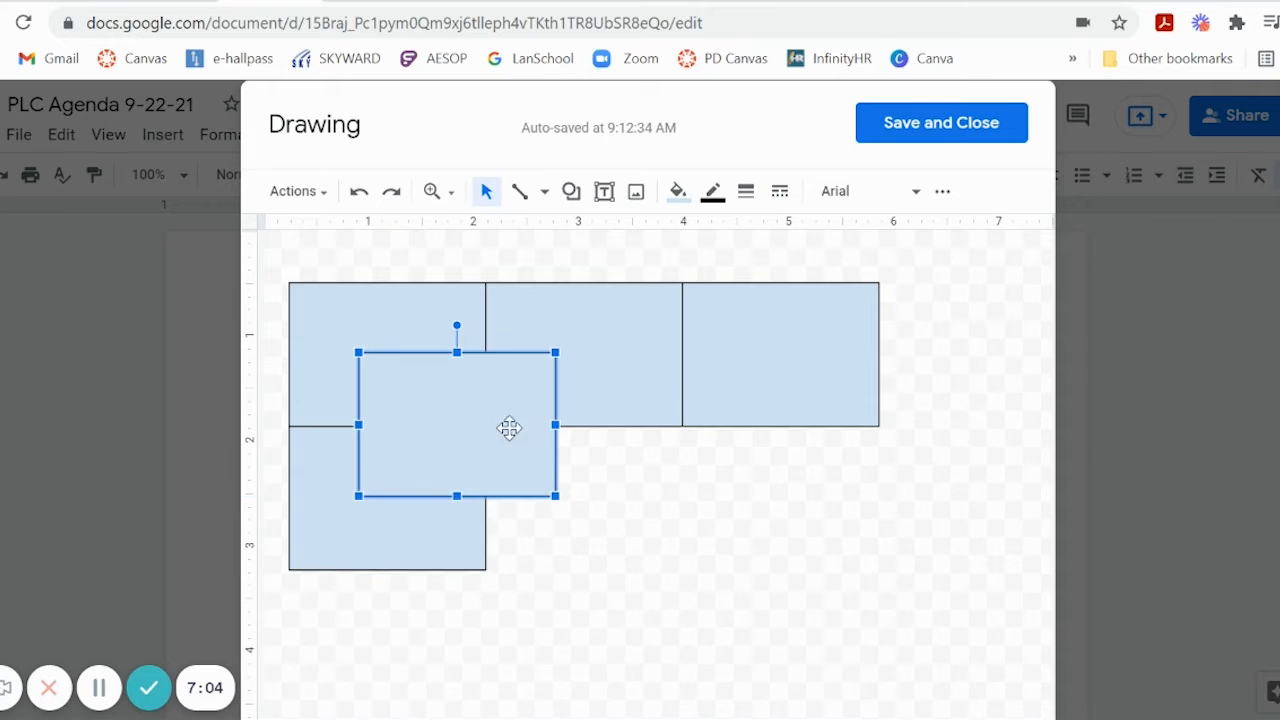
{"action": "left_click_drag", "start_coordinate": [507, 425], "coordinate": [635, 500]}
{"action": "key", "text": "ctrl+v"}
{"action": "mouse_move", "coordinate": [503, 471]}
{"action": "left_mouse_down"}
{"action": "mouse_move", "coordinate": [825, 544]}
{"action": "mouse_move", "coordinate": [807, 527]}
{"action": "left_mouse_up"}
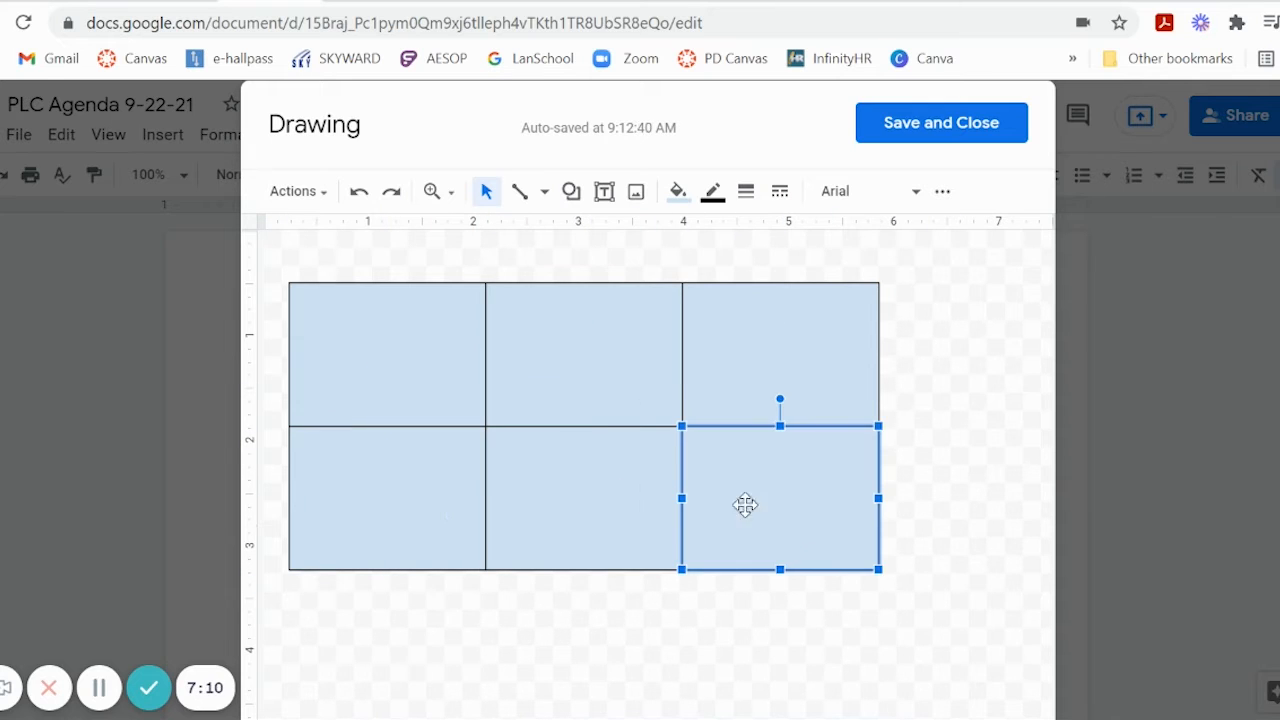
Add a text box reading "Color this red" in the first rectangle of the upper row.
{"action": "left_click", "coordinate": [604, 191]}
{"action": "left_click_drag", "start_coordinate": [308, 316], "coordinate": [445, 397]}
{"action": "type", "text": "Colro this red"}
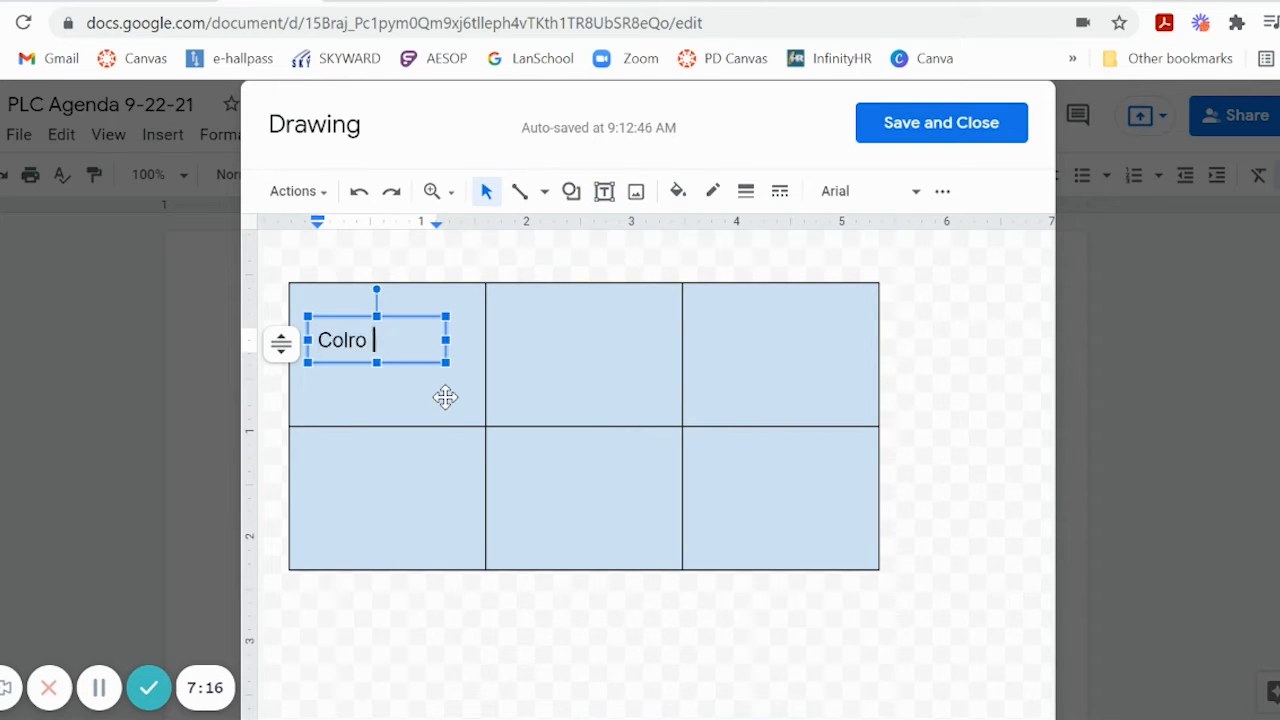
{"action": "left_click", "coordinate": [357, 340]}
{"action": "key", "text": "BackSpace"}
{"action": "key", "text": "BackSpace"}
{"action": "type", "text": "or"}
{"action": "left_click", "coordinate": [640, 365]}
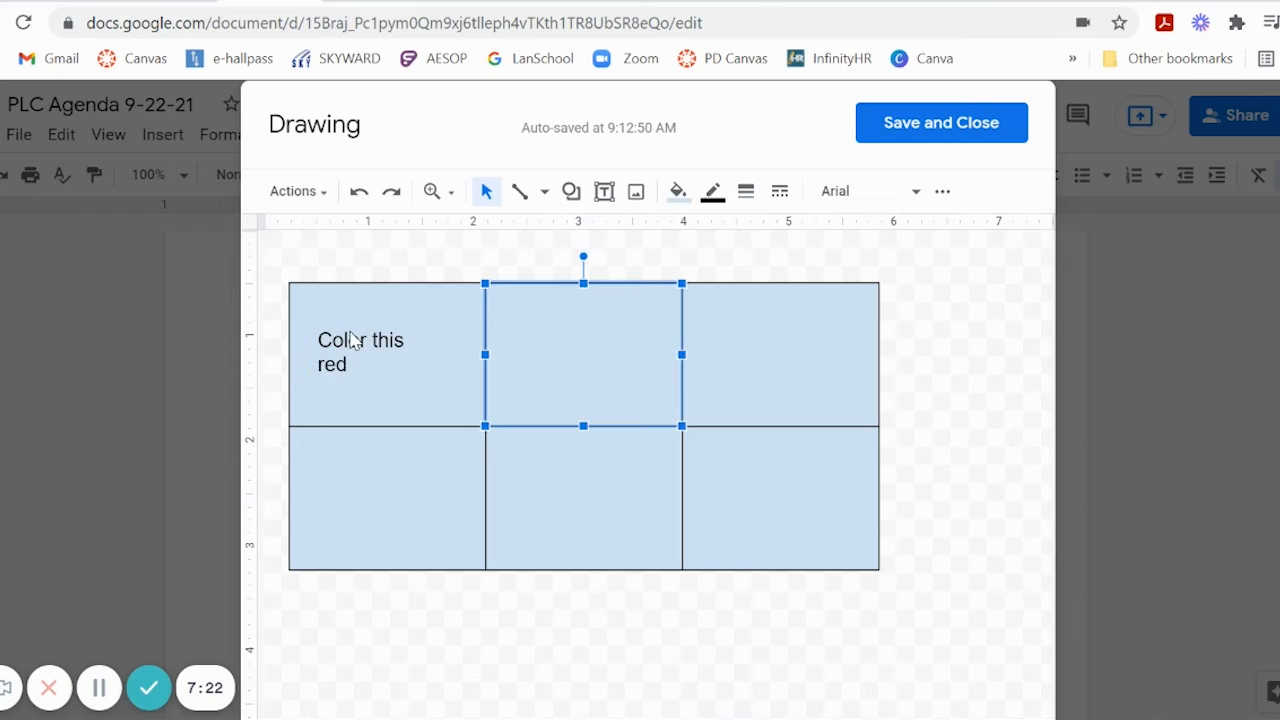
Copy the "Color this red" text box into the middle rectangle of the upper row and append "'s complimentary".
{"action": "left_click", "coordinate": [349, 340]}
{"action": "key", "text": "ctrl+c"}
{"action": "key", "text": "ctrl+v"}
{"action": "left_click_drag", "start_coordinate": [403, 356], "coordinate": [594, 342]}
{"action": "left_click", "coordinate": [574, 357]}
{"action": "type", "text": "'s complimentary"}
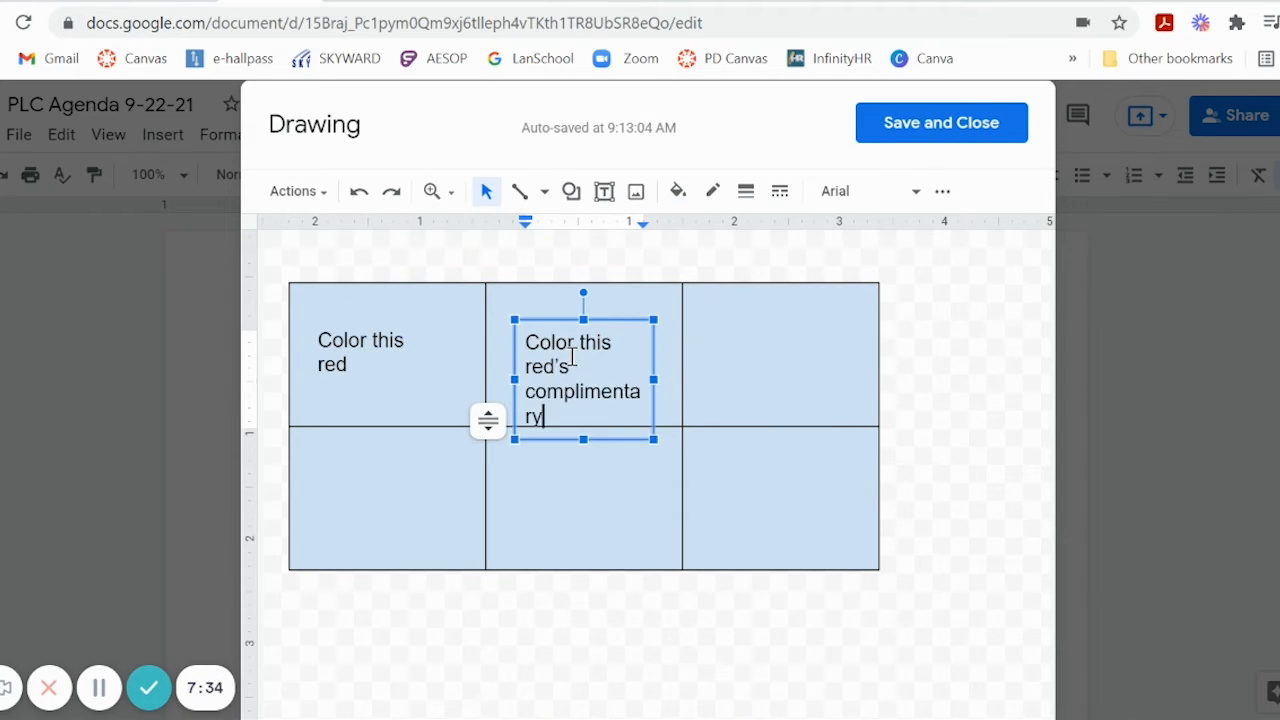
Correct the spelling to "complementary", add the word "color", and widen the text box so the words fit.
{"action": "left_click_drag", "start_coordinate": [654, 378], "coordinate": [667, 379]}
{"action": "right_click", "coordinate": [622, 397]}
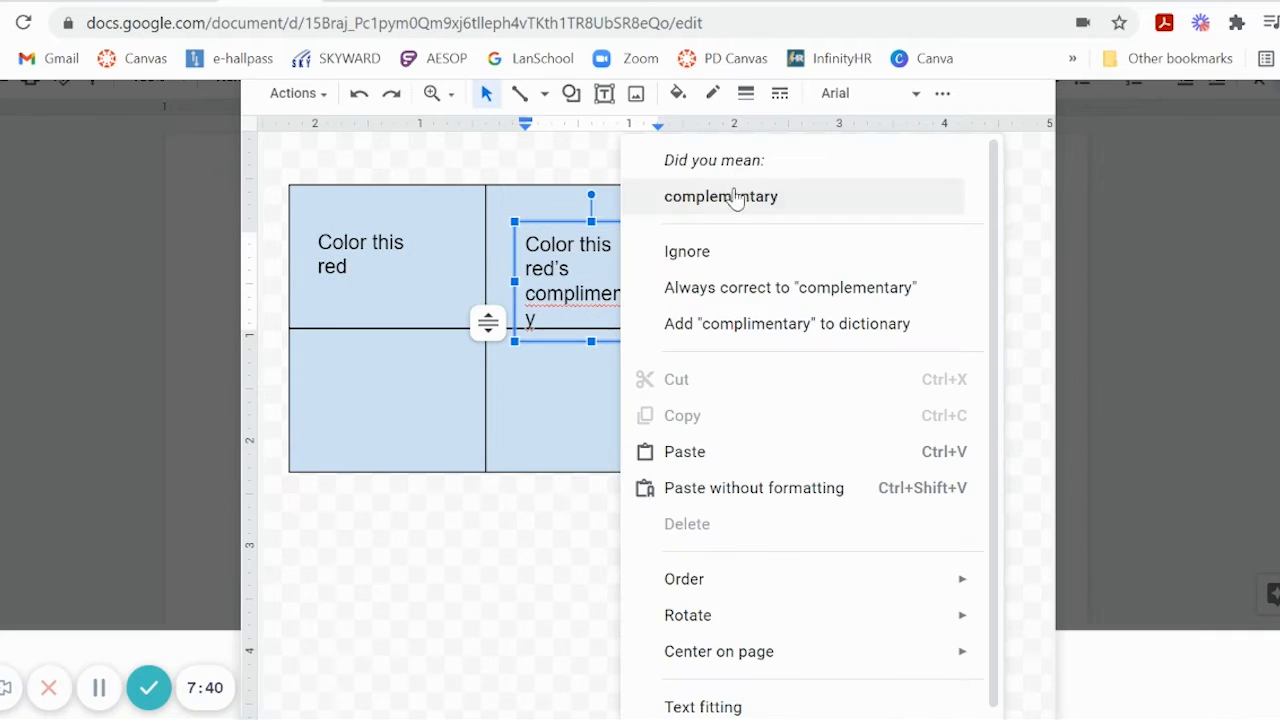
{"action": "left_click", "coordinate": [735, 198]}
{"action": "type", "text": "color"}
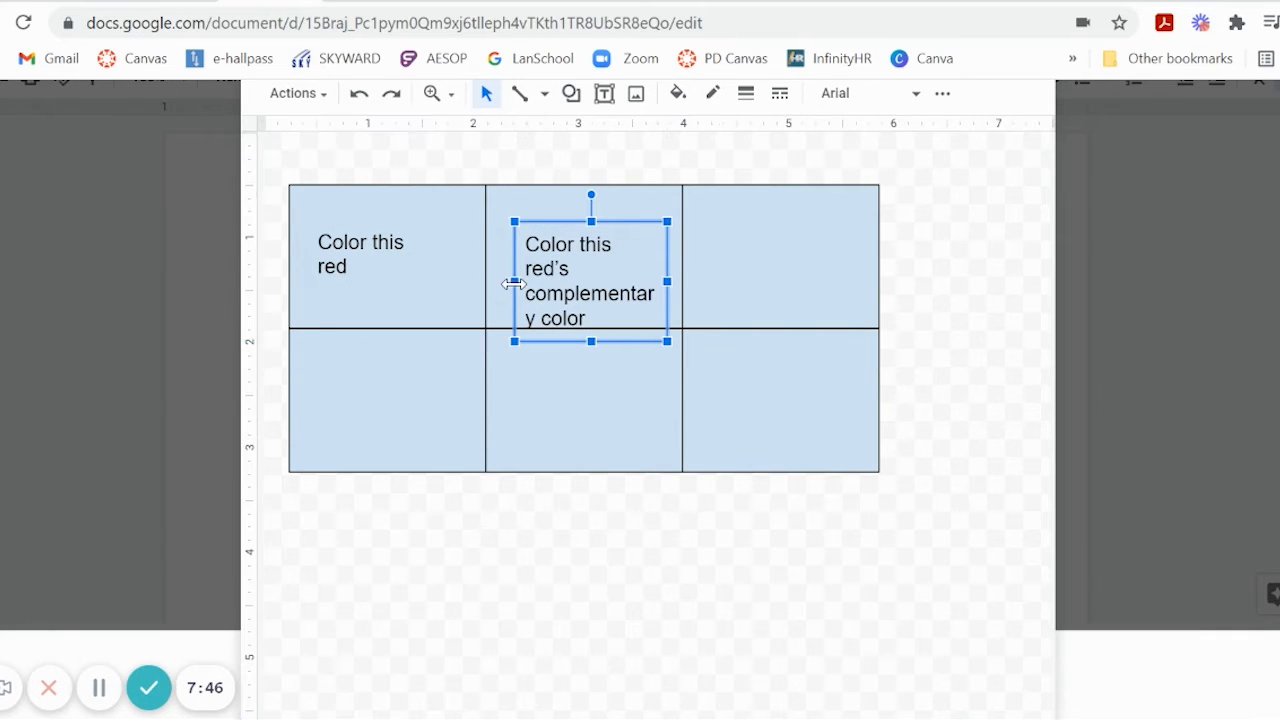
{"action": "left_click_drag", "start_coordinate": [514, 281], "coordinate": [502, 278]}
{"action": "left_click", "coordinate": [863, 286]}
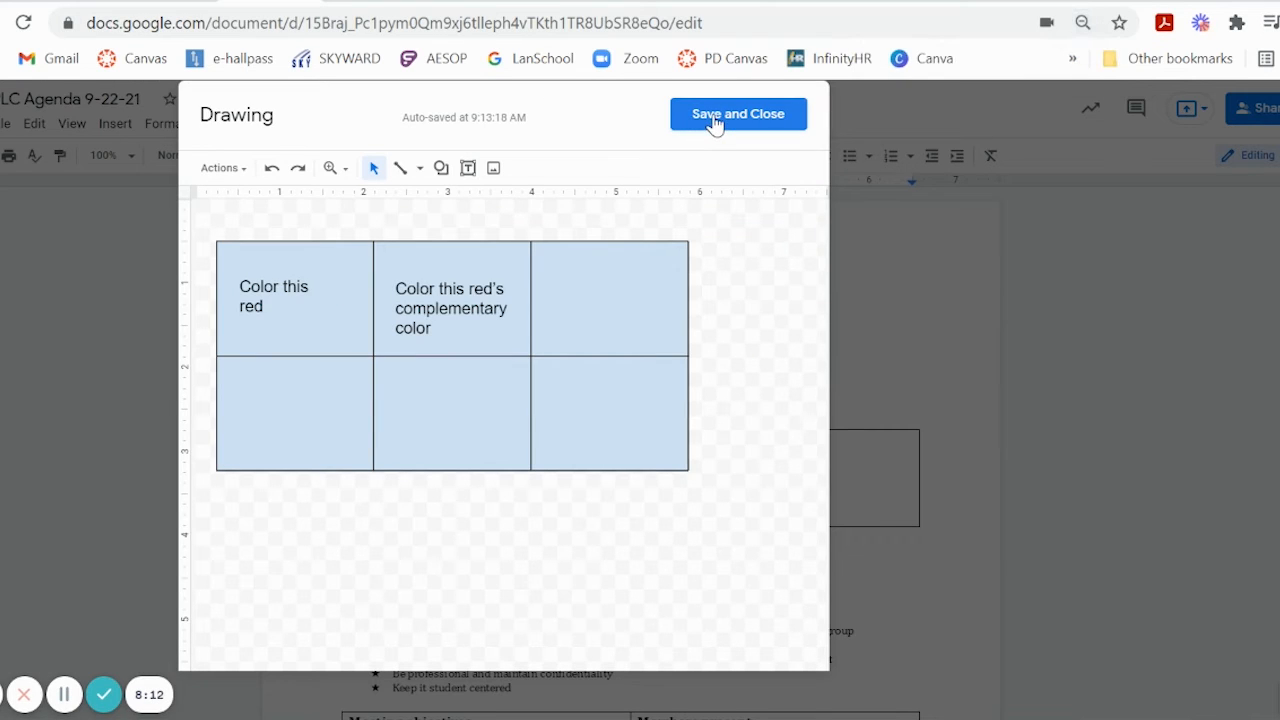
Save the drawing into the document, select the inserted drawing and open it for editing.
{"action": "left_click", "coordinate": [713, 118]}
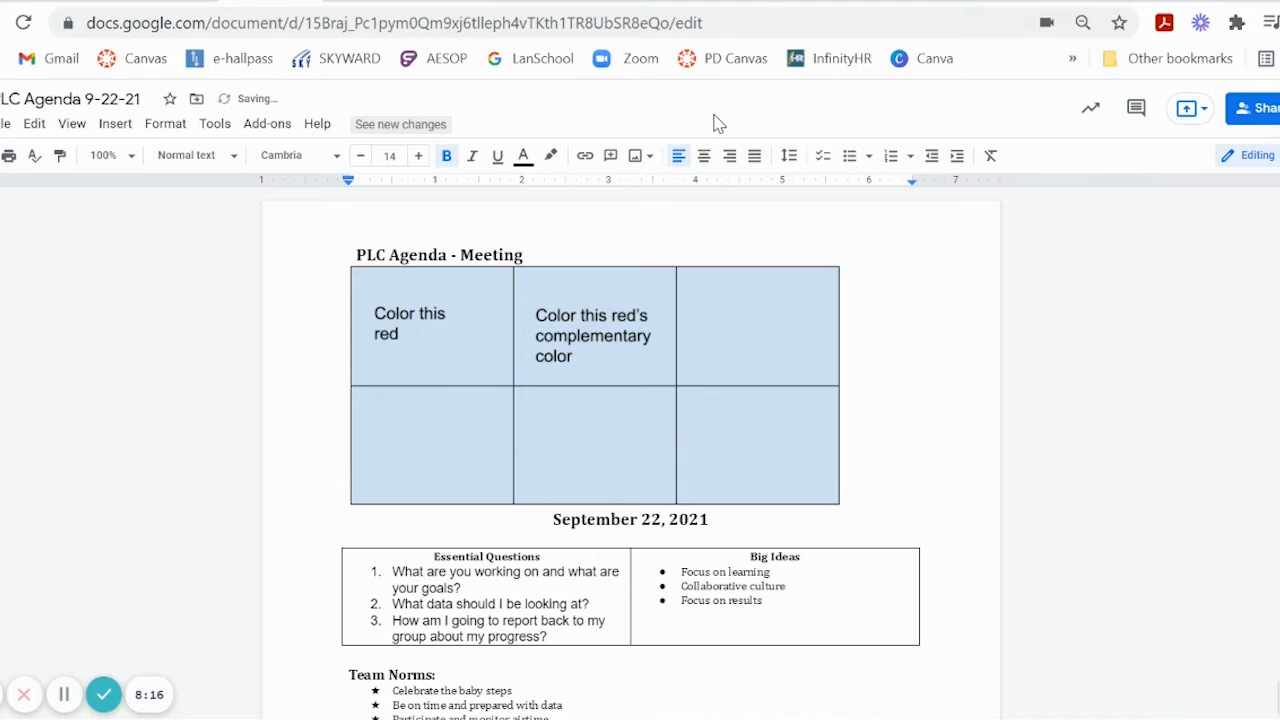
{"action": "left_click", "coordinate": [558, 360]}
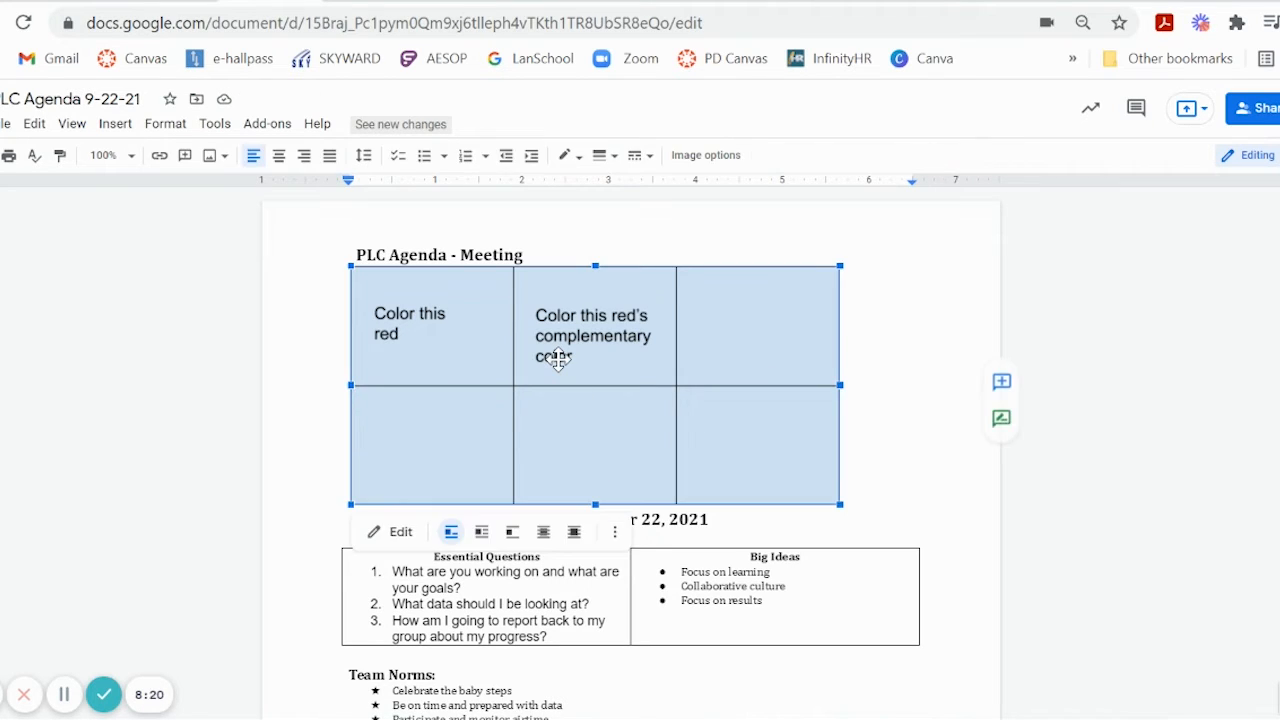
{"action": "left_click", "coordinate": [381, 545]}
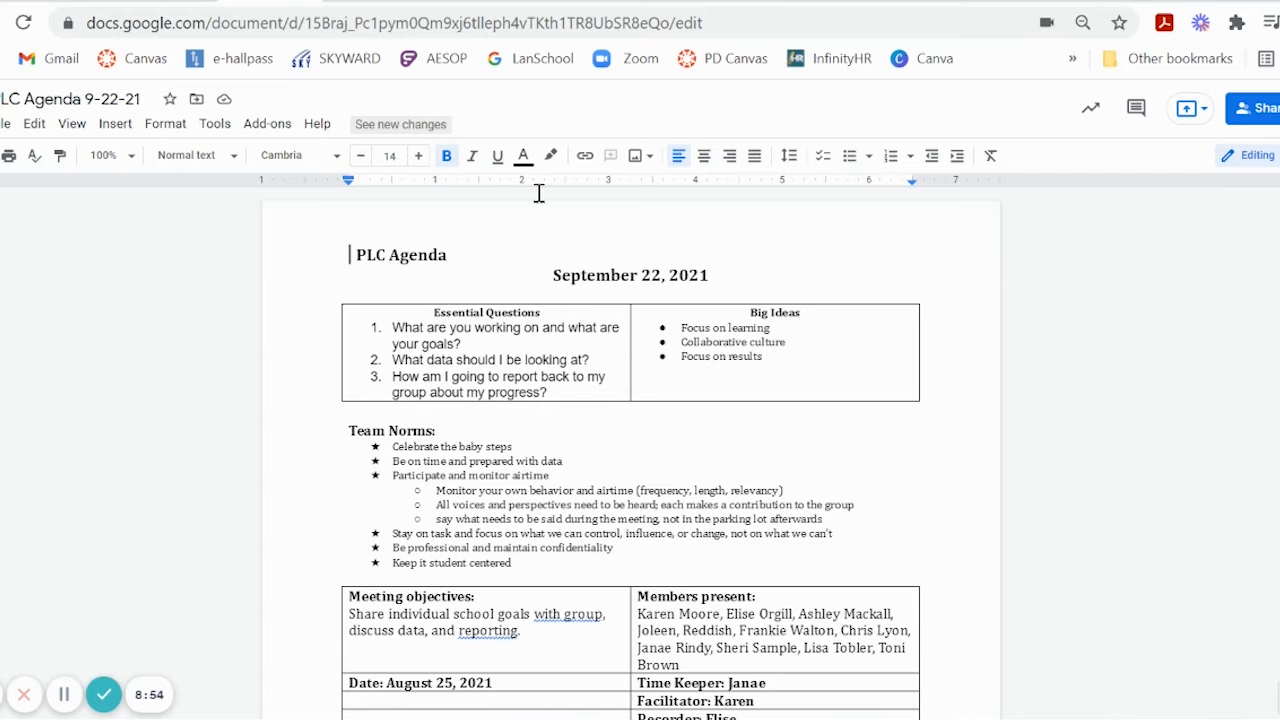
Replace "edit" with "copy" at the end of the document's web address.
{"action": "left_click", "coordinate": [765, 22]}
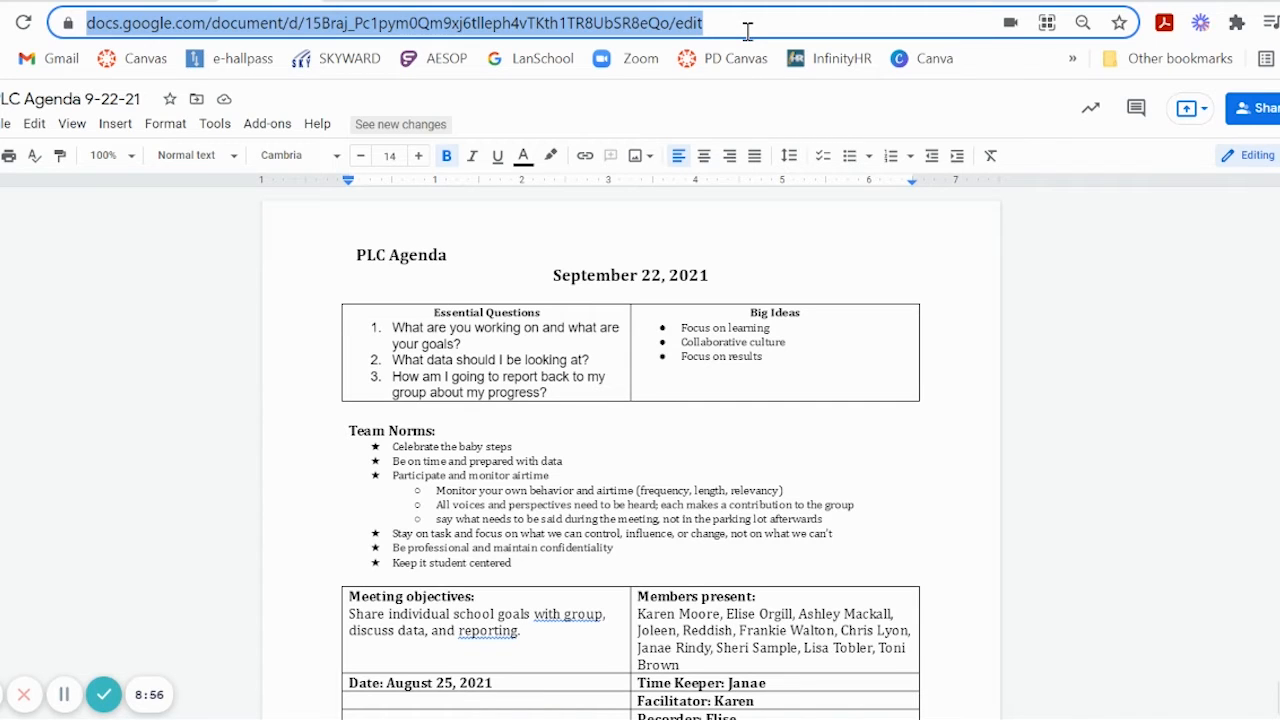
{"action": "left_click", "coordinate": [748, 24]}
{"action": "key", "text": "BackSpace"}
{"action": "key", "text": "BackSpace"}
{"action": "key", "text": "BackSpace"}
{"action": "key", "text": "BackSpace"}
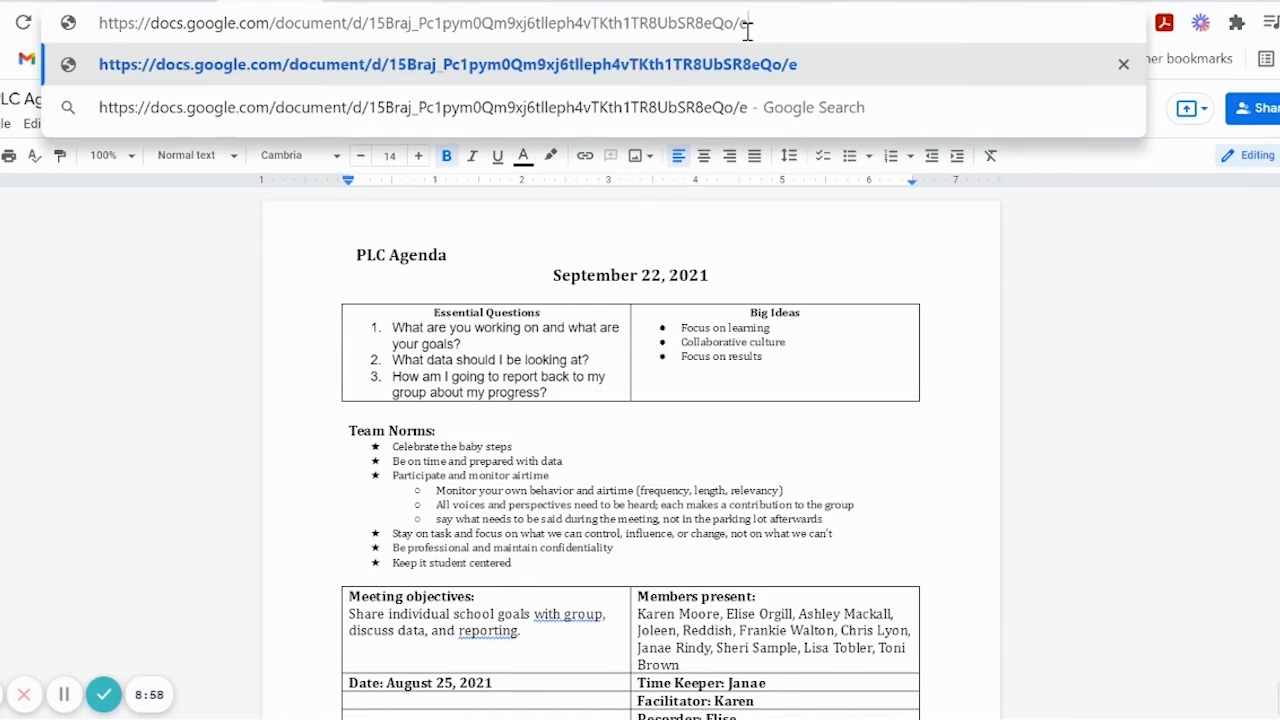
{"action": "type", "text": "copy"}
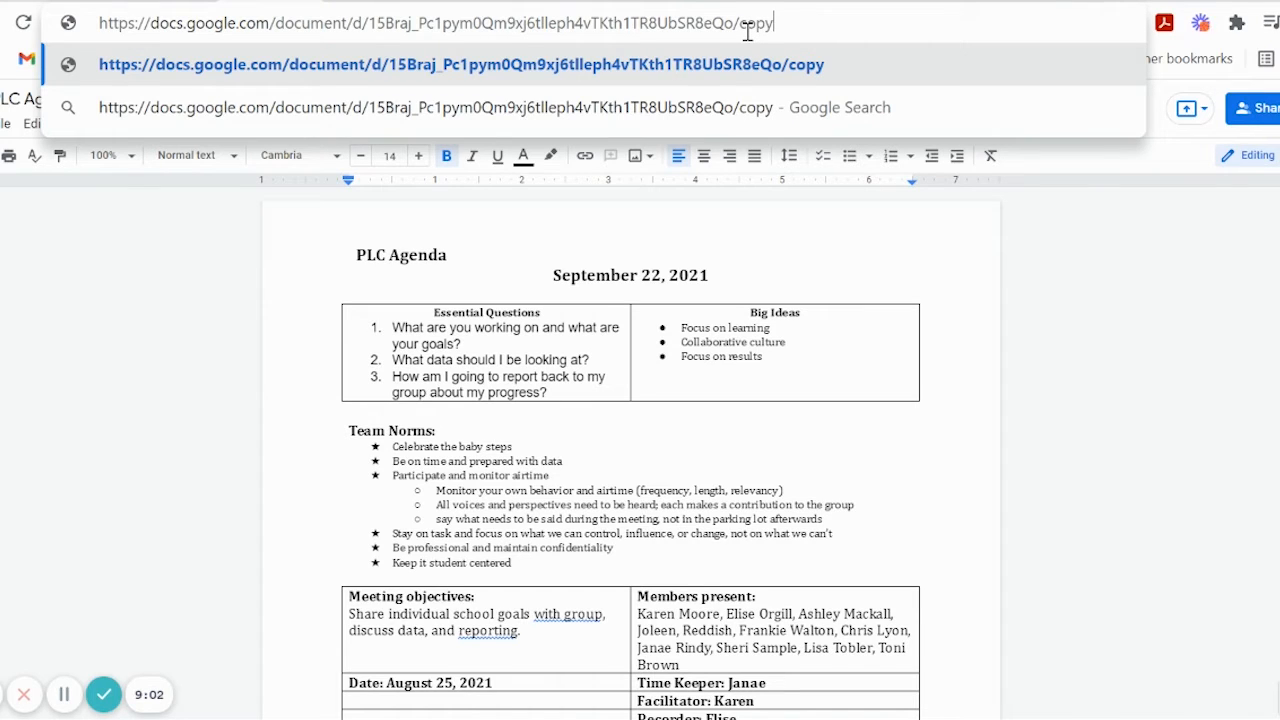
Change the ending of the document's web address to "preview", open it and look through the previewed document.
{"action": "key", "text": "BackSpace"}
{"action": "key", "text": "BackSpace"}
{"action": "key", "text": "BackSpace"}
{"action": "key", "text": "BackSpace"}
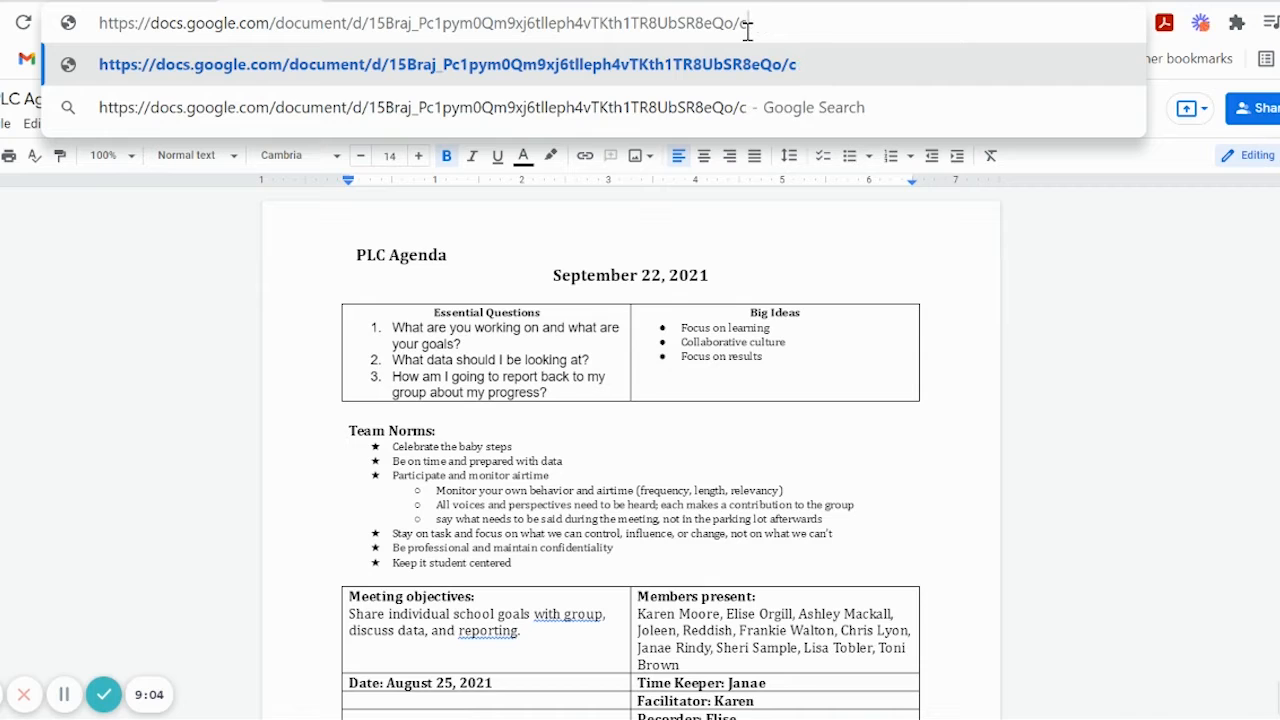
{"action": "type", "text": "pre"}
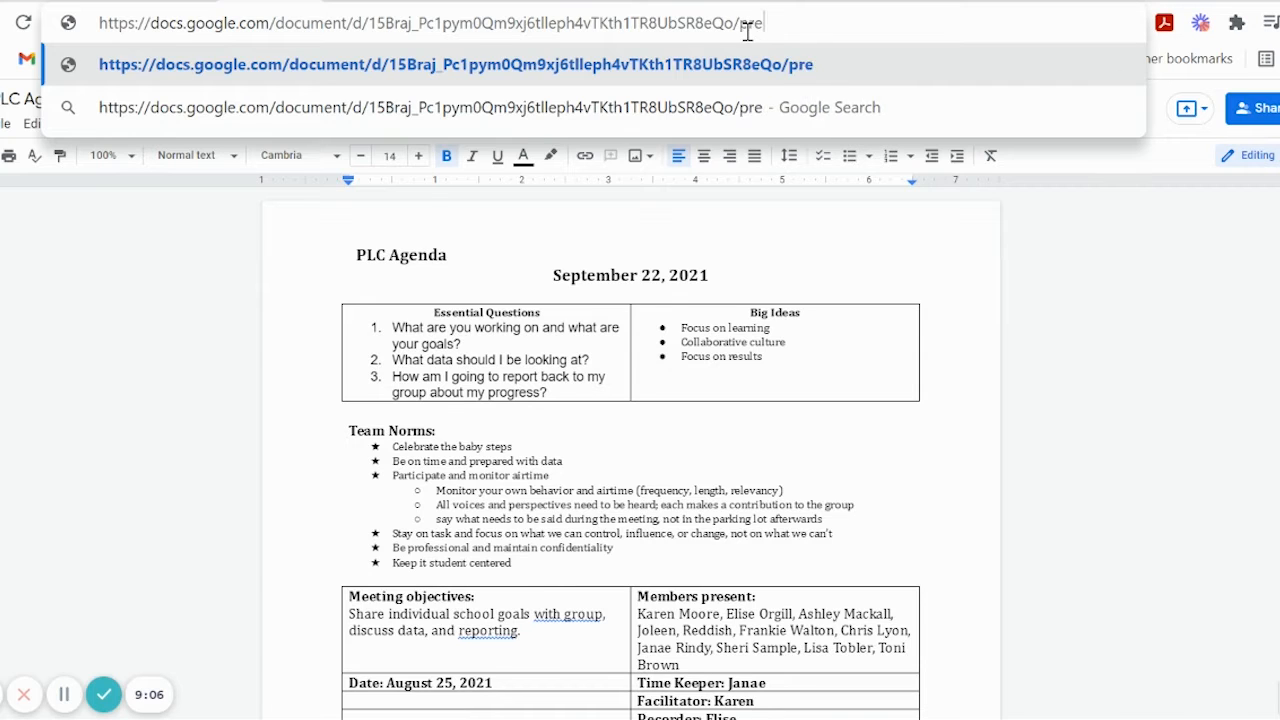
{"action": "type", "text": "view"}
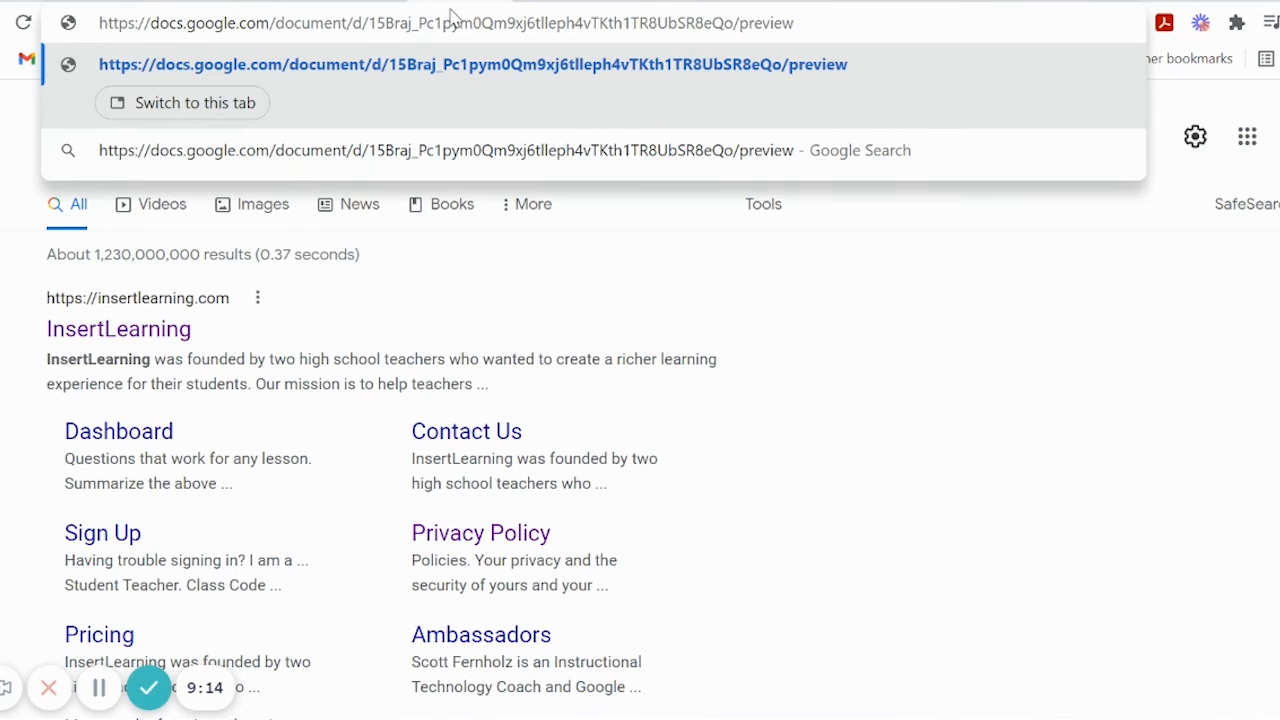
{"action": "key", "text": "Return"}
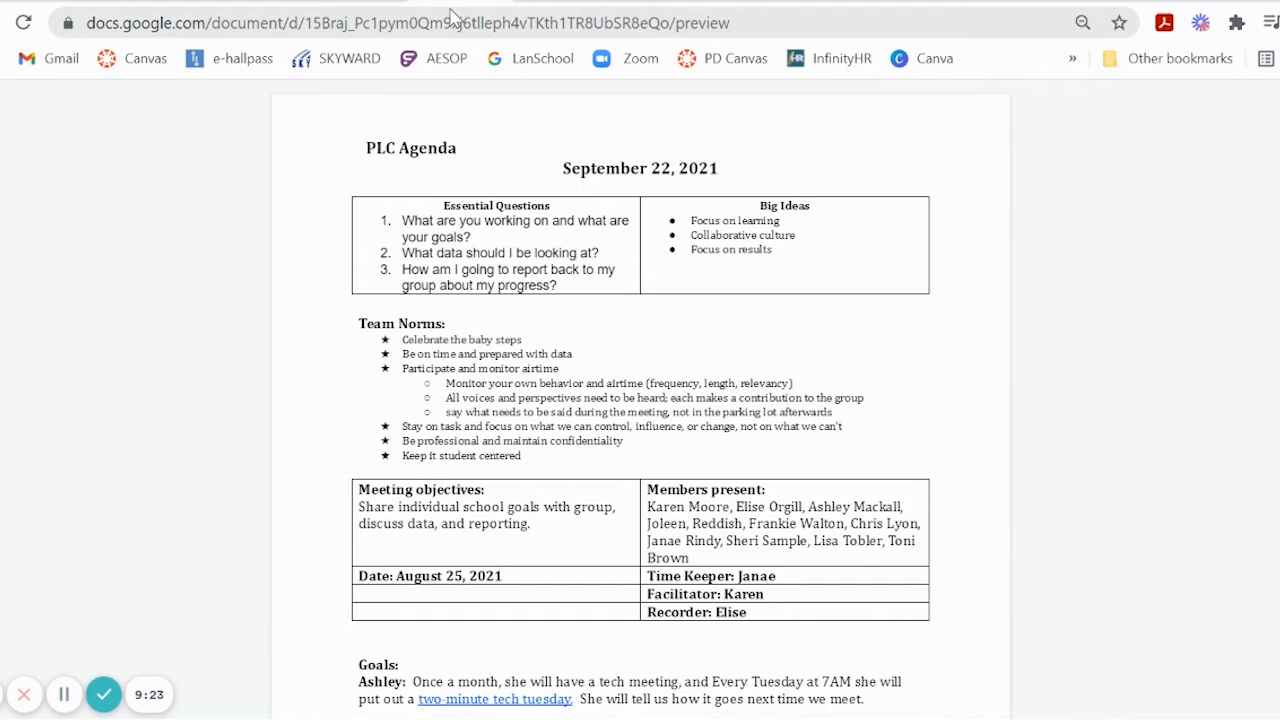
{"action": "scroll", "coordinate": [646, 295], "scroll_direction": "down", "scroll_amount": 15}
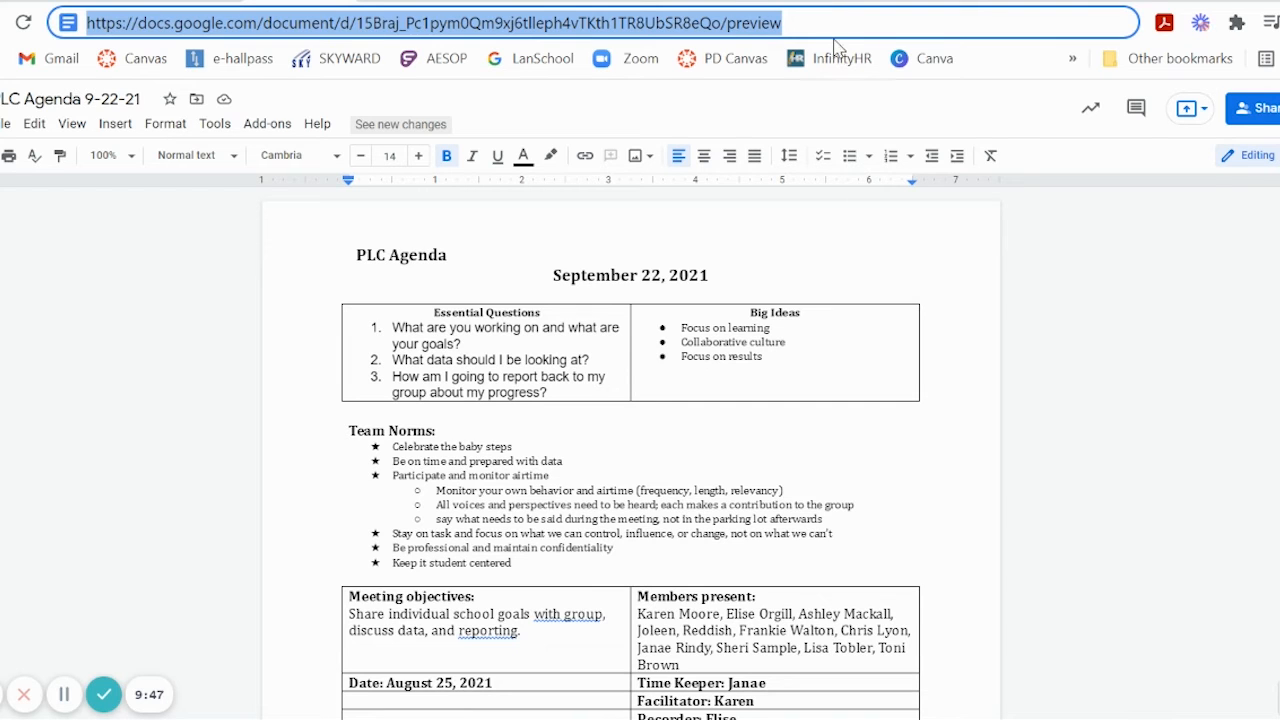
Clear the preview address from the address bar and return to the document's Big Ideas list.
{"action": "key", "text": "BackSpace"}
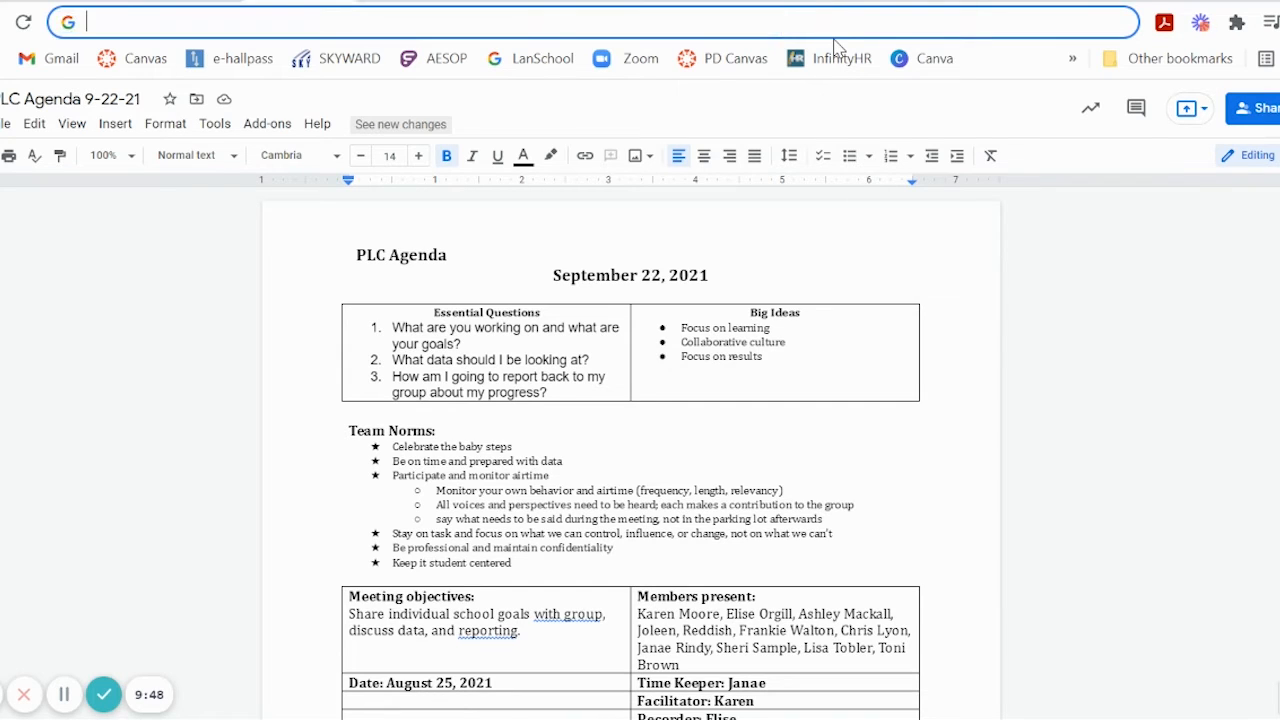
{"action": "left_click", "coordinate": [1122, 330]}
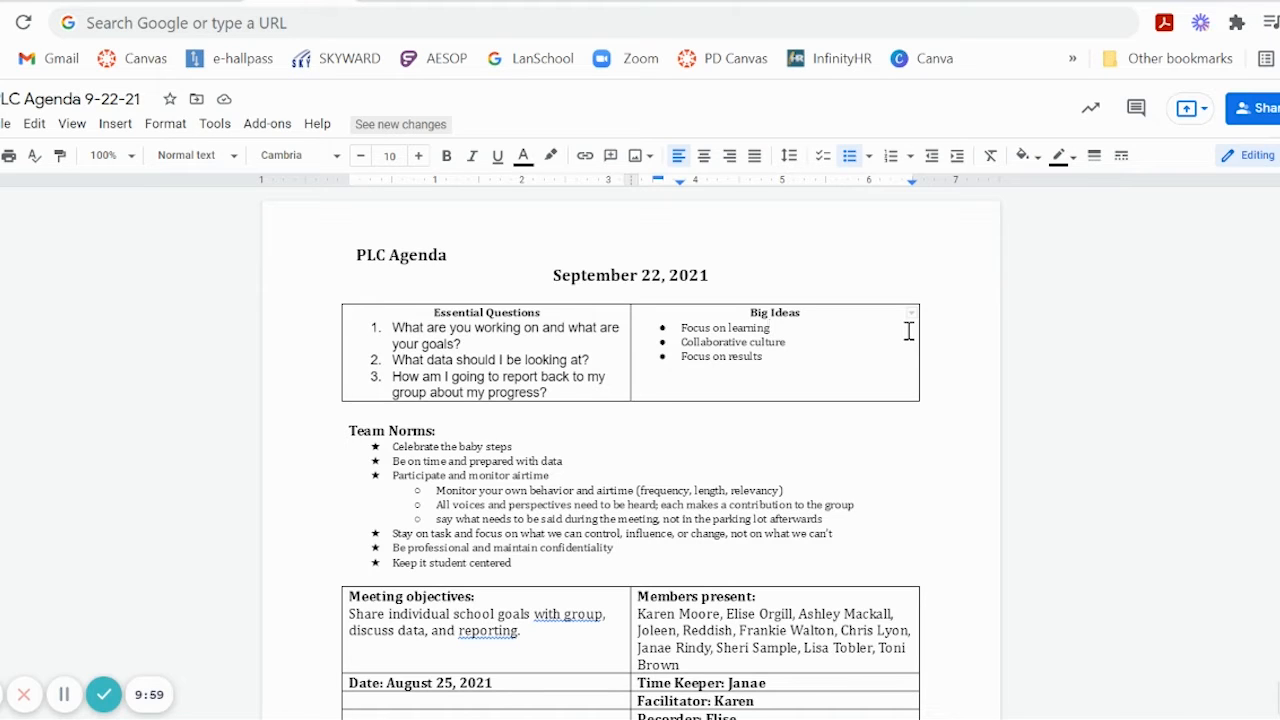
{"action": "left_click", "coordinate": [77, 690]}
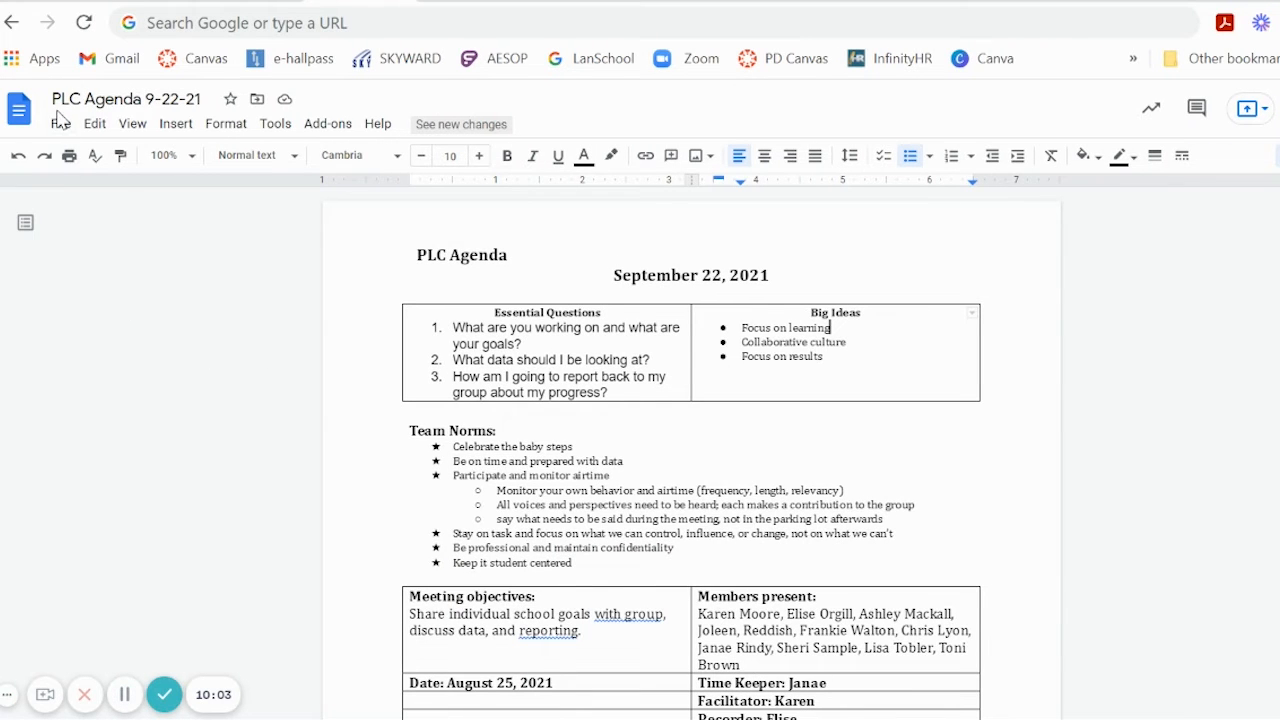
Start emailing the PLC Agenda 9-22-21 file and write the message "please review this".
{"action": "left_click", "coordinate": [58, 123]}
{"action": "mouse_move", "coordinate": [108, 305]}
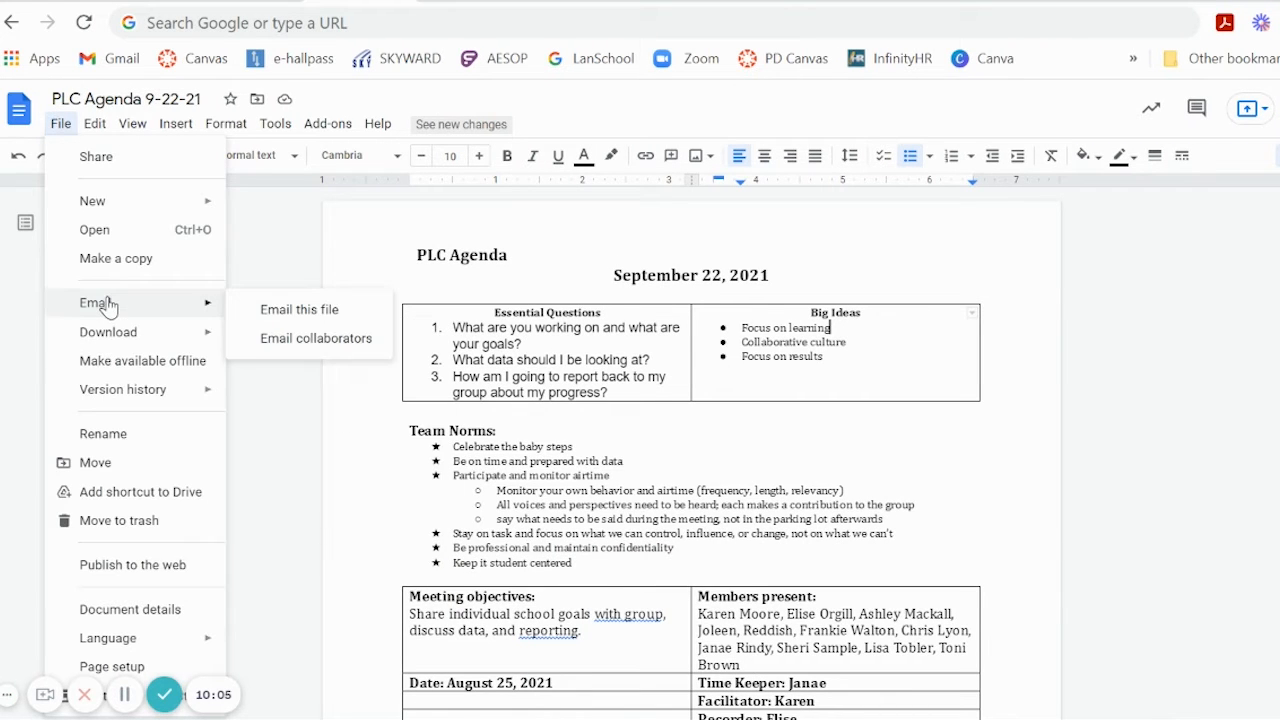
{"action": "left_click", "coordinate": [275, 312]}
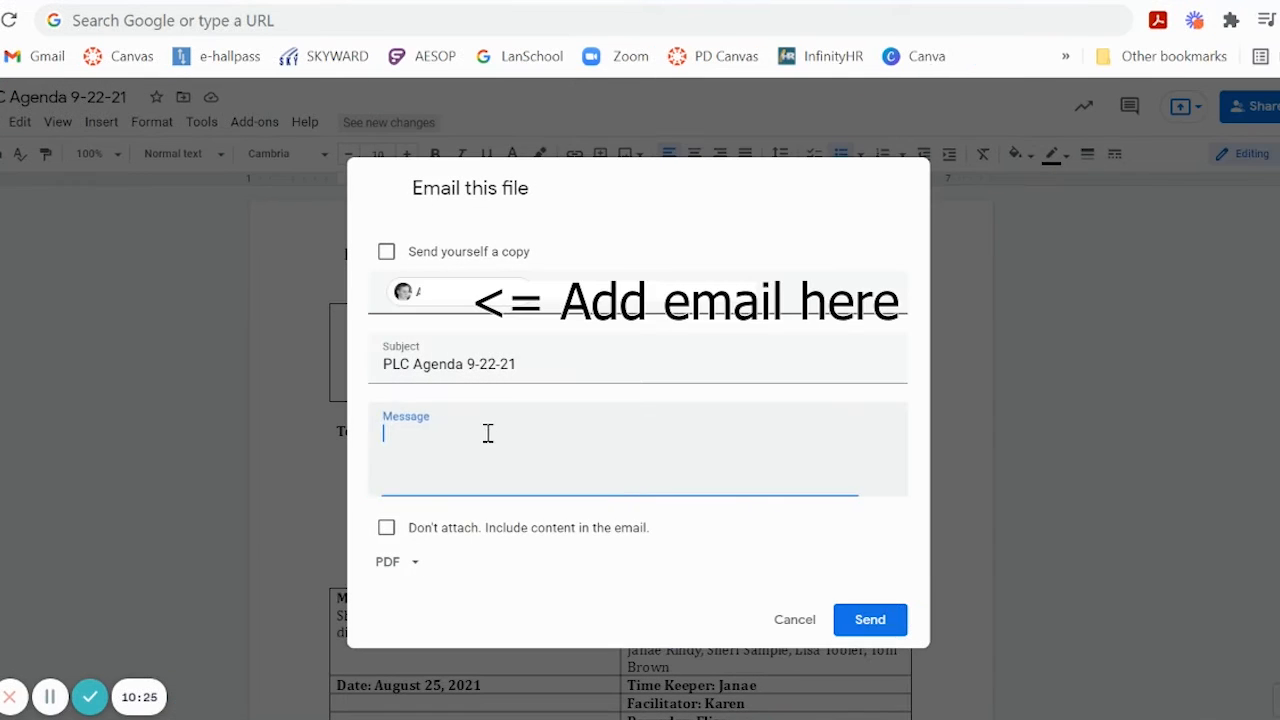
{"action": "type", "text": "be"}
{"action": "key", "text": "BackSpace"}
{"action": "type", "text": "pleasw"}
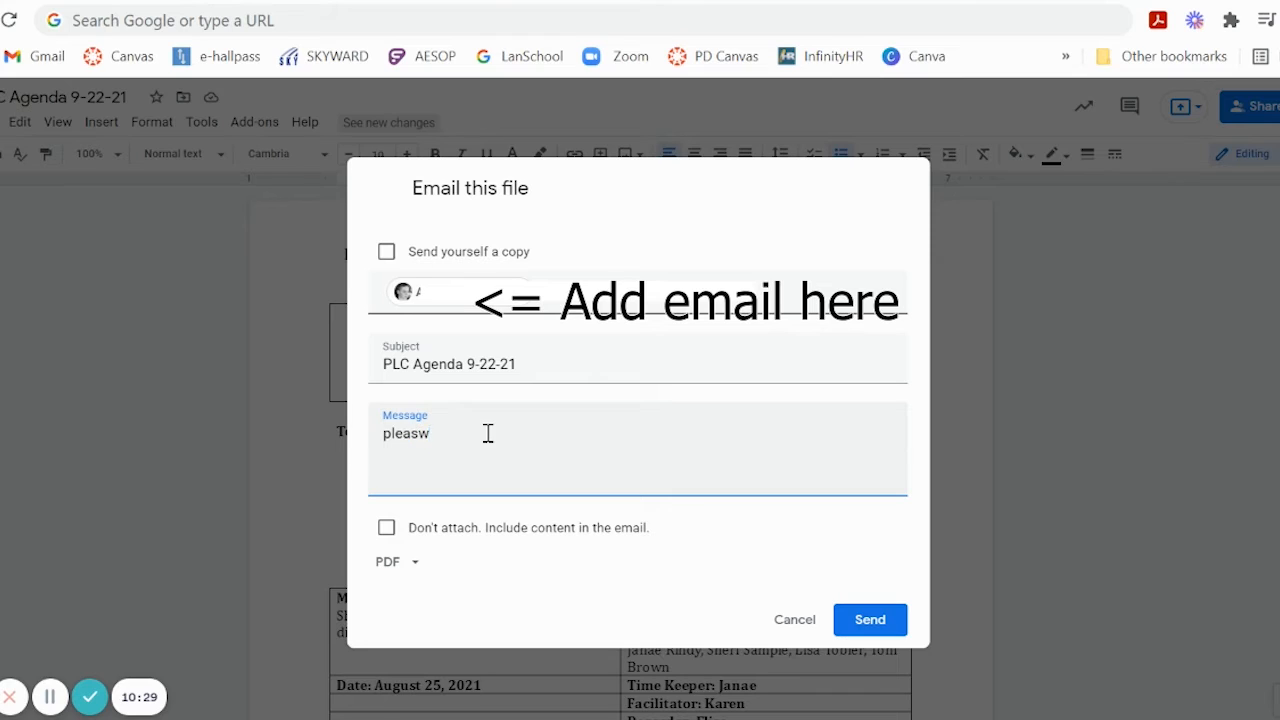
{"action": "key", "text": "BackSpace"}
{"action": "type", "text": "e review thi"}
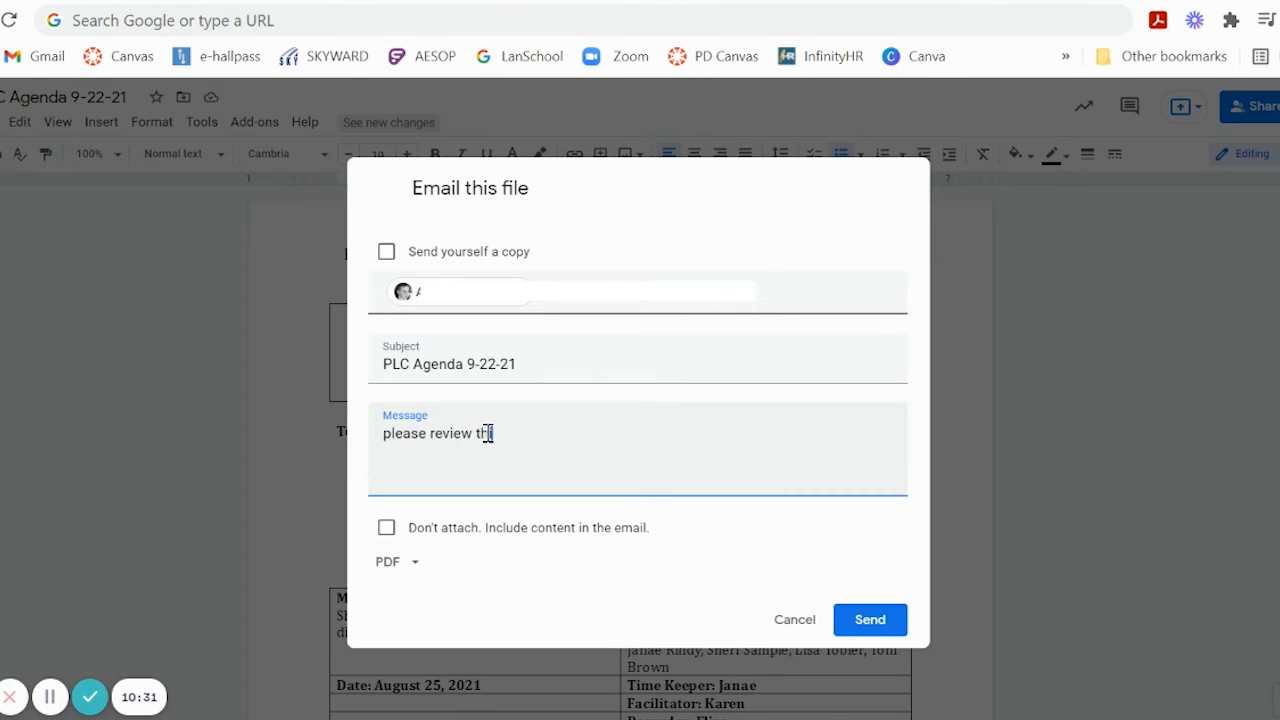
{"action": "type", "text": "s"}
Try the option to include the content without attaching it, then check the available attachment formats for the email.
{"action": "left_click", "coordinate": [387, 532]}
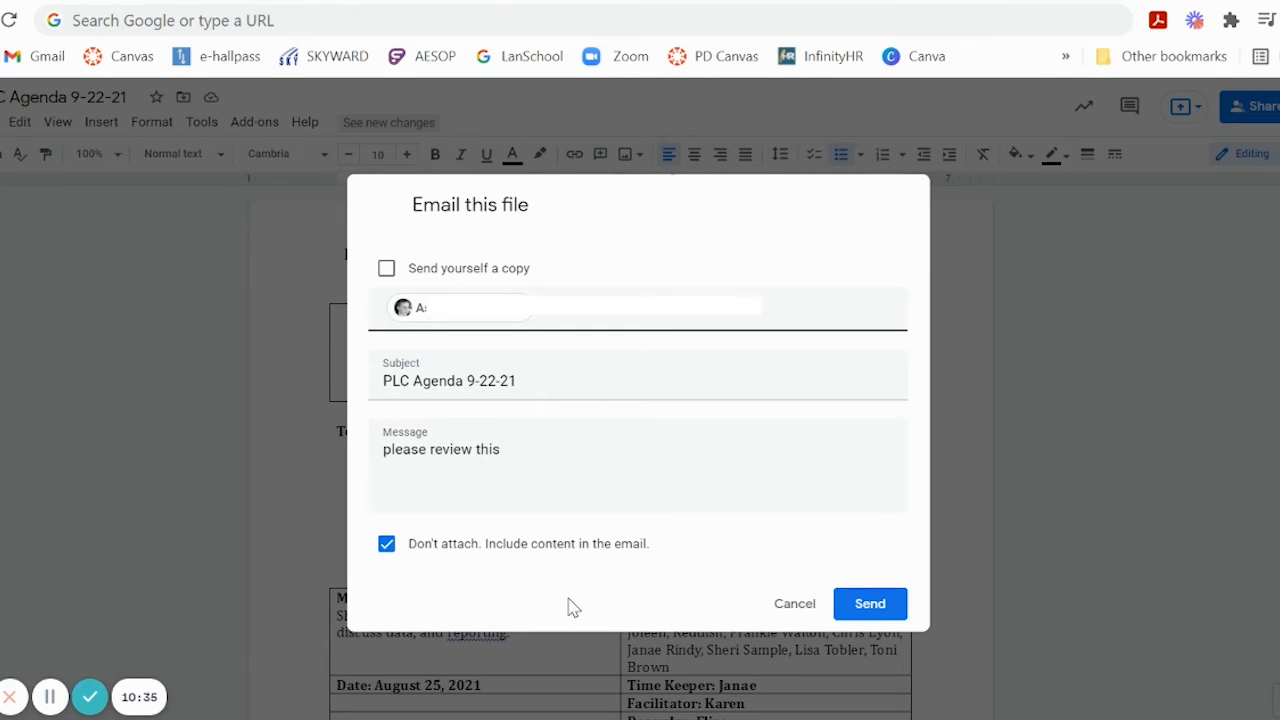
{"action": "left_click", "coordinate": [387, 543]}
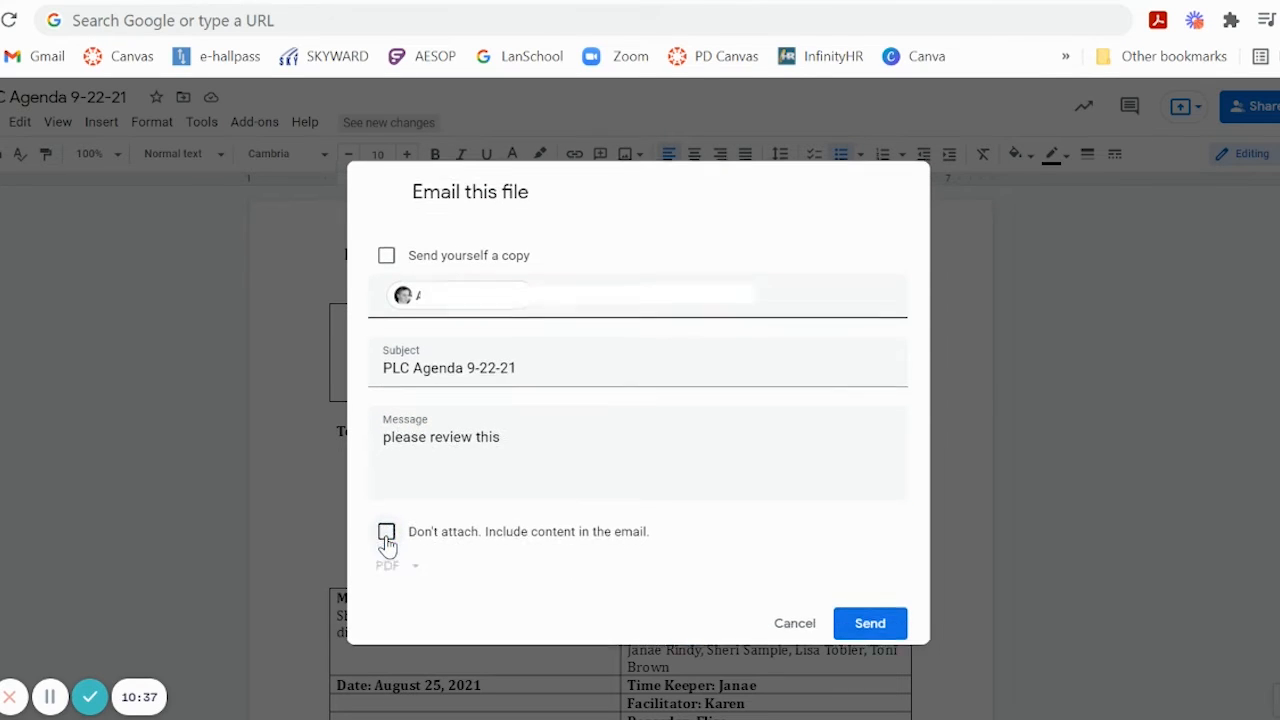
{"action": "left_click", "coordinate": [416, 566]}
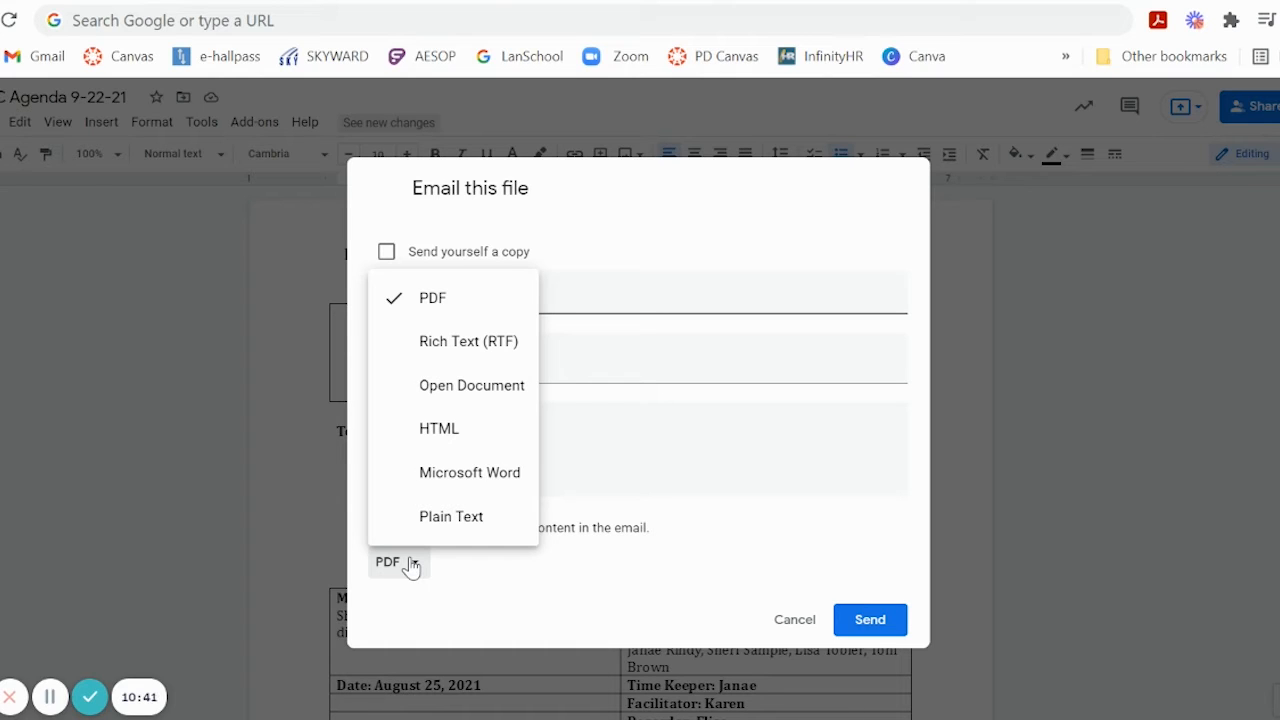
{"action": "left_click", "coordinate": [490, 572]}
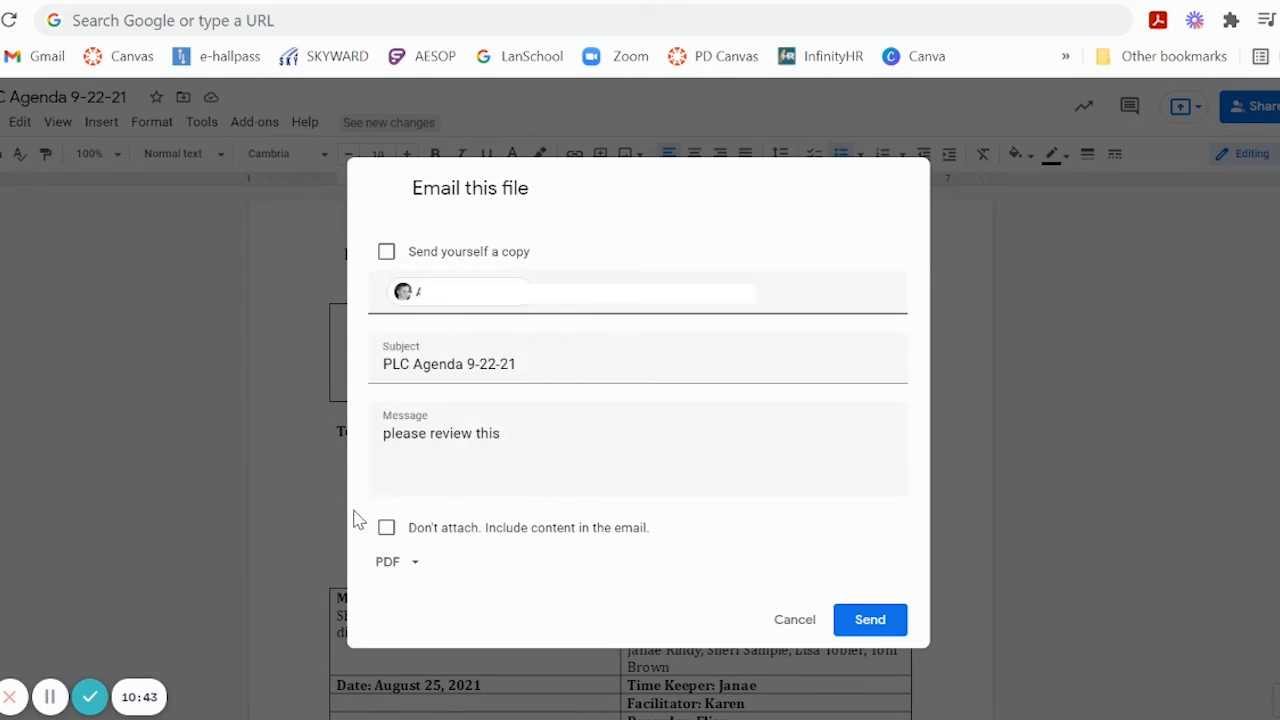
Include the document's content in the email instead of attaching it, and send the email.
{"action": "left_click", "coordinate": [385, 530]}
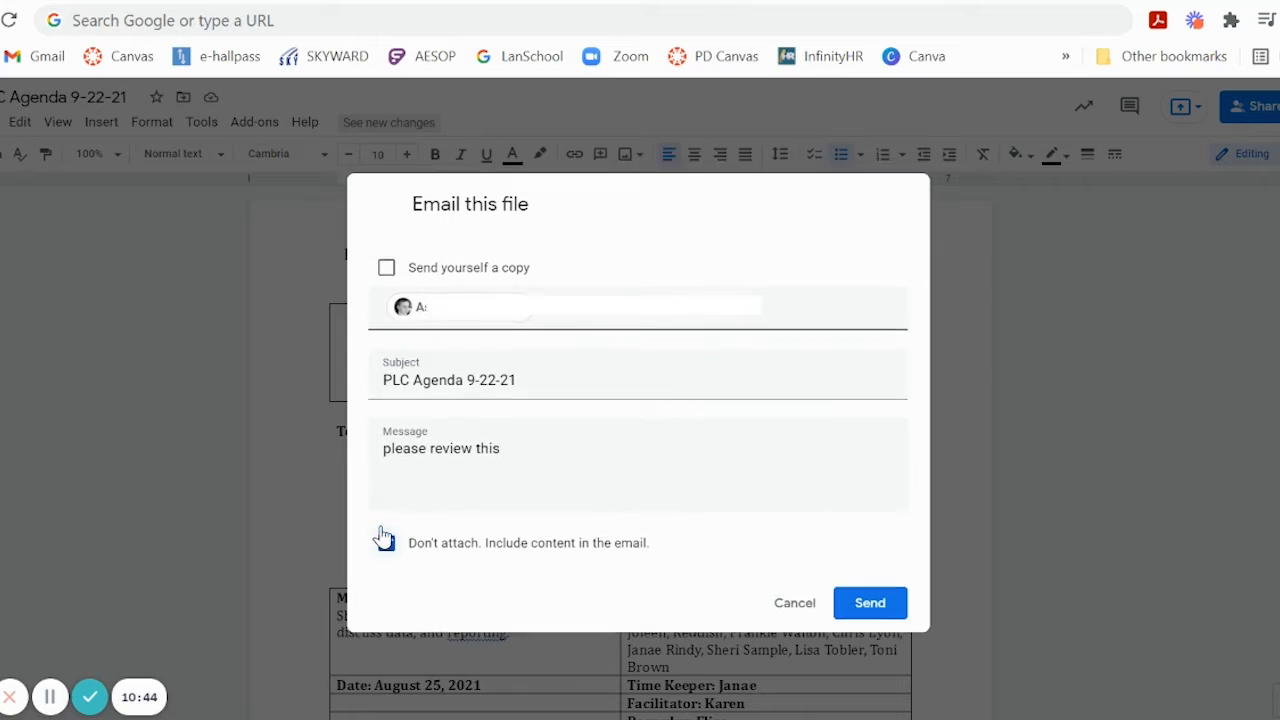
{"action": "left_click", "coordinate": [872, 606]}
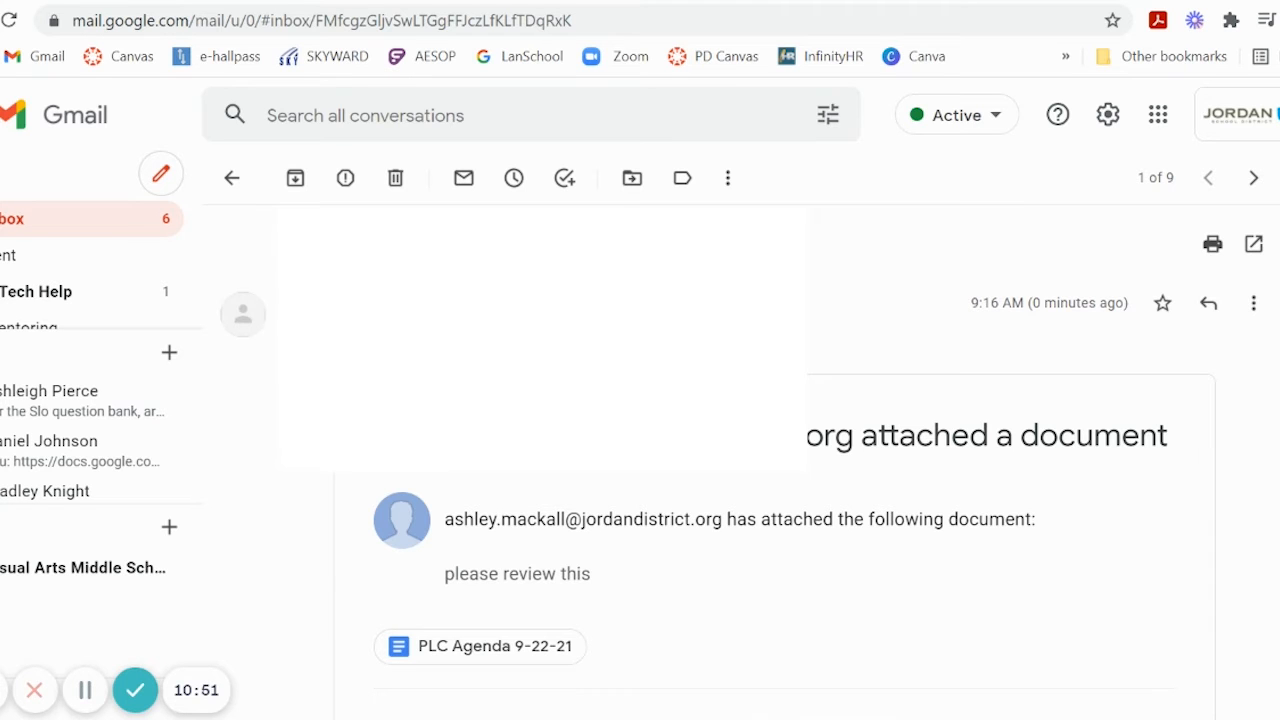
Examine the received email in Gmail, including its message and the agenda snapshot in the body.
{"action": "scroll", "coordinate": [828, 412], "scroll_direction": "down", "scroll_amount": 1}
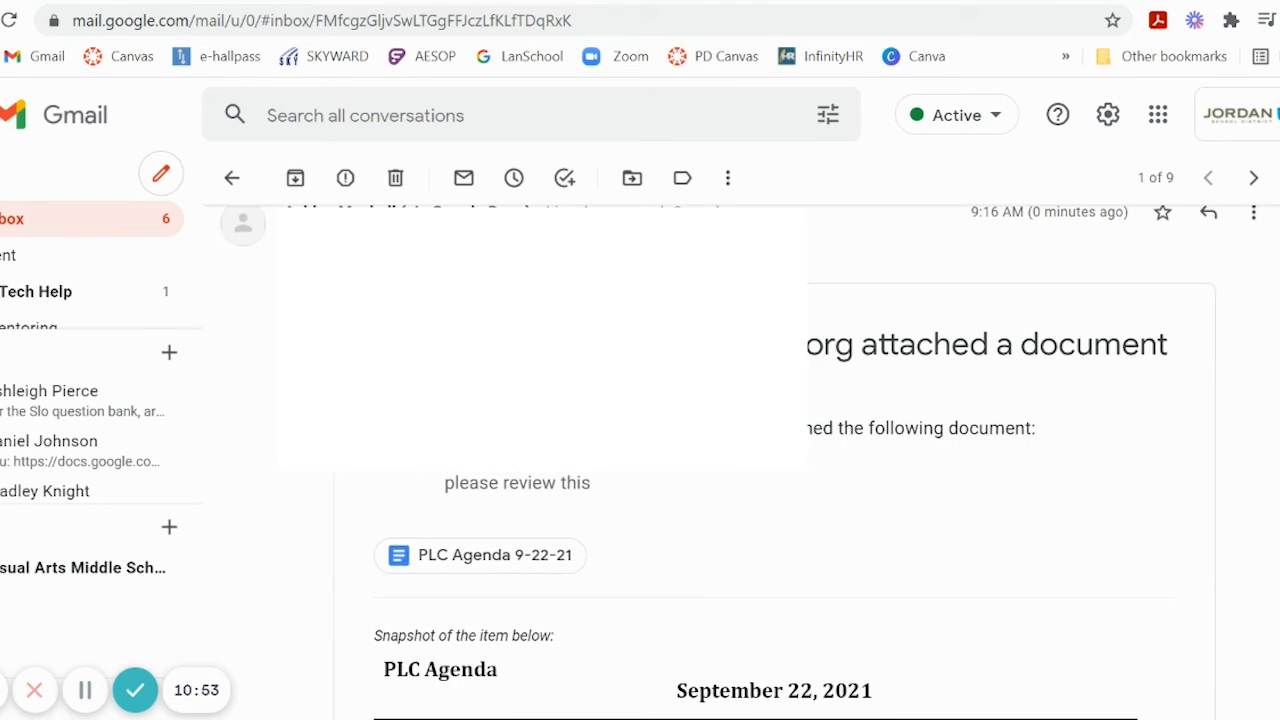
{"action": "left_click_drag", "start_coordinate": [441, 492], "coordinate": [612, 500]}
{"action": "left_click", "coordinate": [668, 488]}
{"action": "scroll", "coordinate": [489, 560], "scroll_direction": "down", "scroll_amount": 3}
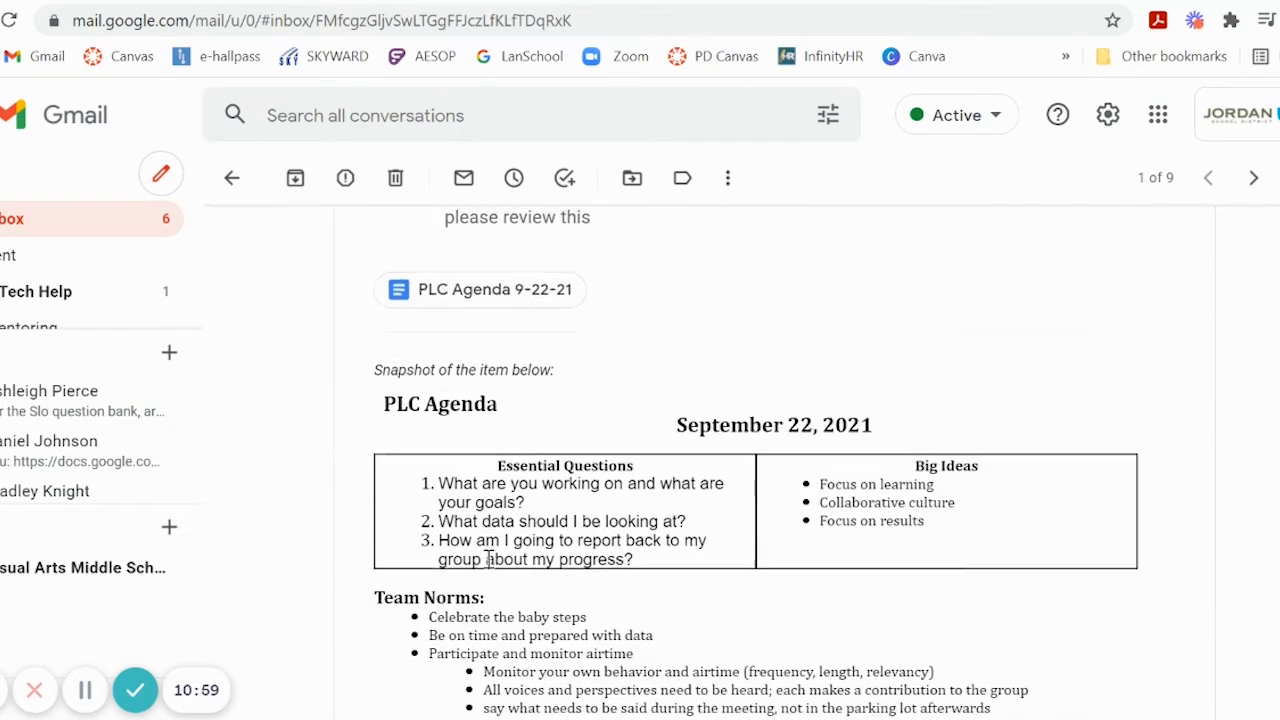
{"action": "scroll", "coordinate": [603, 390], "scroll_direction": "down", "scroll_amount": 5}
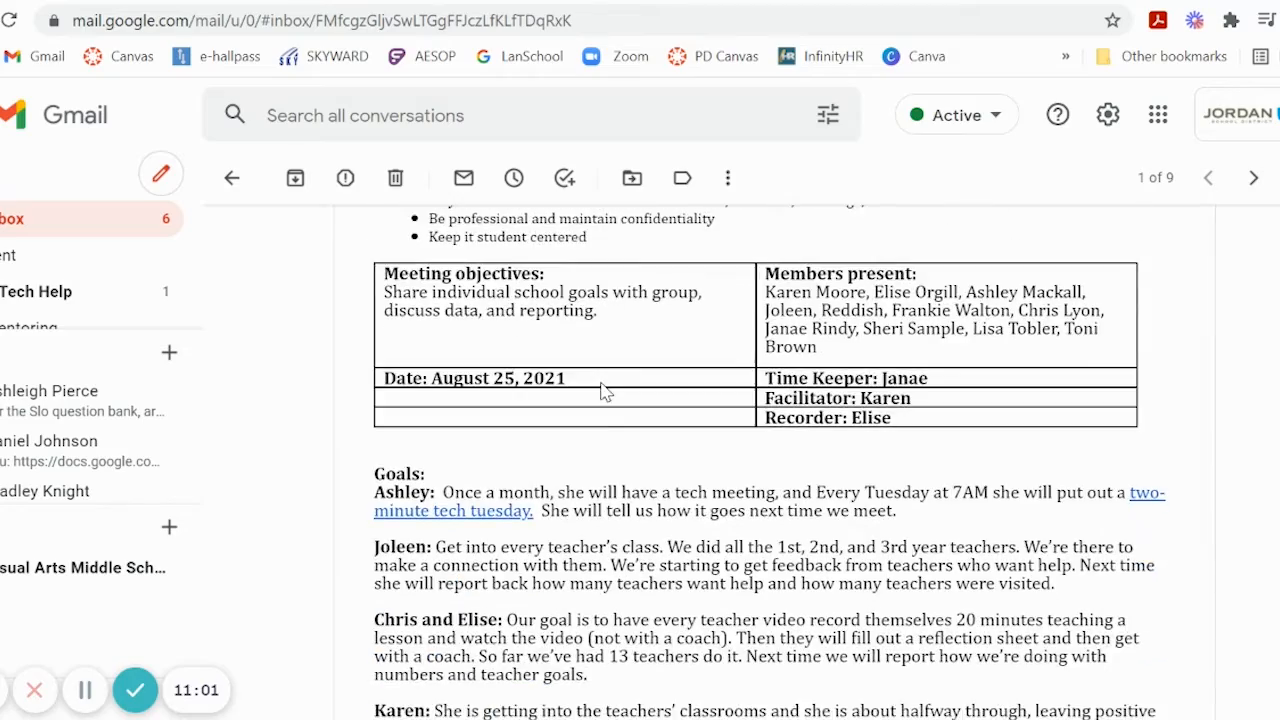
{"action": "scroll", "coordinate": [603, 390], "scroll_direction": "down", "scroll_amount": 10}
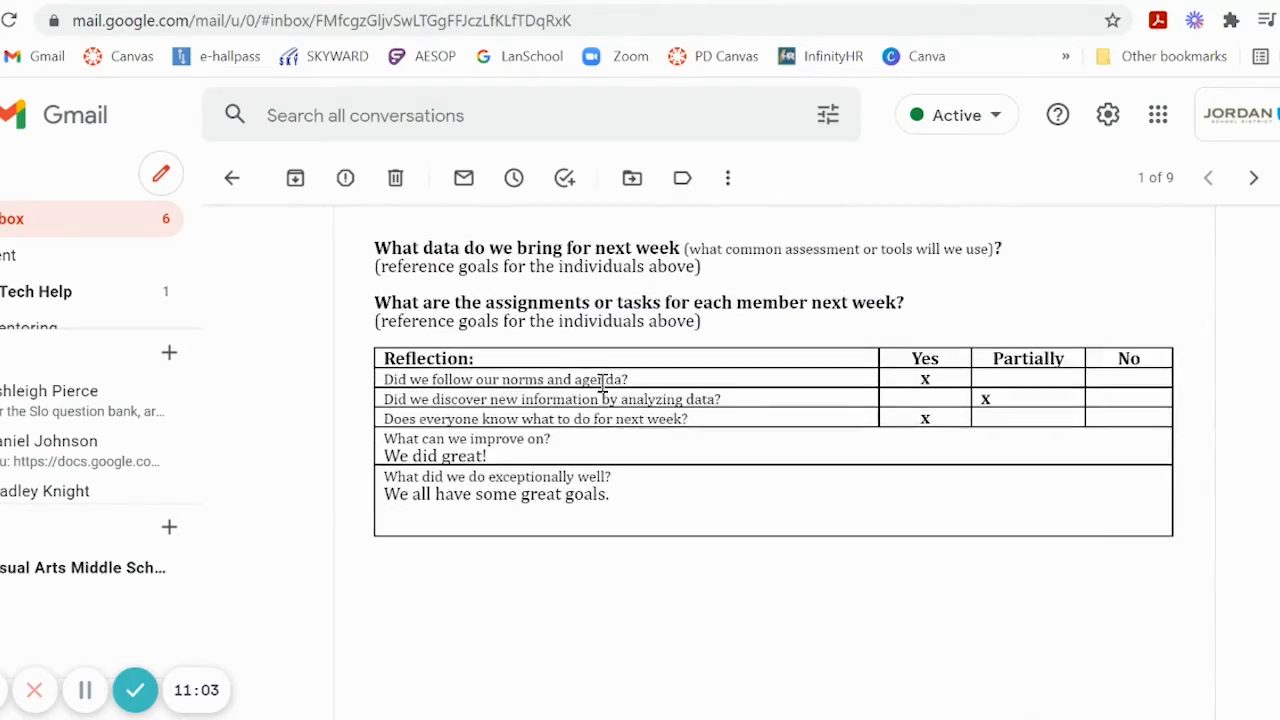
{"action": "scroll", "coordinate": [603, 388], "scroll_direction": "down", "scroll_amount": 2}
{"action": "scroll", "coordinate": [601, 382], "scroll_direction": "up", "scroll_amount": 8}
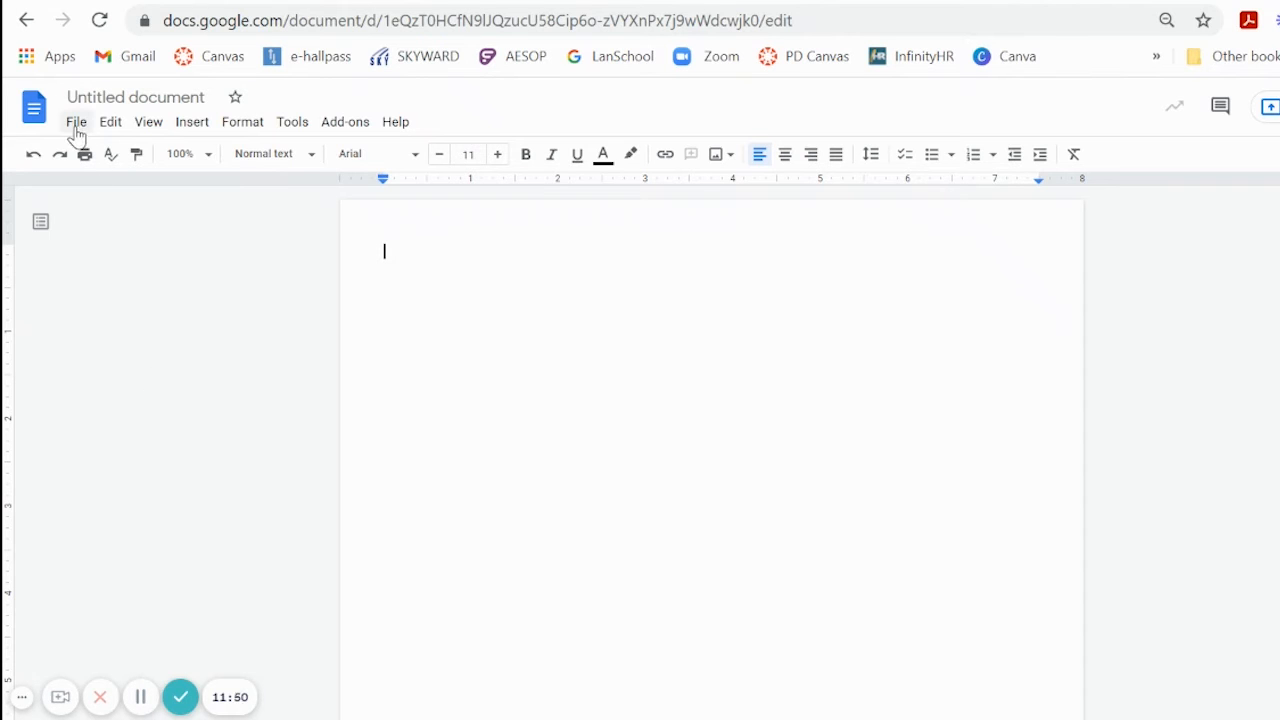
Open the template gallery from the untitled document to create a new file from a template.
{"action": "left_click", "coordinate": [76, 123]}
{"action": "mouse_move", "coordinate": [137, 206]}
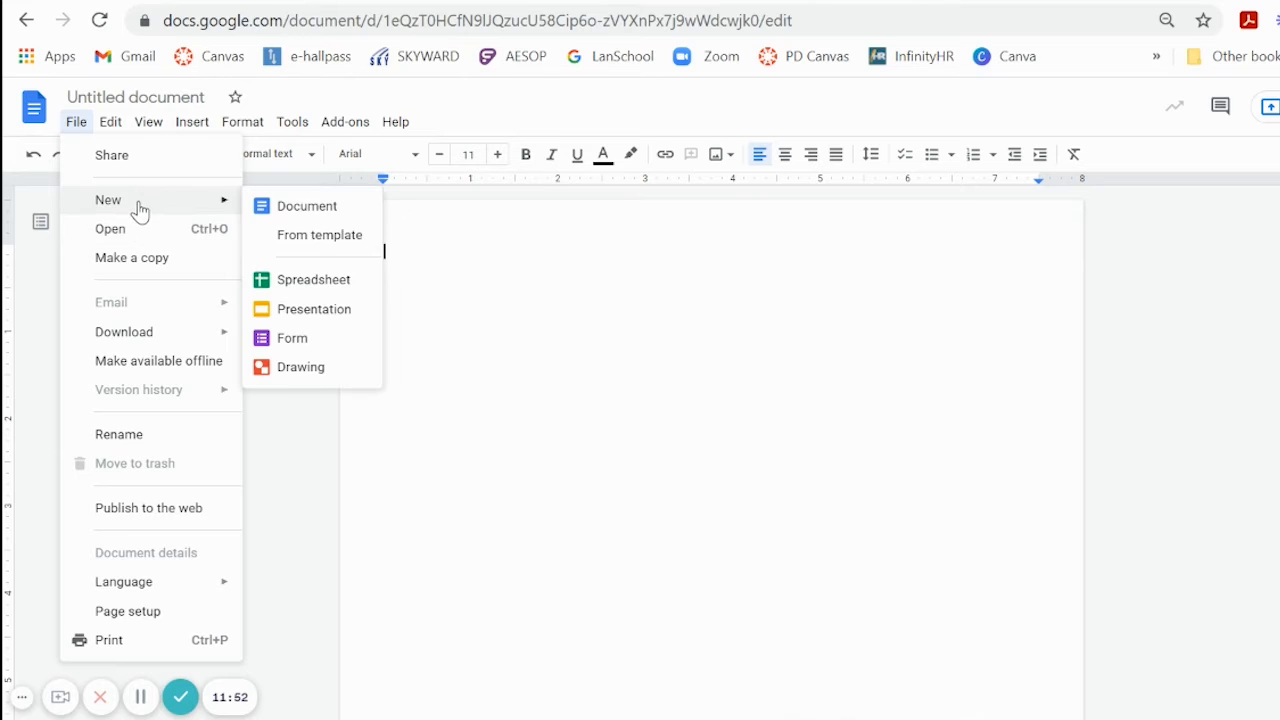
{"action": "left_click", "coordinate": [318, 237]}
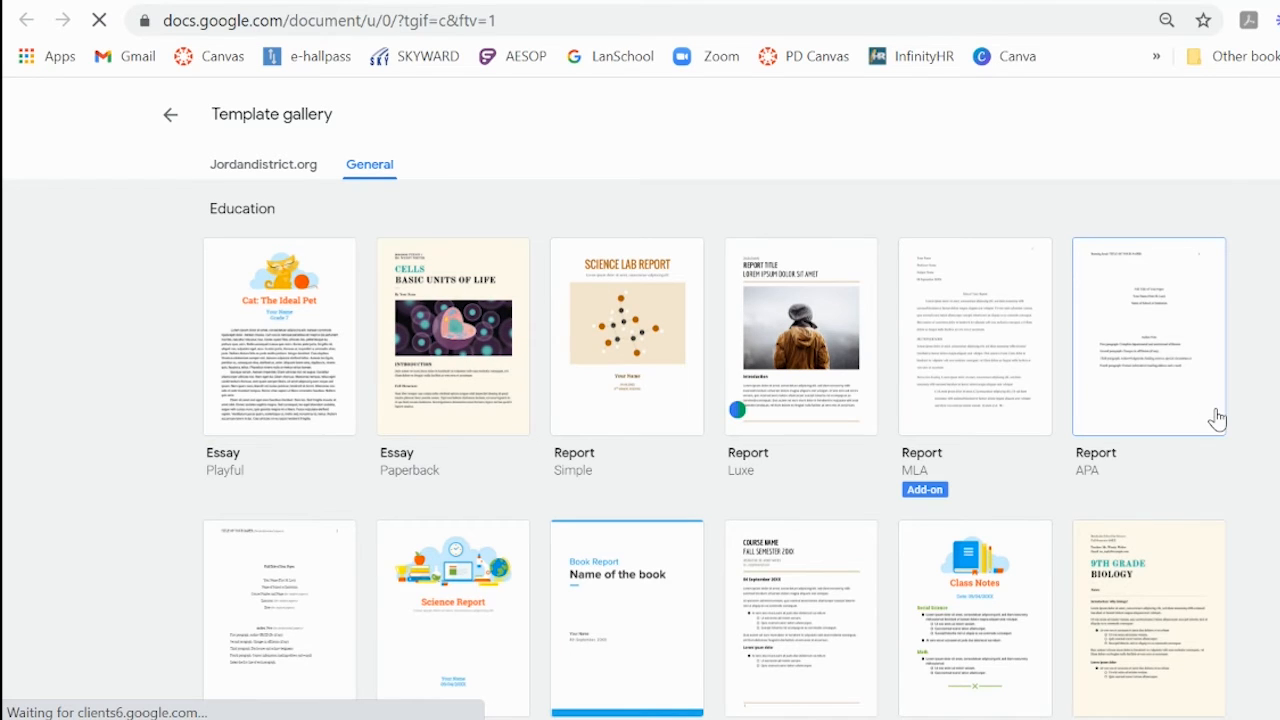
Browse the general templates in the gallery, including the education and letter categories.
{"action": "scroll", "coordinate": [1217, 420], "scroll_direction": "down", "scroll_amount": 2}
{"action": "scroll", "coordinate": [1217, 420], "scroll_direction": "up", "scroll_amount": 2}
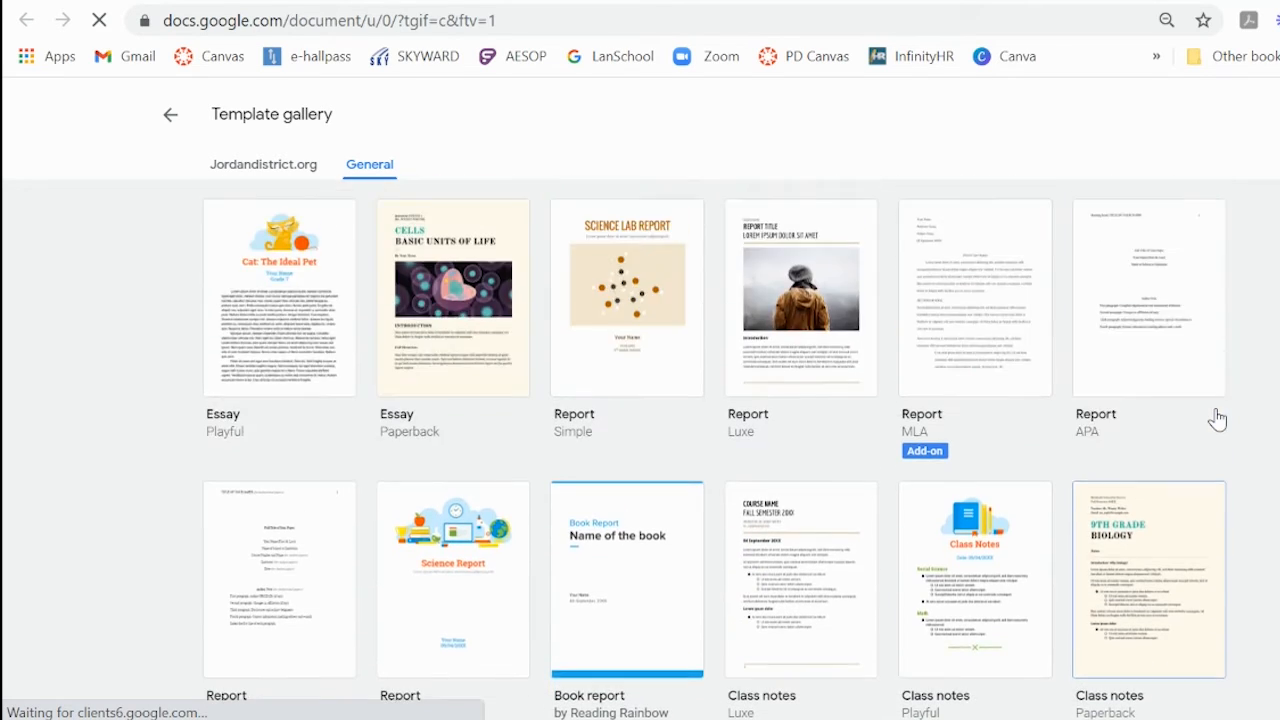
{"action": "scroll", "coordinate": [957, 367], "scroll_direction": "down", "scroll_amount": 3}
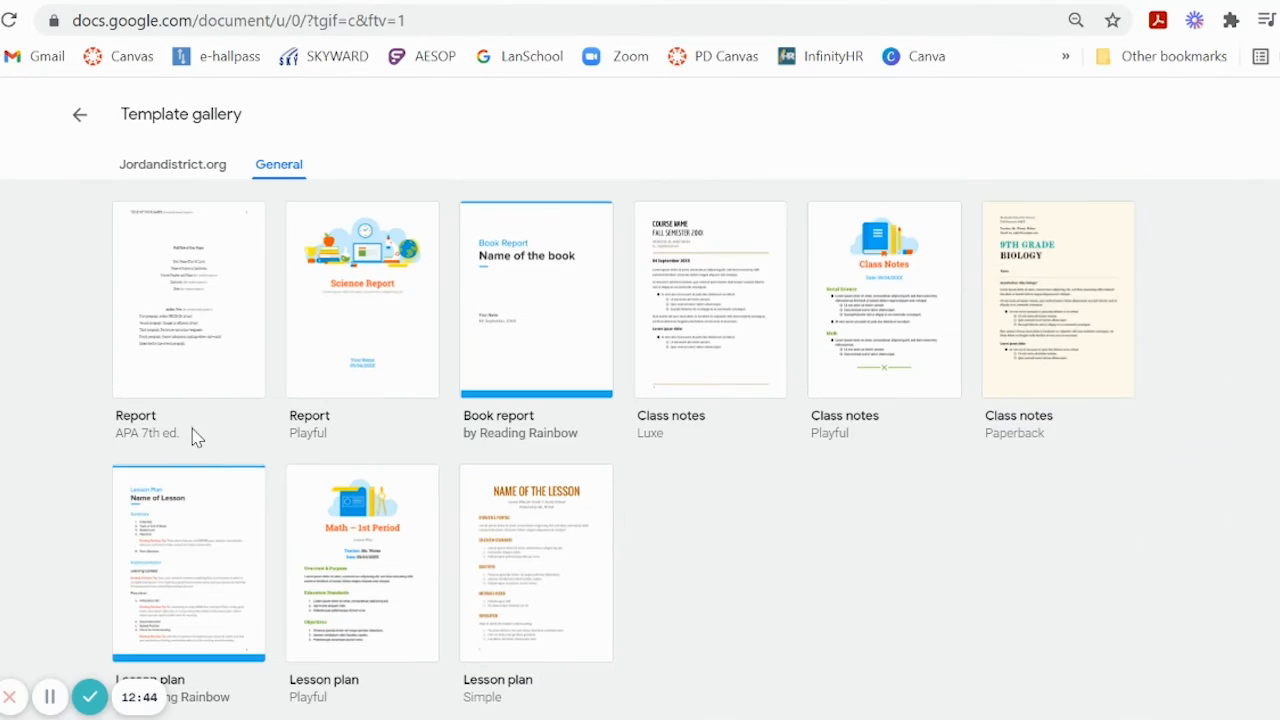
{"action": "scroll", "coordinate": [191, 434], "scroll_direction": "up", "scroll_amount": 3}
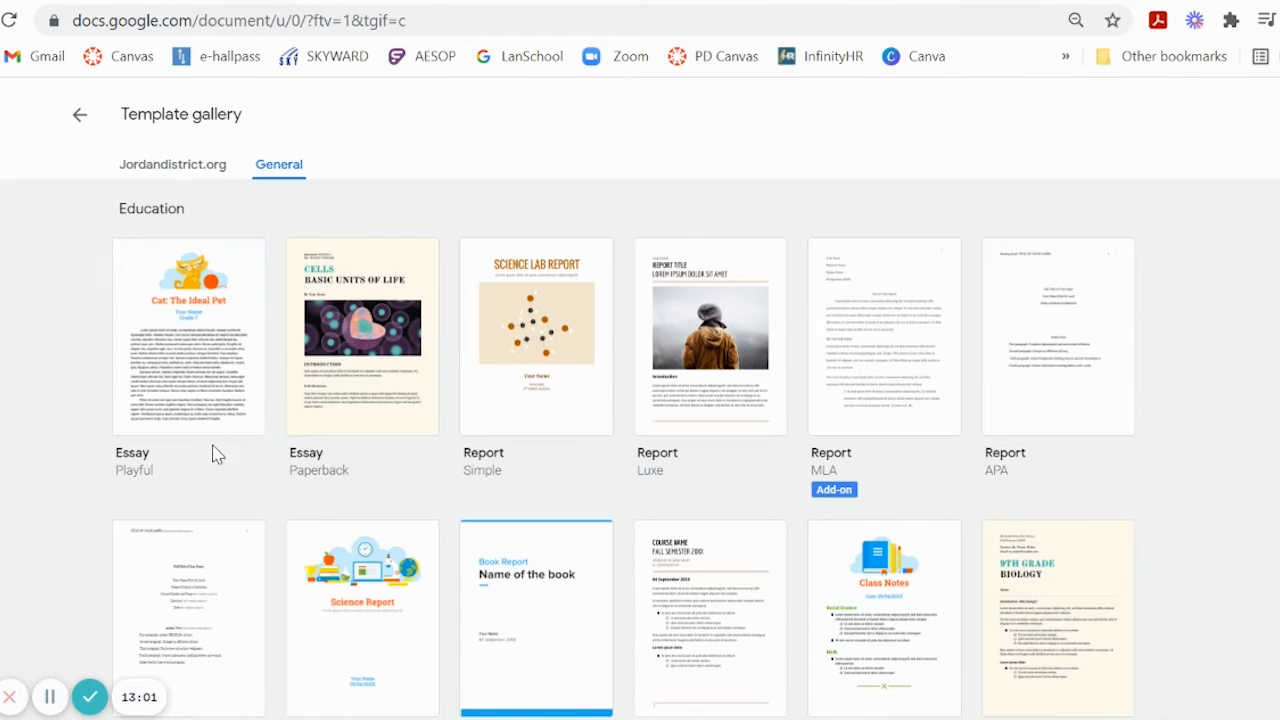
{"action": "scroll", "coordinate": [645, 428], "scroll_direction": "down", "scroll_amount": 2}
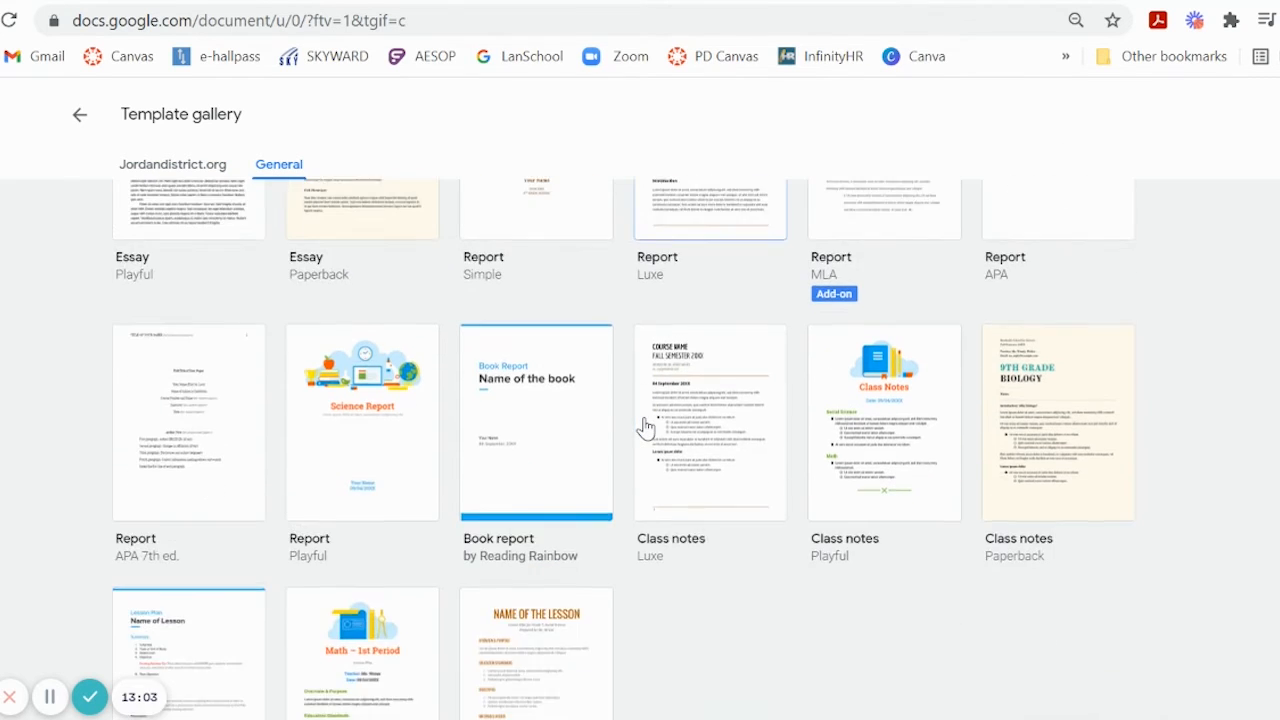
{"action": "scroll", "coordinate": [645, 428], "scroll_direction": "down", "scroll_amount": 4}
{"action": "scroll", "coordinate": [645, 428], "scroll_direction": "down", "scroll_amount": 2}
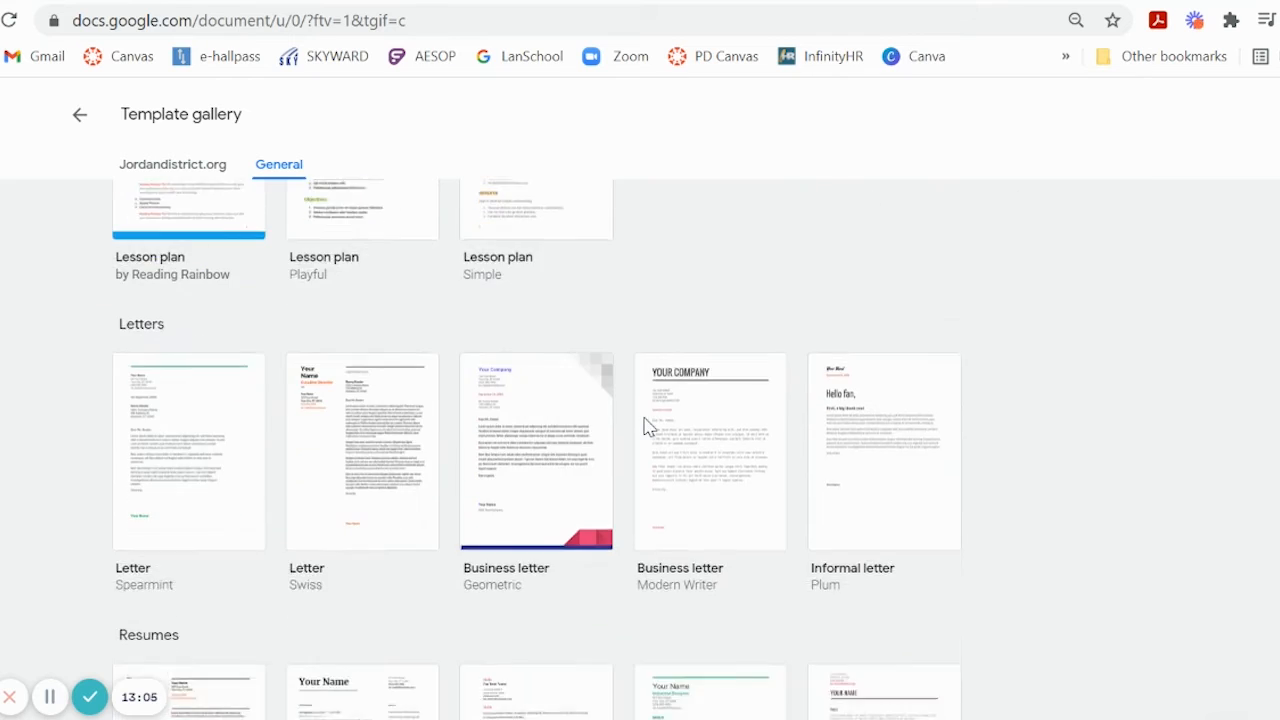
{"action": "scroll", "coordinate": [645, 428], "scroll_direction": "up", "scroll_amount": 7}
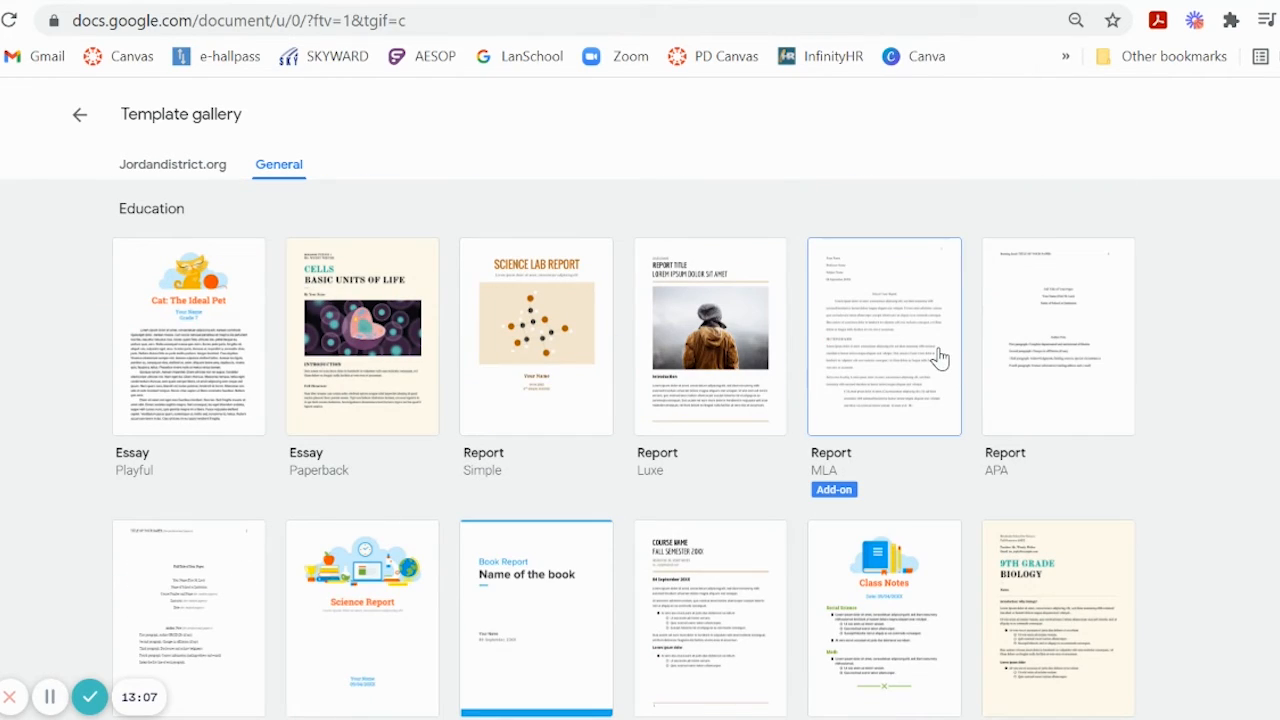
Create a document from the APA Report template and look through its title and abstract pages.
{"action": "left_click", "coordinate": [1030, 368]}
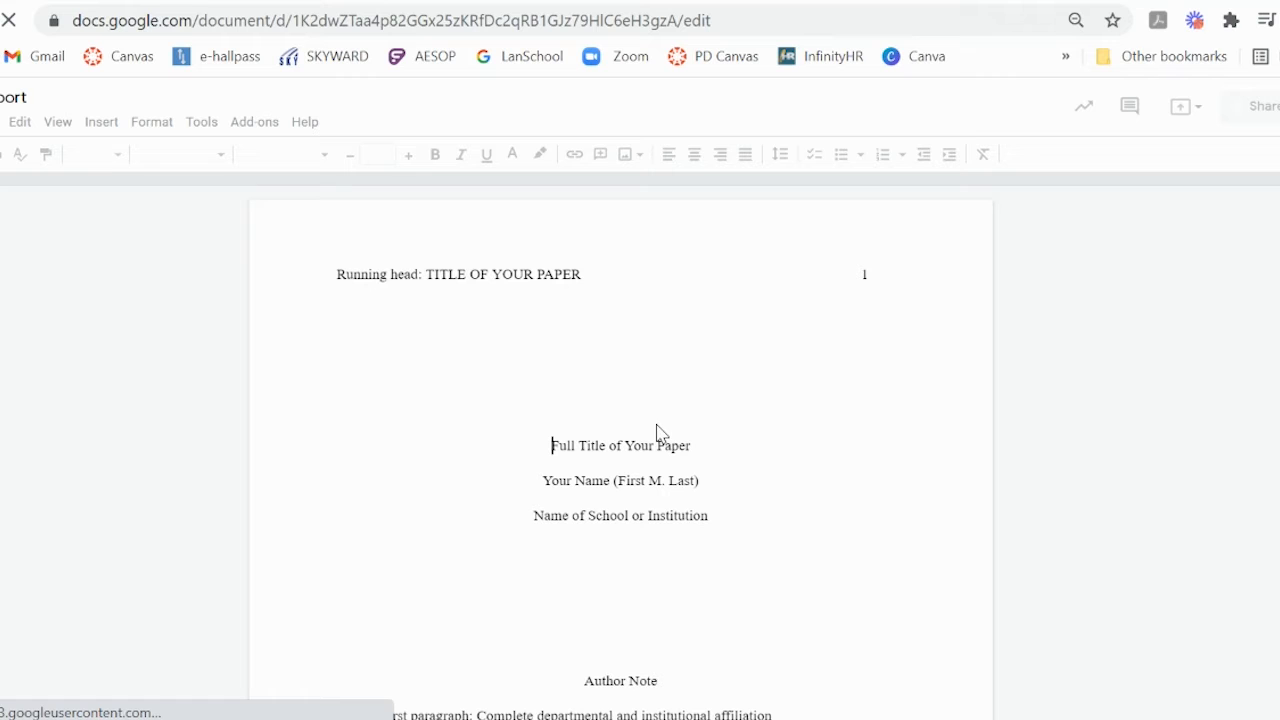
{"action": "scroll", "coordinate": [537, 537], "scroll_direction": "down", "scroll_amount": 9}
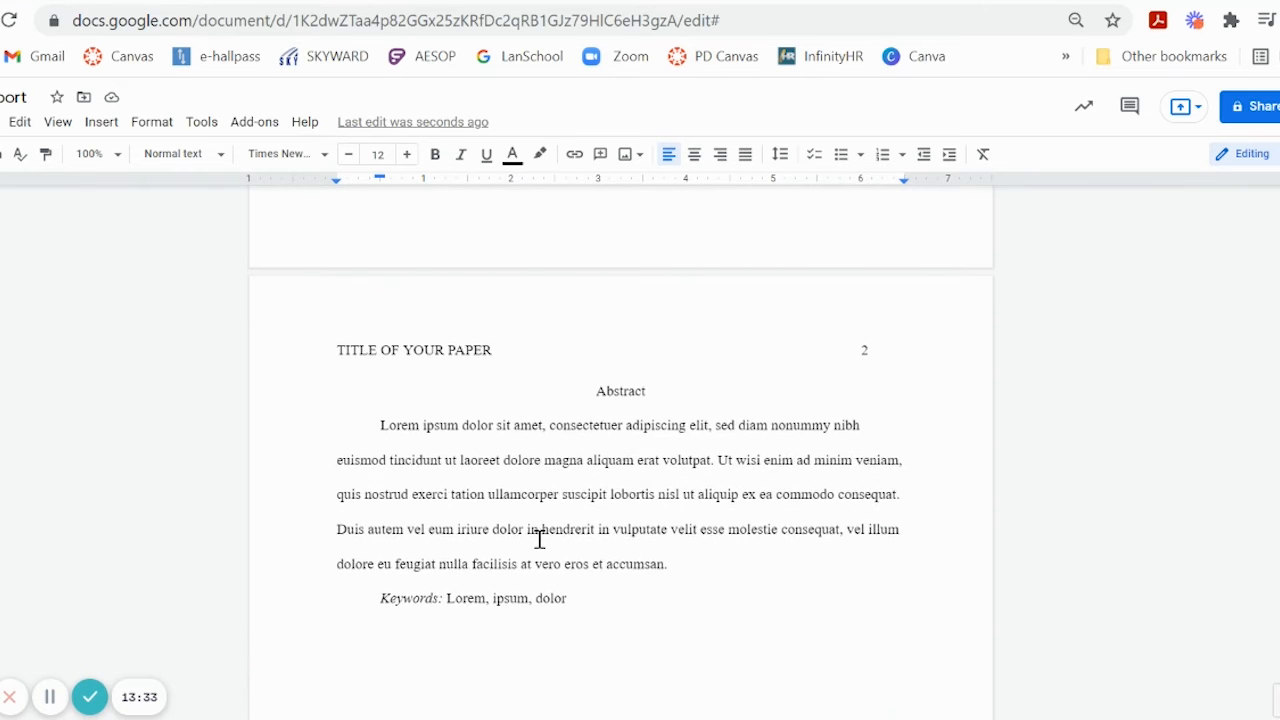
{"action": "scroll", "coordinate": [539, 539], "scroll_direction": "up", "scroll_amount": 10}
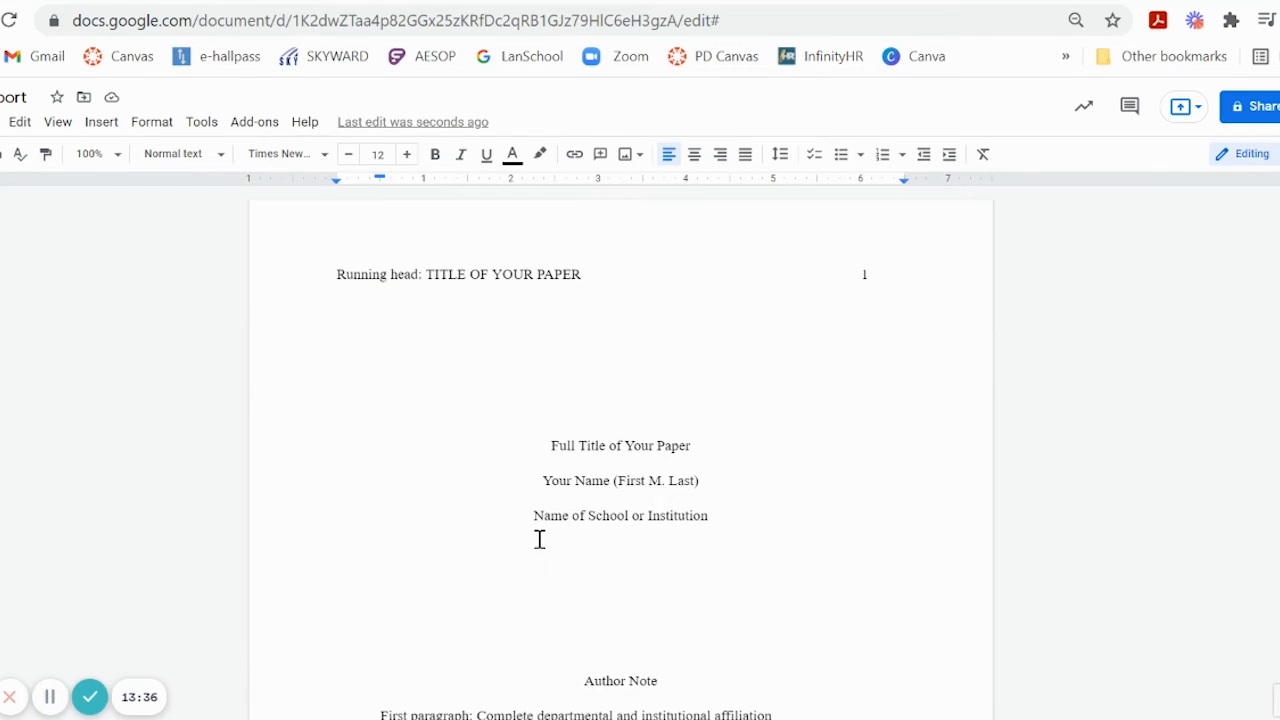
{"action": "left_click", "coordinate": [90, 697]}
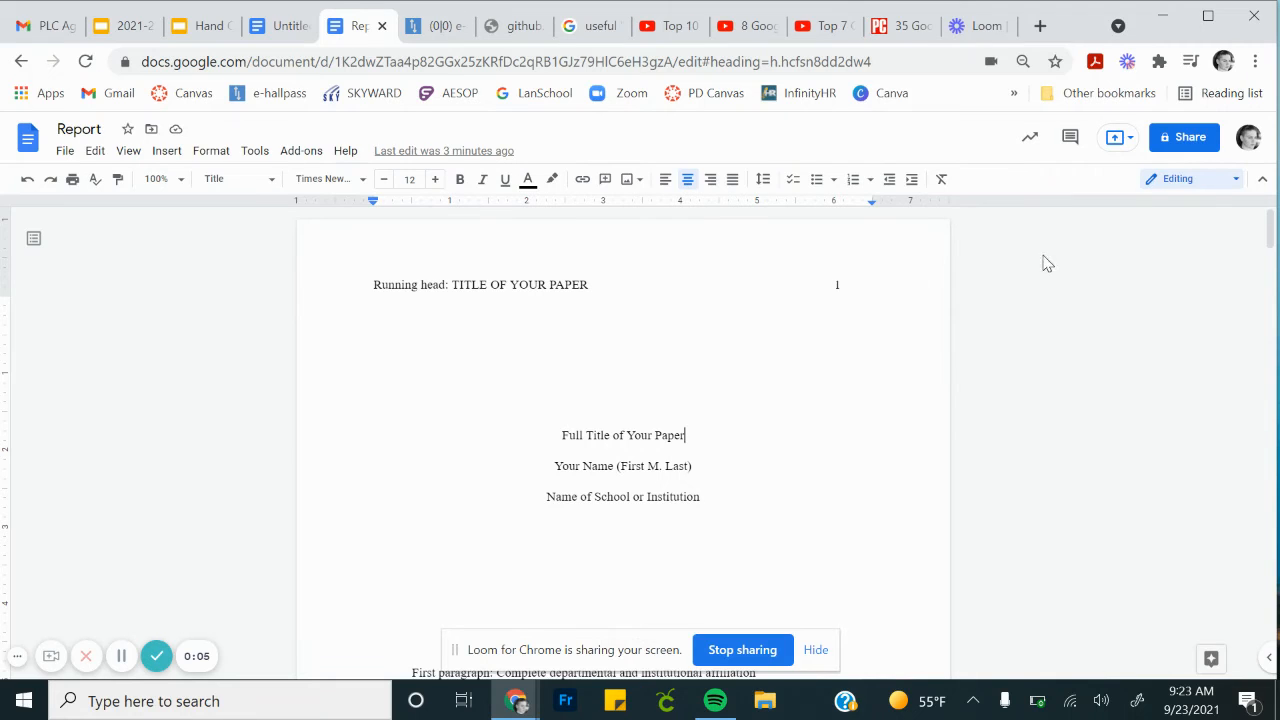
Switch the report to Suggesting mode and replace "Full Title of Your Paper" with "New Title" as a suggestion.
{"action": "left_click", "coordinate": [1187, 180]}
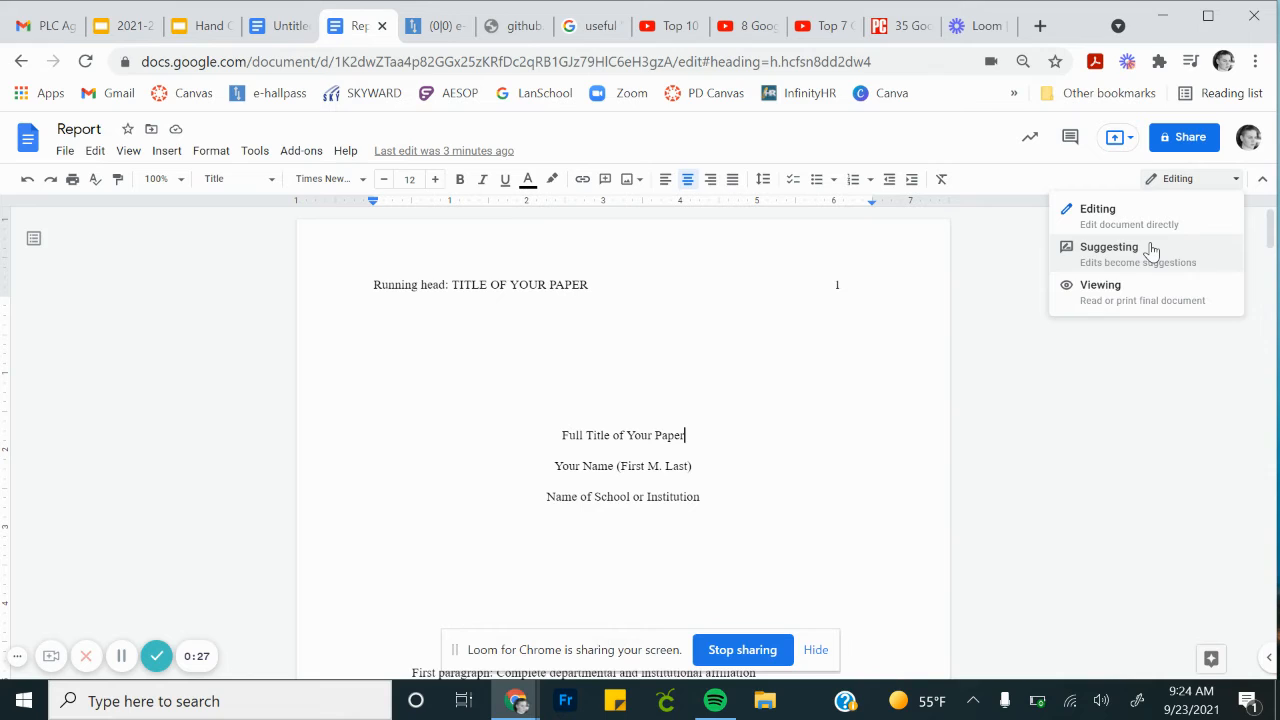
{"action": "left_click", "coordinate": [1151, 250]}
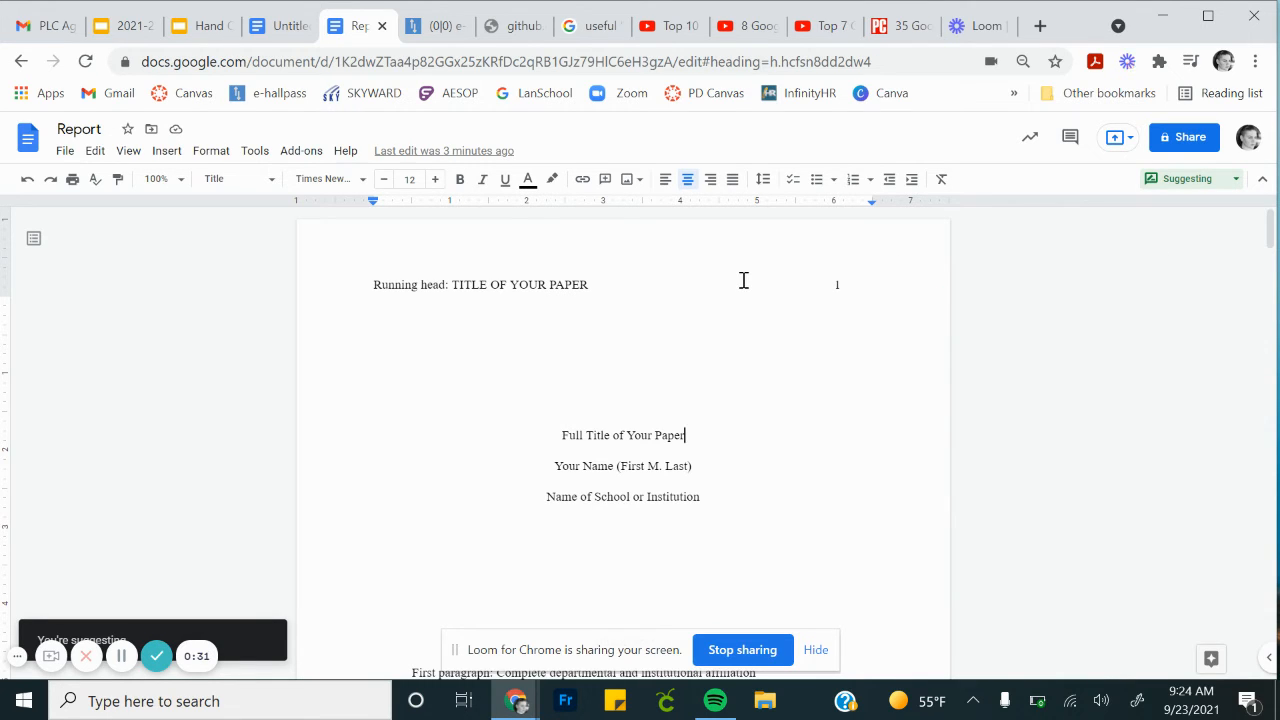
{"action": "key", "text": "shift+Left"}
{"action": "key", "text": "shift+Left"}
{"action": "key", "text": "shift+Left"}
{"action": "key", "text": "shift+Left"}
{"action": "key", "text": "shift+Left"}
{"action": "key", "text": "shift+Left"}
{"action": "key", "text": "shift+Left"}
{"action": "key", "text": "shift+Left"}
{"action": "key", "text": "shift+Left"}
{"action": "key", "text": "shift+Left"}
{"action": "key", "text": "shift+Left"}
{"action": "key", "text": "shift+Left"}
{"action": "key", "text": "shift+Left"}
{"action": "key", "text": "shift+Left"}
{"action": "key", "text": "shift+Left"}
{"action": "key", "text": "shift+Left"}
{"action": "key", "text": "shift+Left"}
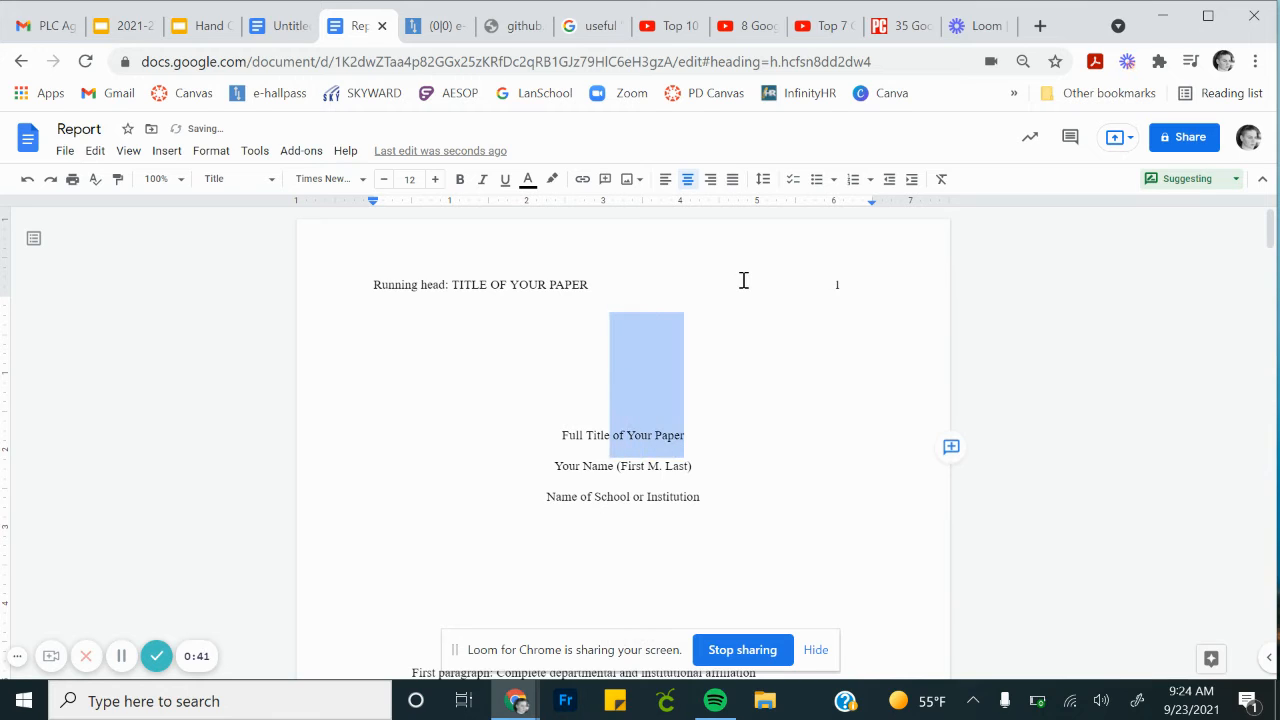
{"action": "key", "text": "shift+Left"}
{"action": "key", "text": "shift+Left"}
{"action": "key", "text": "shift+Left"}
{"action": "key", "text": "shift+Left"}
{"action": "key", "text": "shift+Left"}
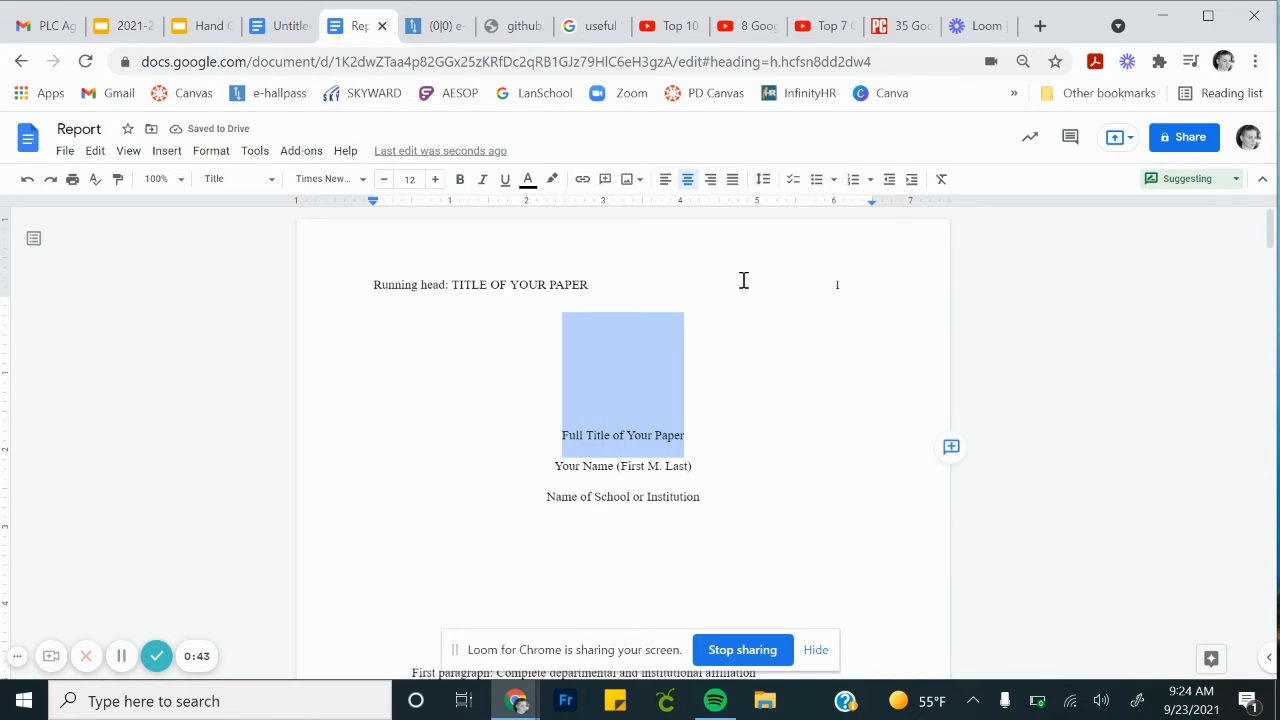
{"action": "type", "text": "New Title"}
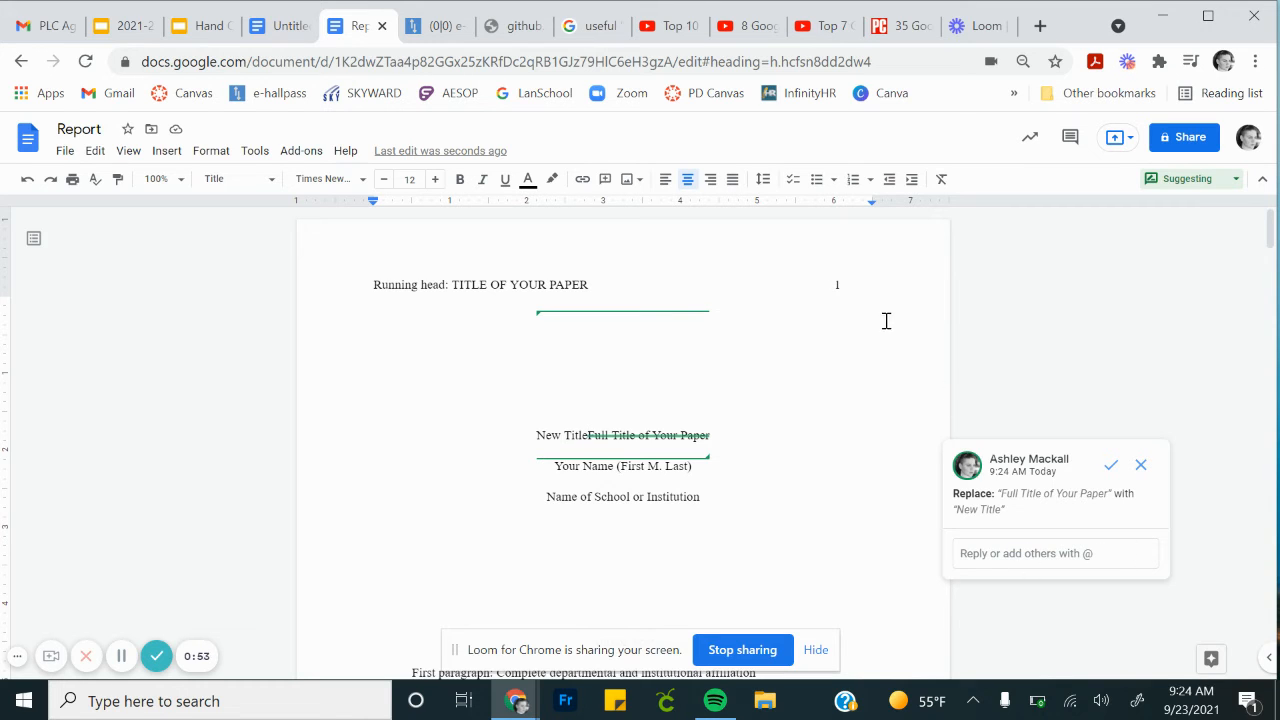
Return the report to Editing mode and add the comment "IS this the correct school?" on the word "Institution".
{"action": "left_click", "coordinate": [1167, 180]}
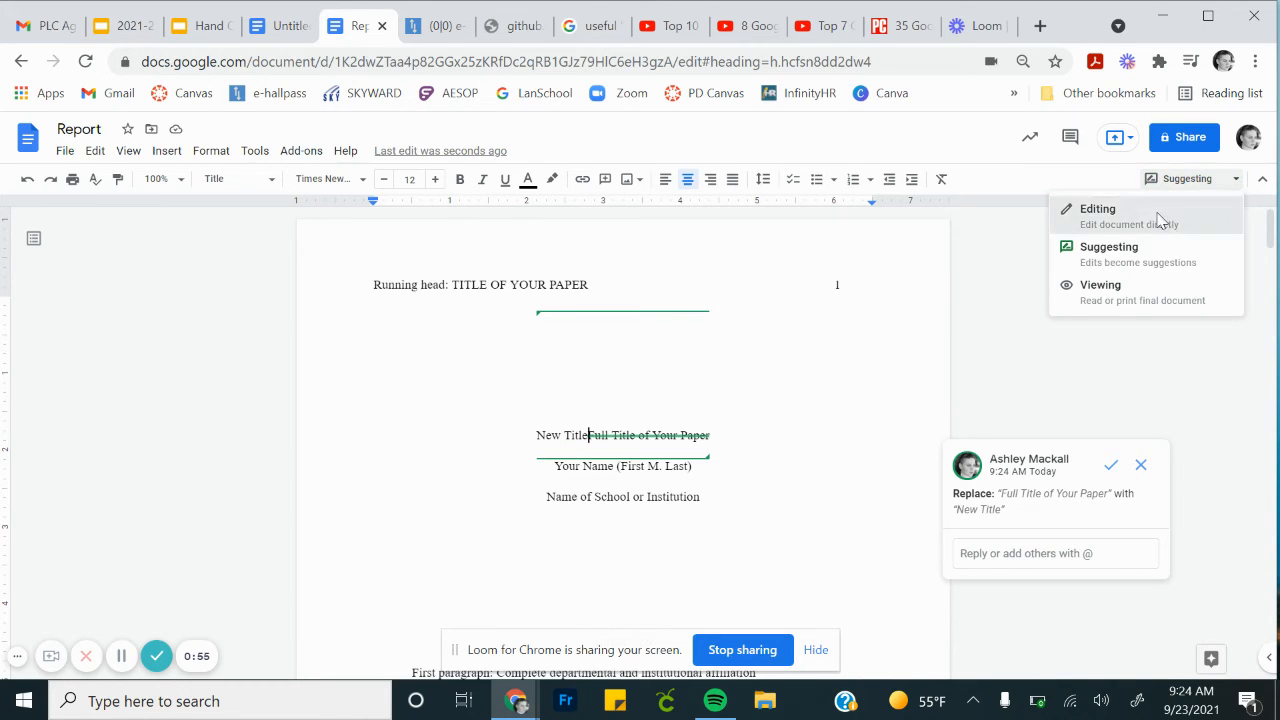
{"action": "left_click", "coordinate": [1160, 220]}
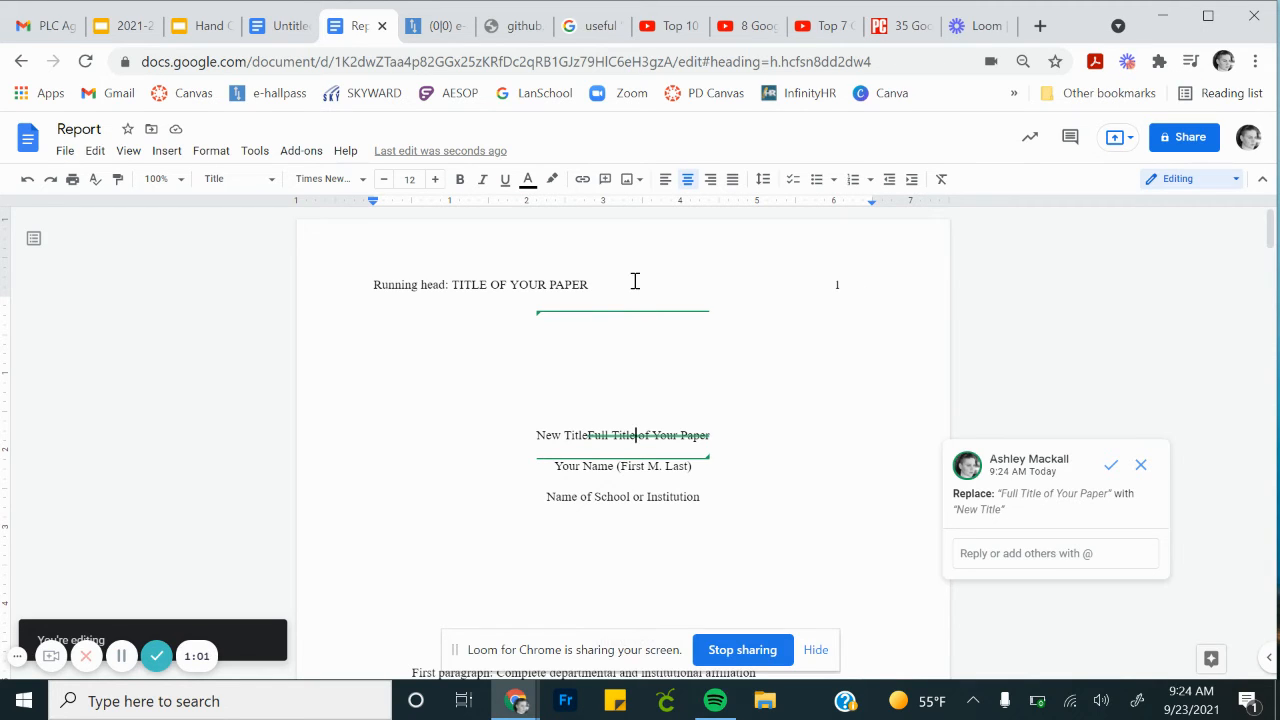
{"action": "left_click_drag", "start_coordinate": [706, 501], "coordinate": [647, 500]}
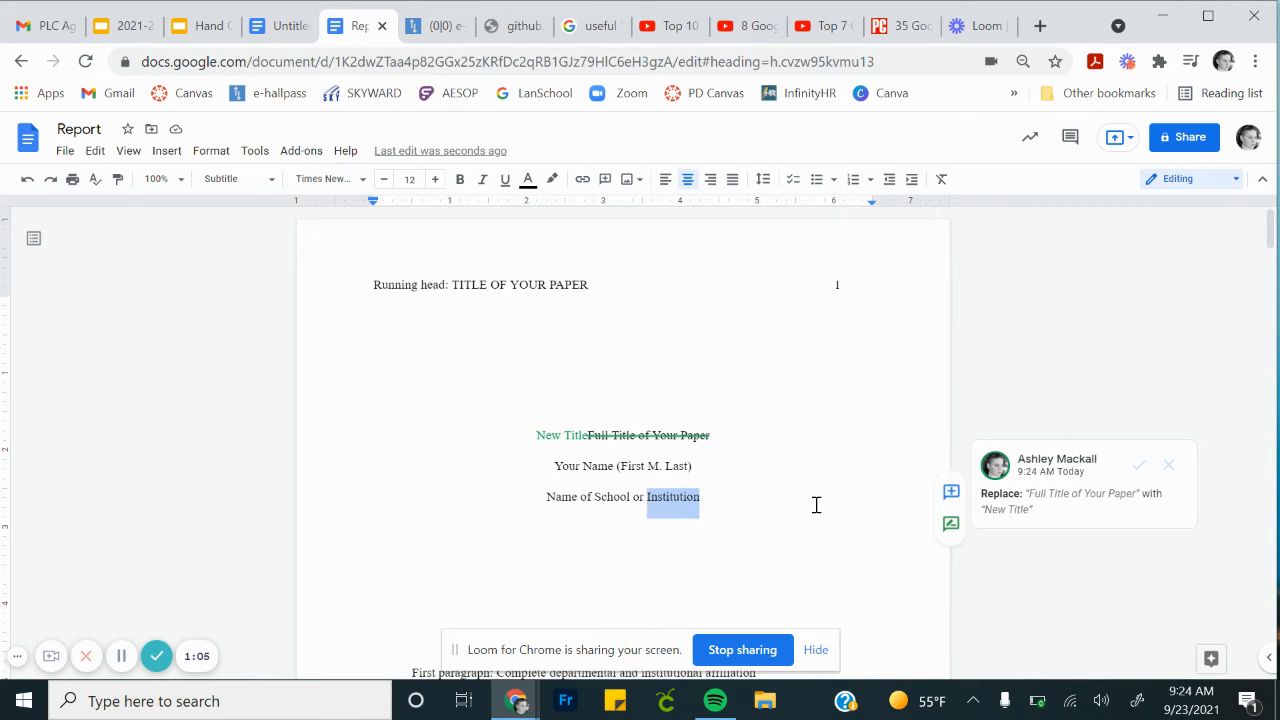
{"action": "left_click", "coordinate": [952, 491]}
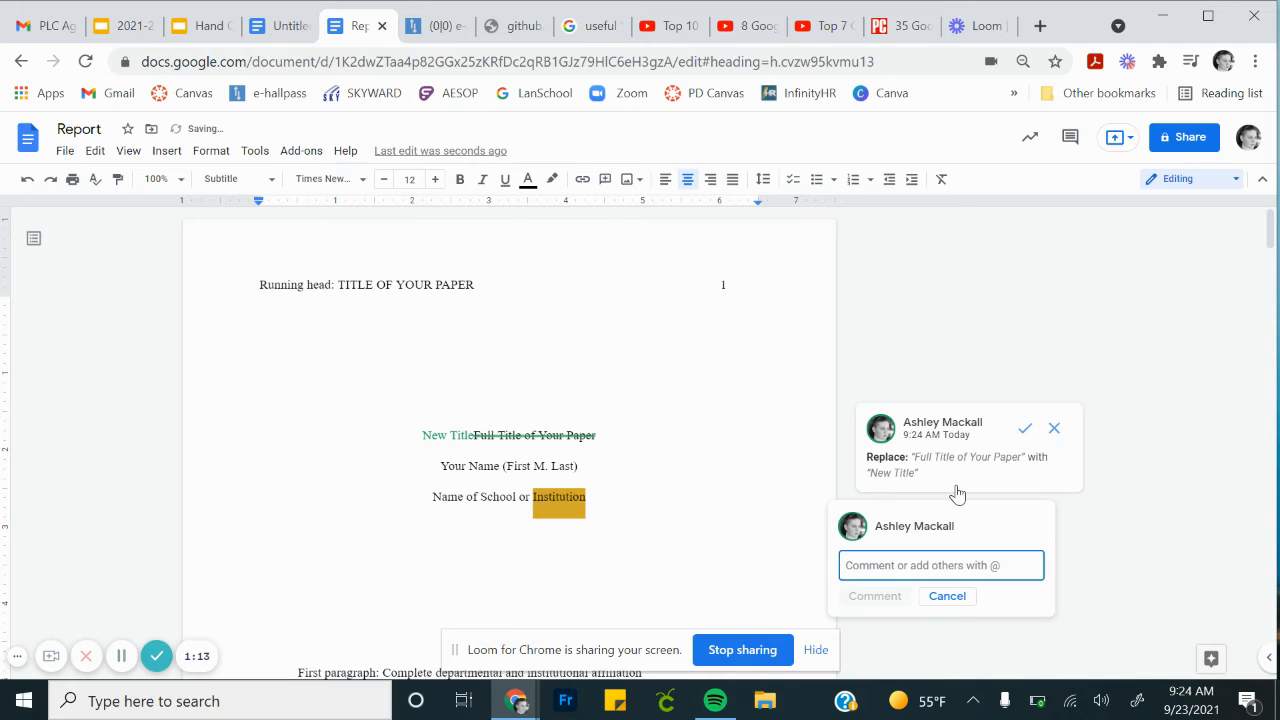
{"action": "type", "text": "IS this the"}
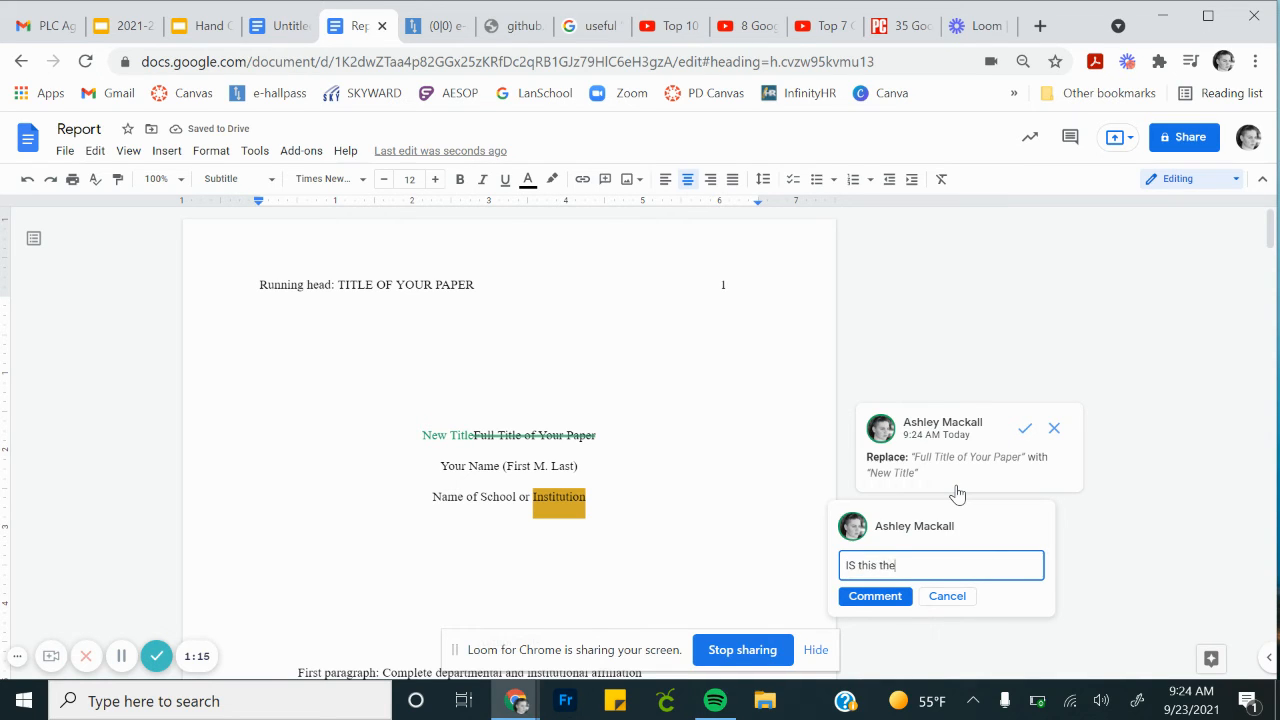
{"action": "type", "text": " correct school"}
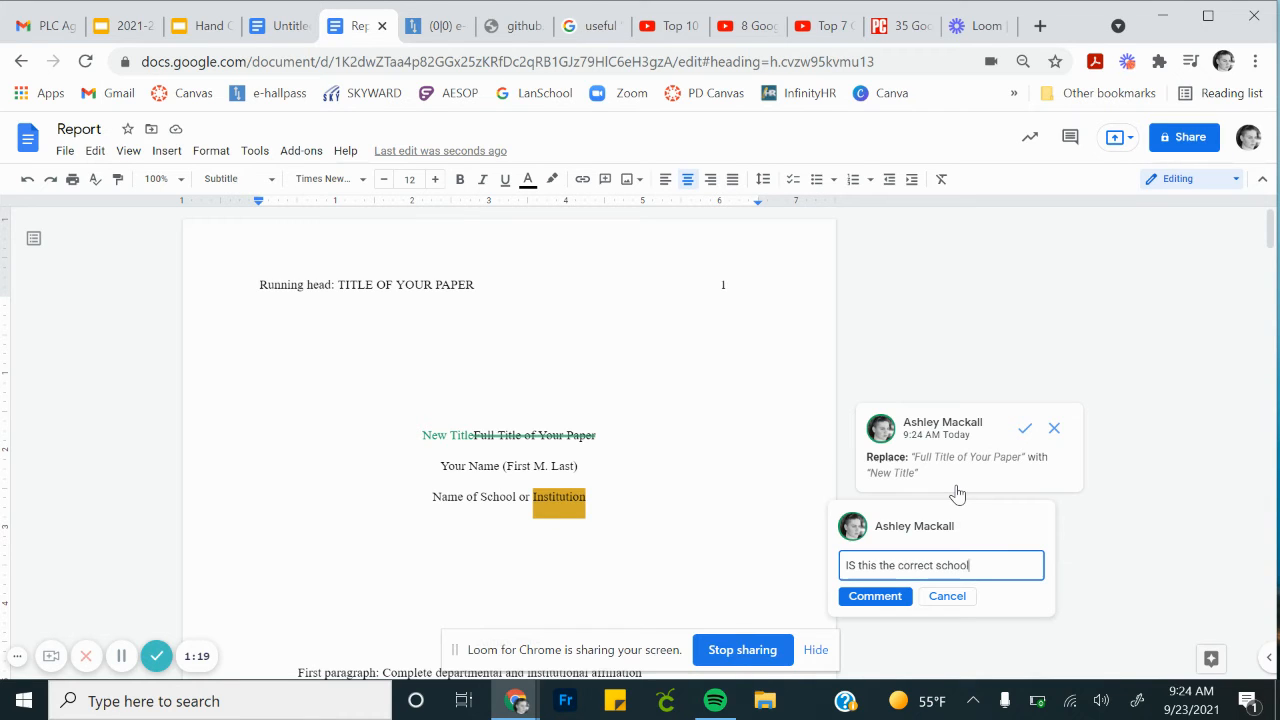
{"action": "type", "text": "?"}
{"action": "left_click", "coordinate": [869, 598]}
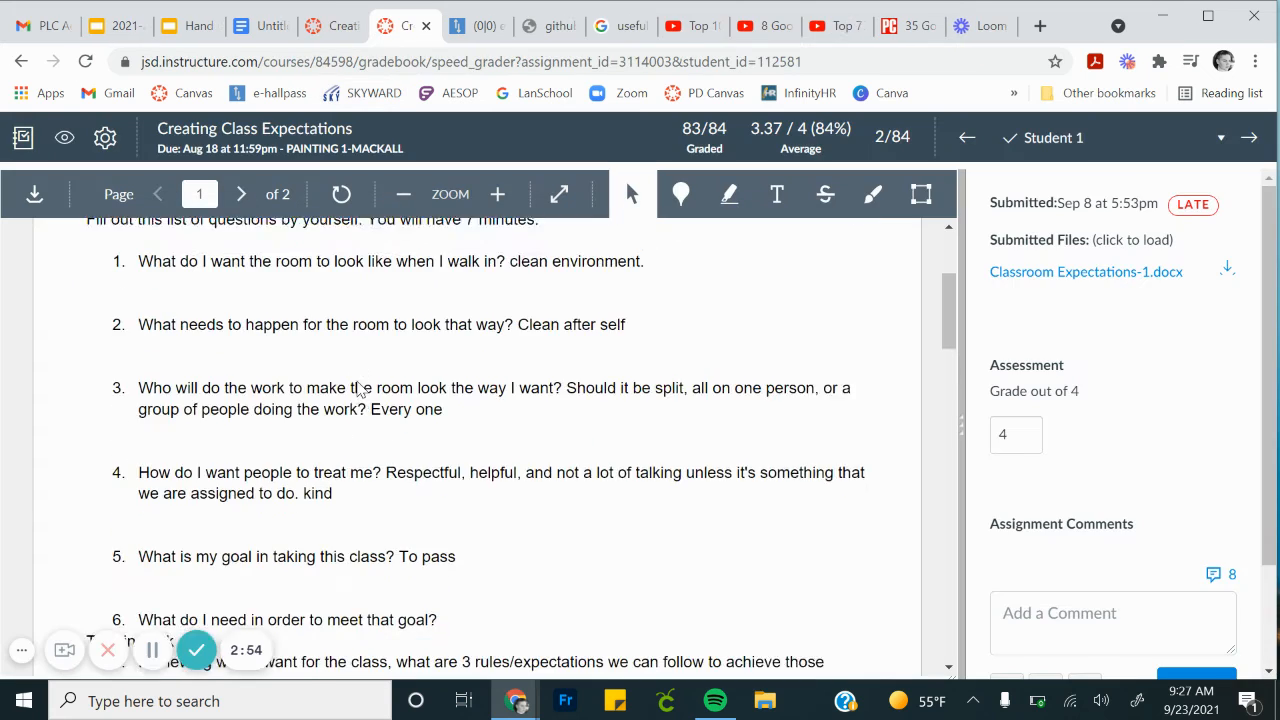
In Canvas SpeedGrader, add the text annotation "Please fix this" beside "You will have 7 minutes." on the Creating Class Expectations submission.
{"action": "scroll", "coordinate": [361, 390], "scroll_direction": "down", "scroll_amount": 4}
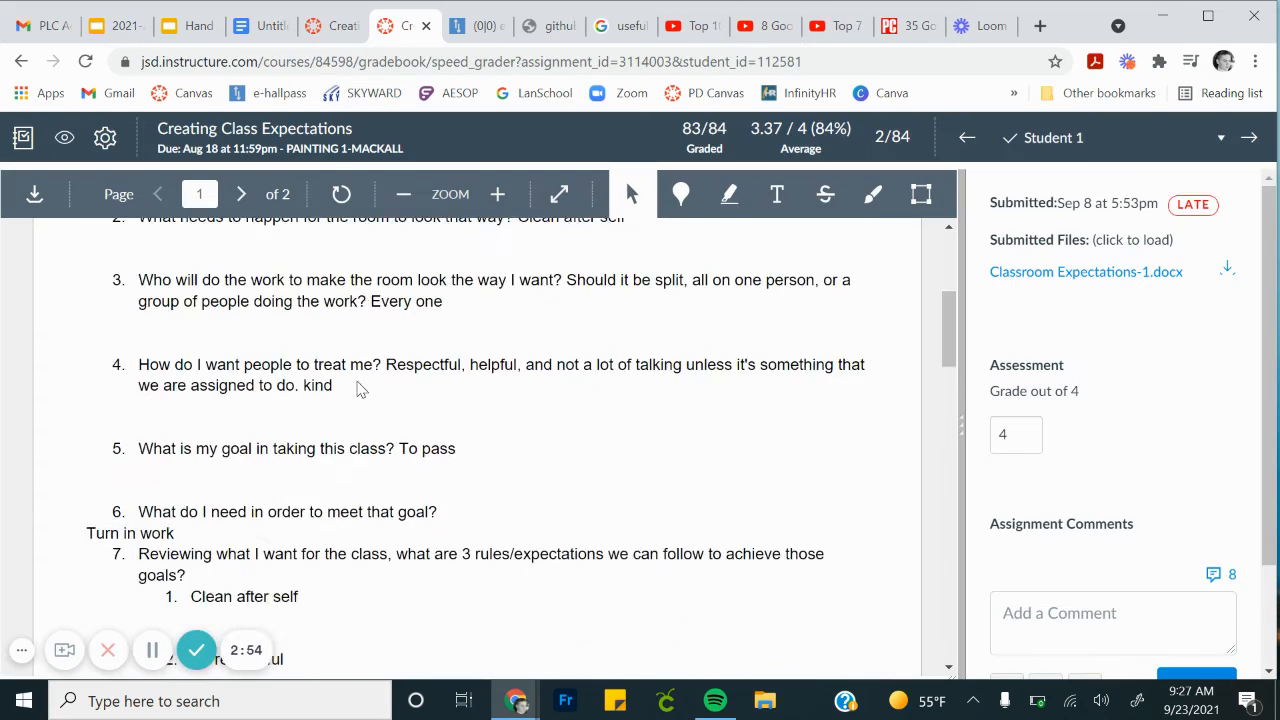
{"action": "scroll", "coordinate": [361, 390], "scroll_direction": "up", "scroll_amount": 2}
{"action": "scroll", "coordinate": [361, 390], "scroll_direction": "up", "scroll_amount": 5}
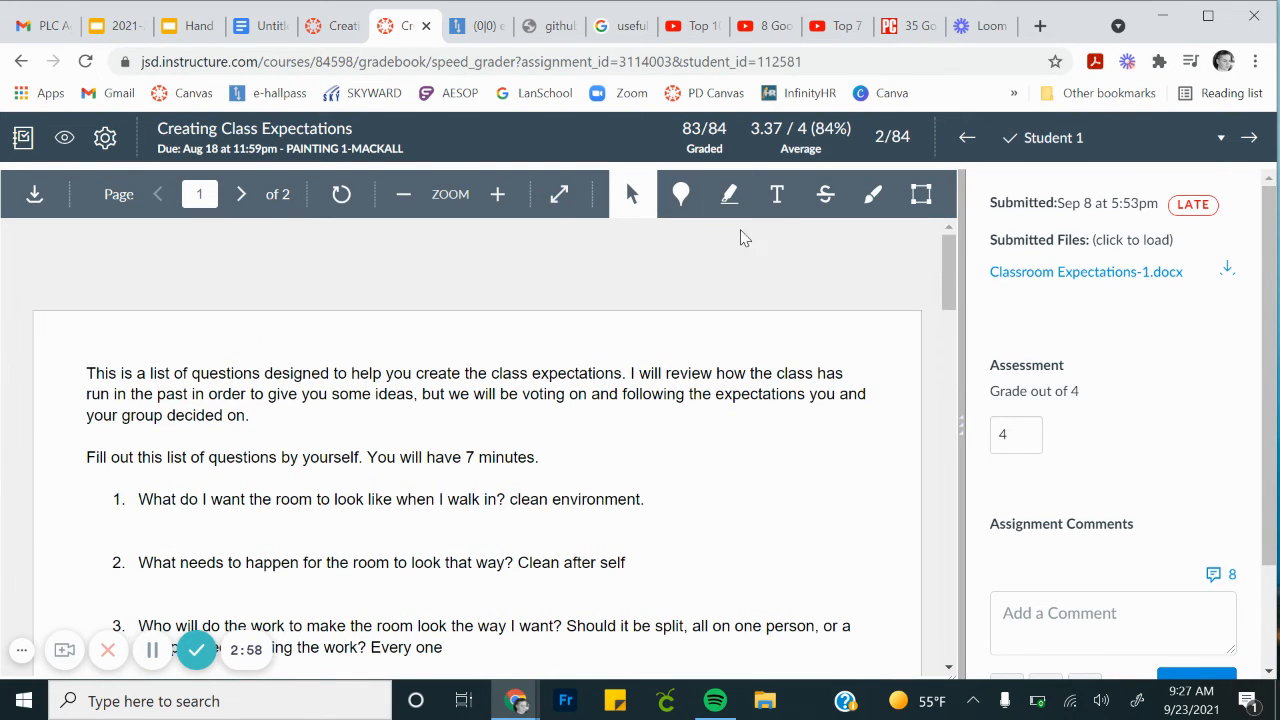
{"action": "left_click", "coordinate": [779, 202]}
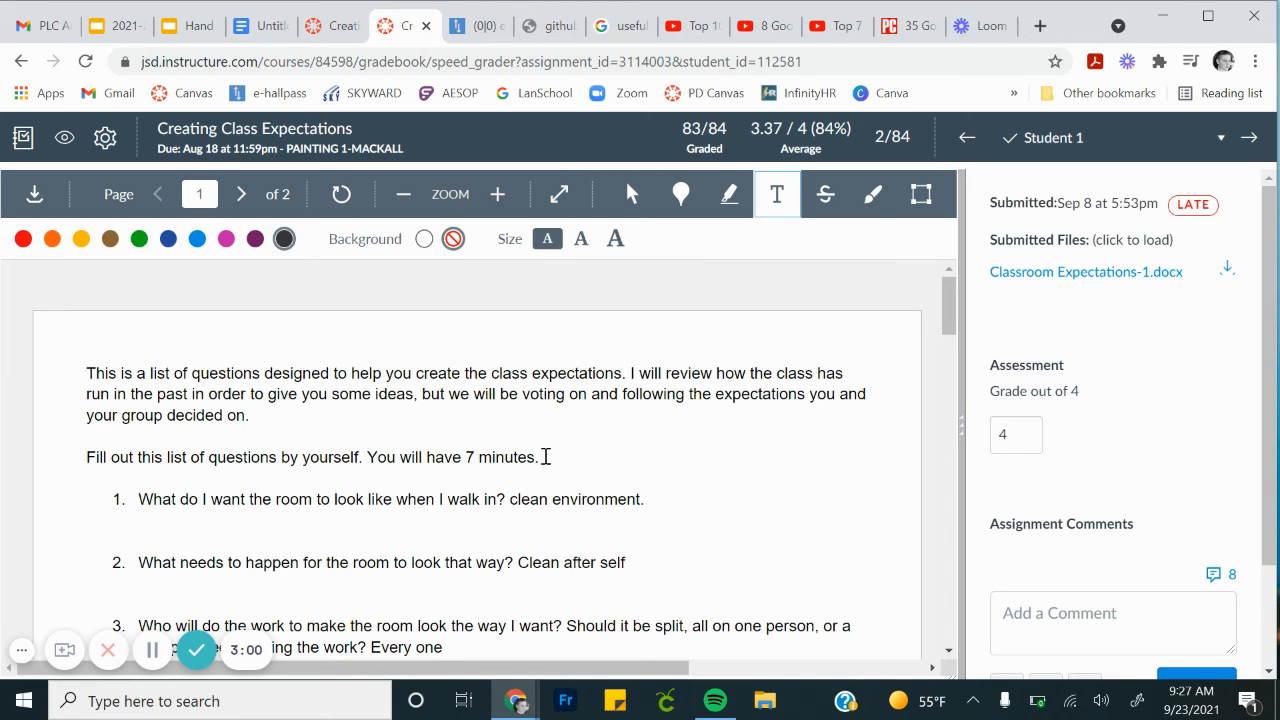
{"action": "left_click", "coordinate": [545, 459]}
{"action": "type", "text": "Plea"}
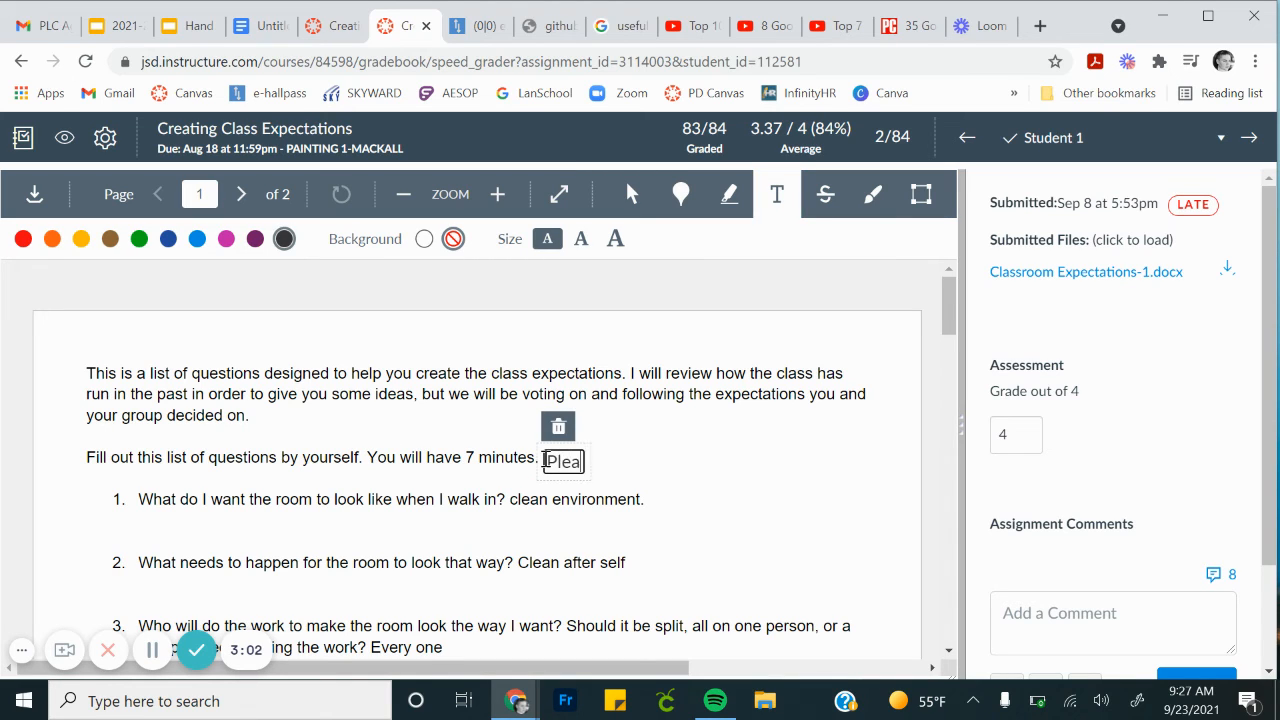
{"action": "type", "text": "se fix this"}
Recolour the "Please fix this" annotation light blue and set it to the largest text size.
{"action": "key", "text": "ctrl+a"}
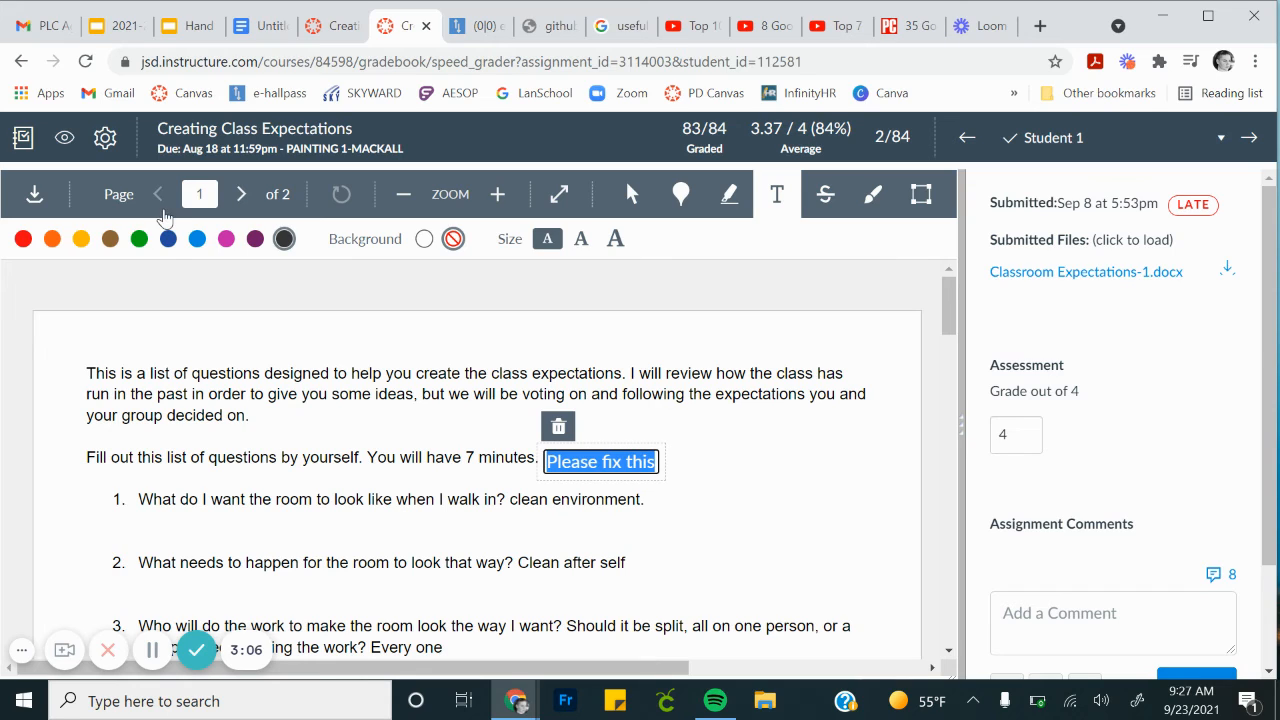
{"action": "left_click", "coordinate": [199, 242]}
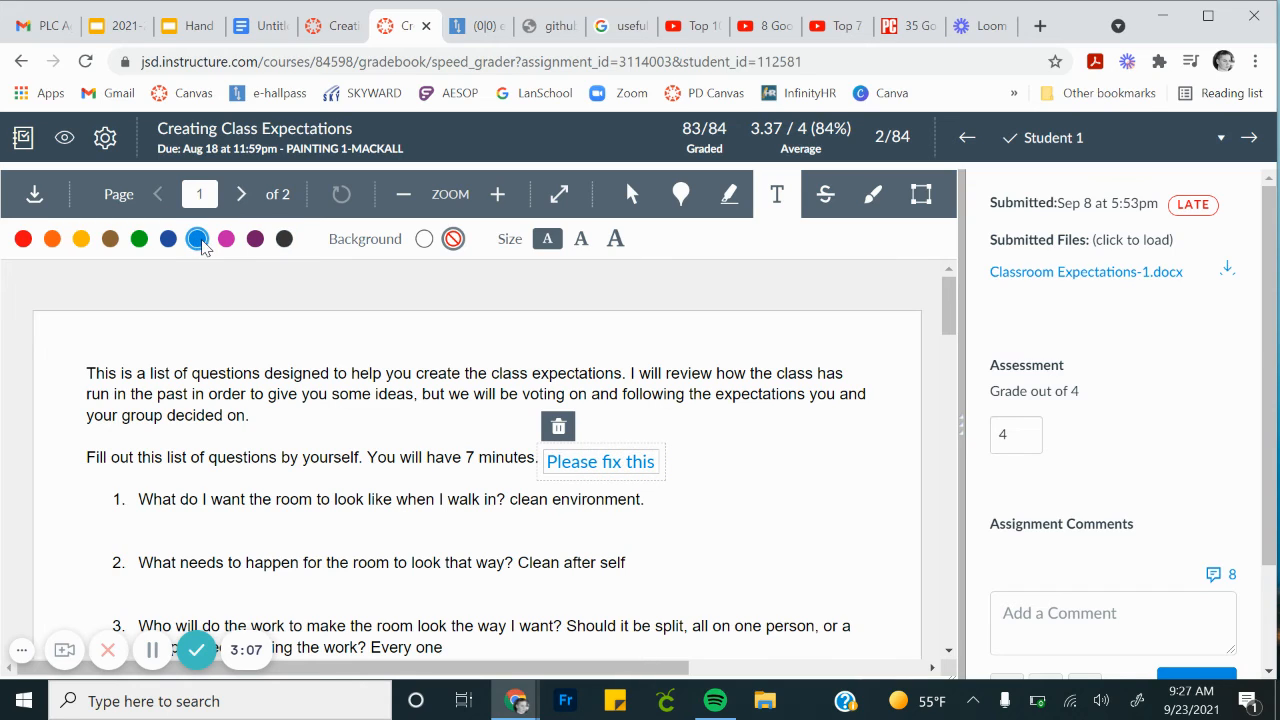
{"action": "left_click", "coordinate": [617, 240]}
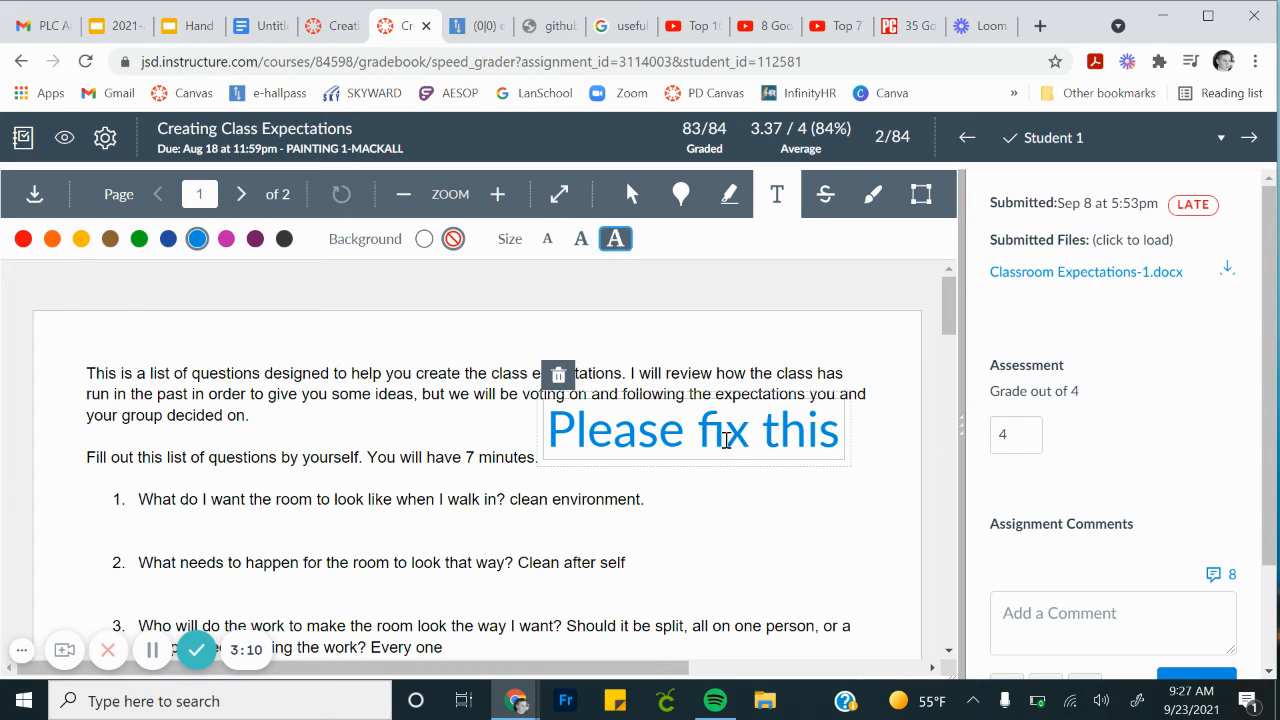
{"action": "left_click", "coordinate": [780, 518]}
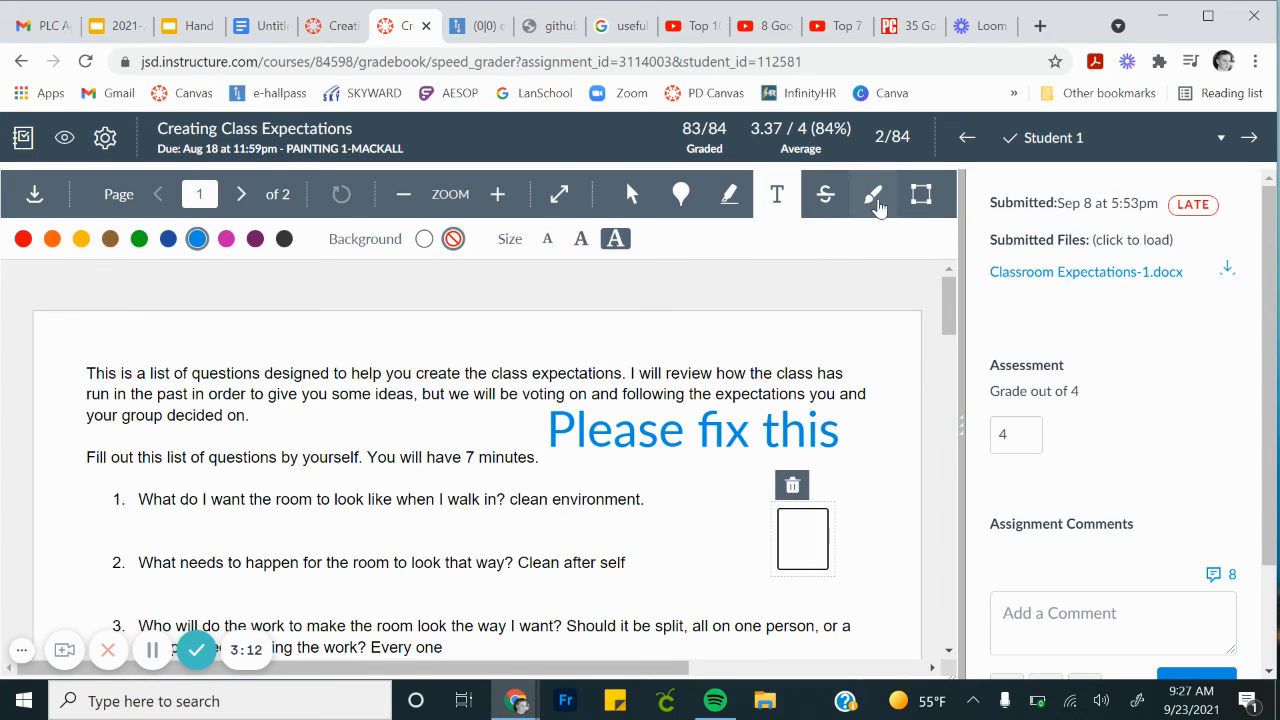
Draw a thick magenta freehand arrow from the "Please fix this" annotation towards "7 minutes" and accept the drawing.
{"action": "left_click", "coordinate": [872, 194]}
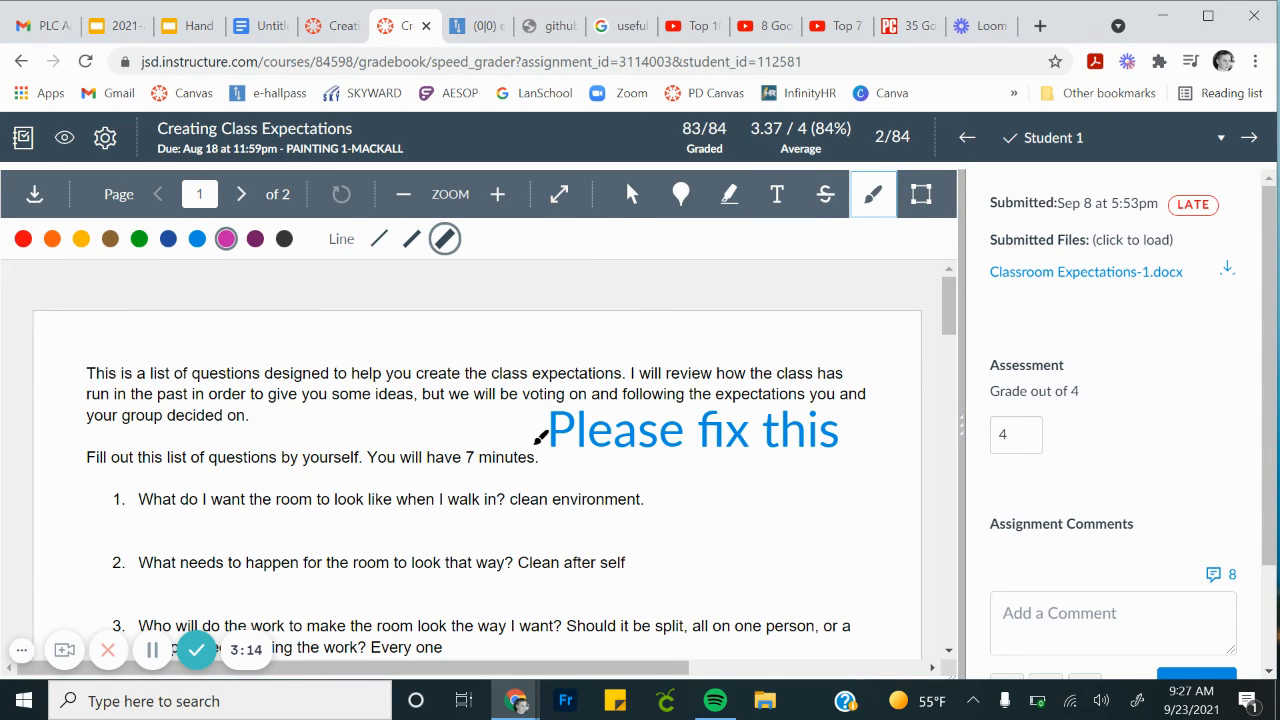
{"action": "mouse_move", "coordinate": [537, 438]}
{"action": "left_mouse_down"}
{"action": "mouse_move", "coordinate": [500, 450]}
{"action": "mouse_move", "coordinate": [522, 464]}
{"action": "left_mouse_up"}
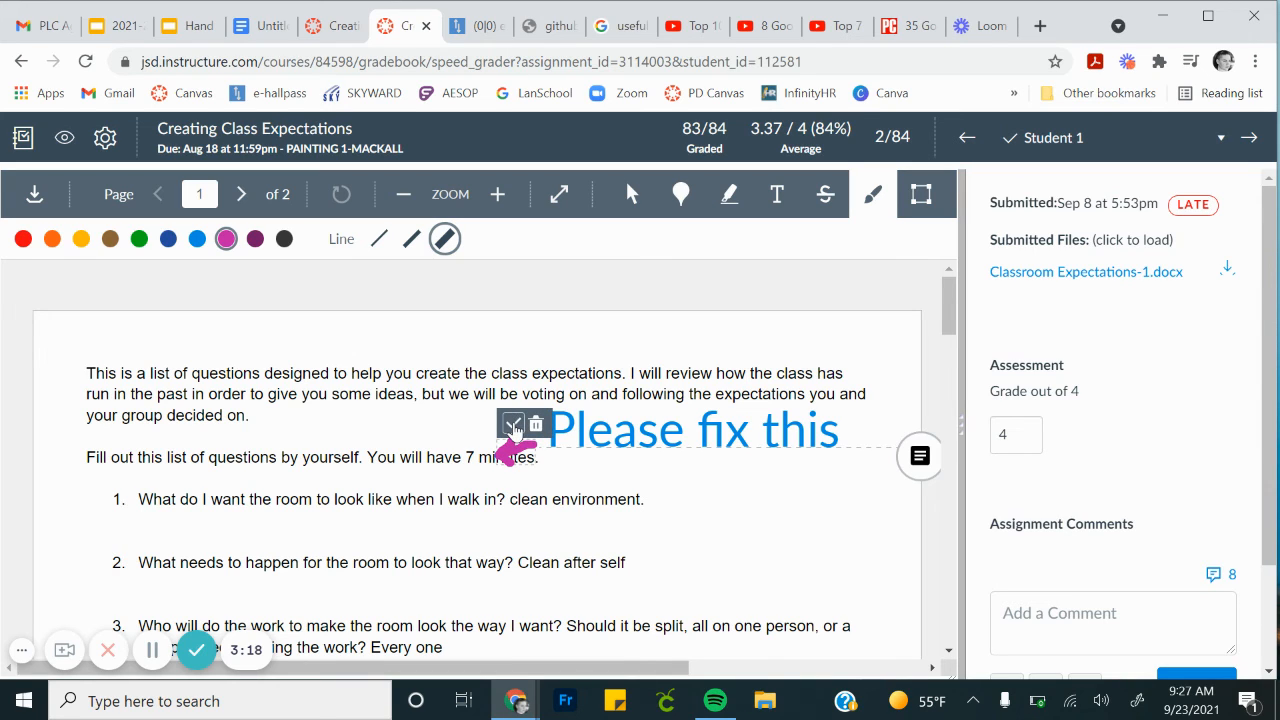
{"action": "left_click", "coordinate": [513, 425]}
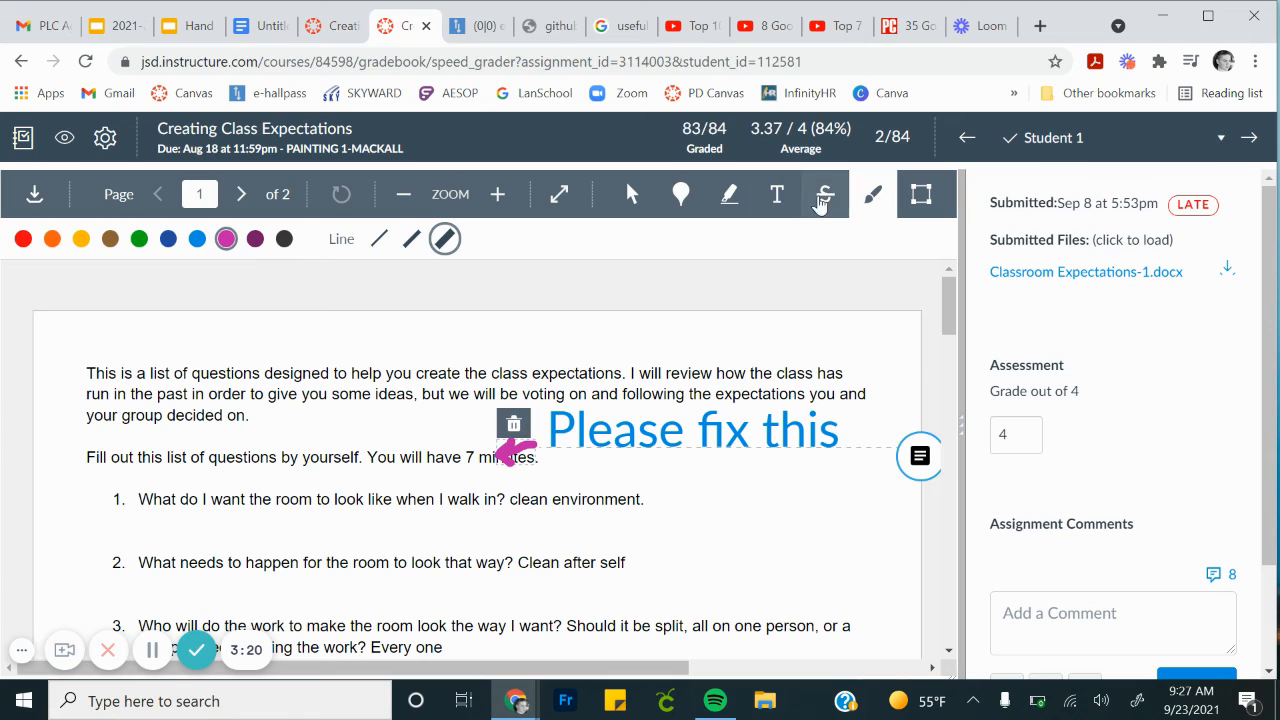
Place a blue point annotation over the word "You" in the "You will have 7 minutes" sentence.
{"action": "left_click", "coordinate": [729, 194]}
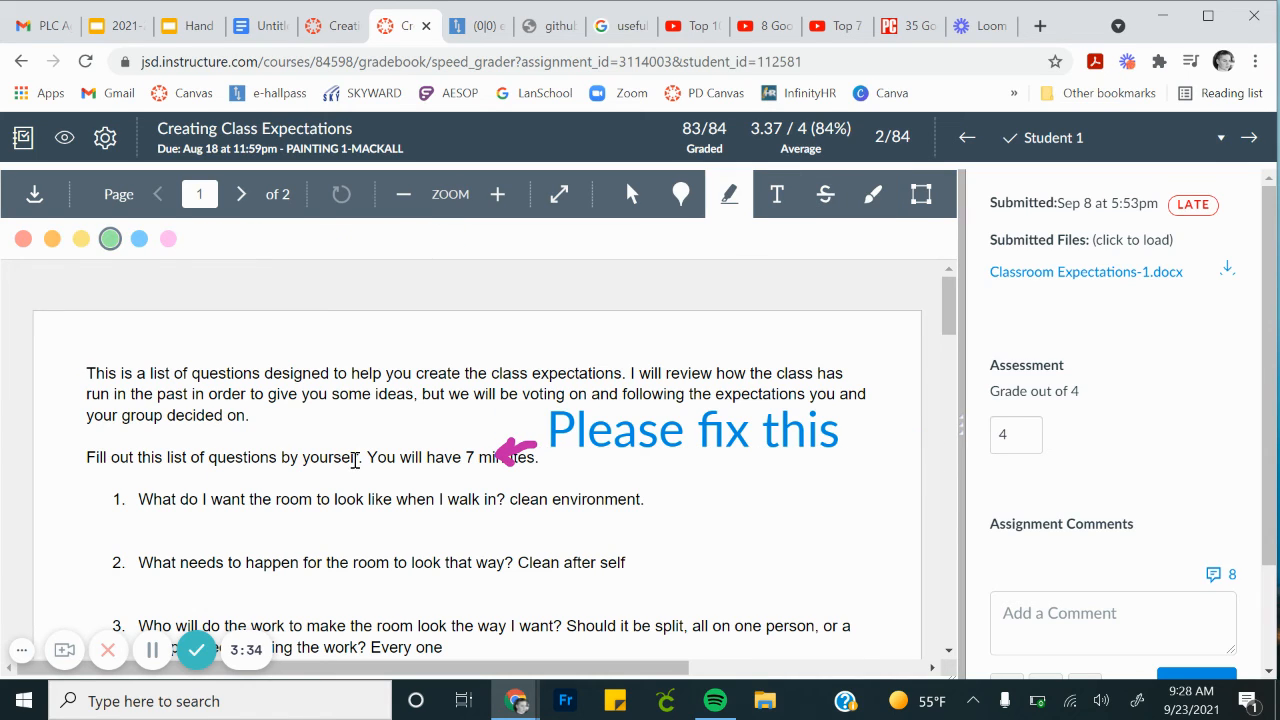
{"action": "left_click", "coordinate": [680, 194]}
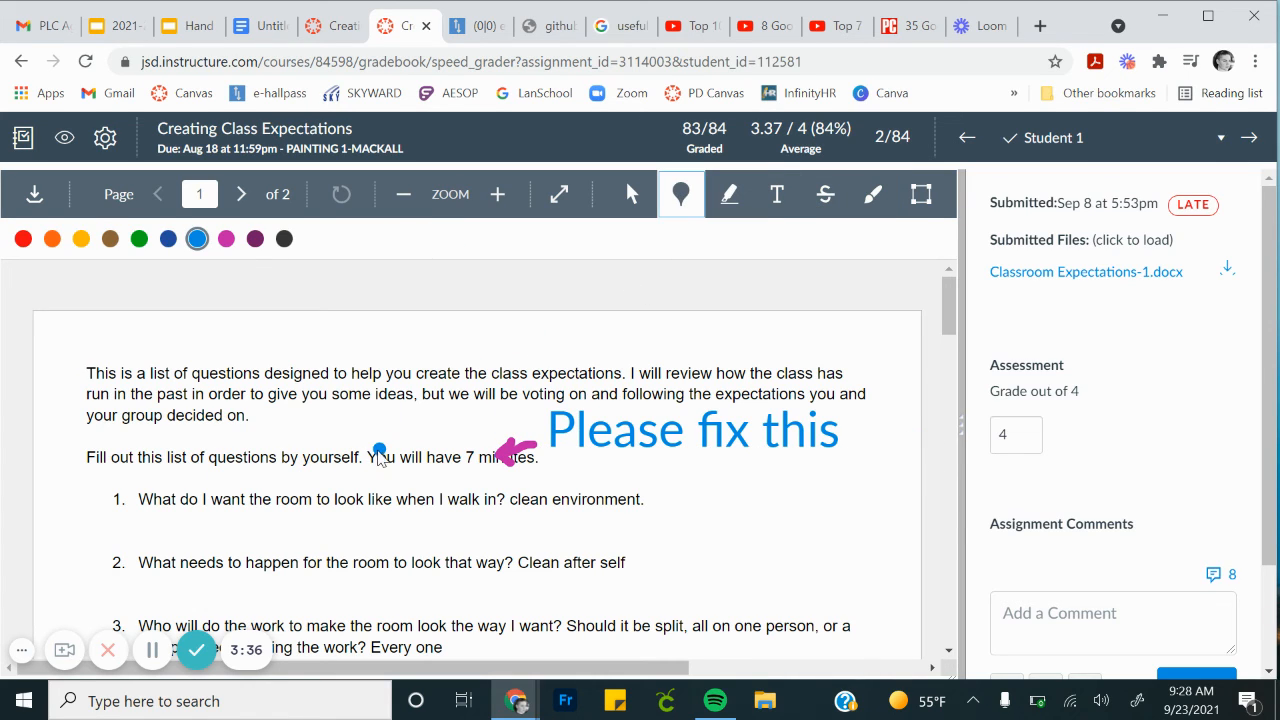
{"action": "left_click", "coordinate": [379, 450]}
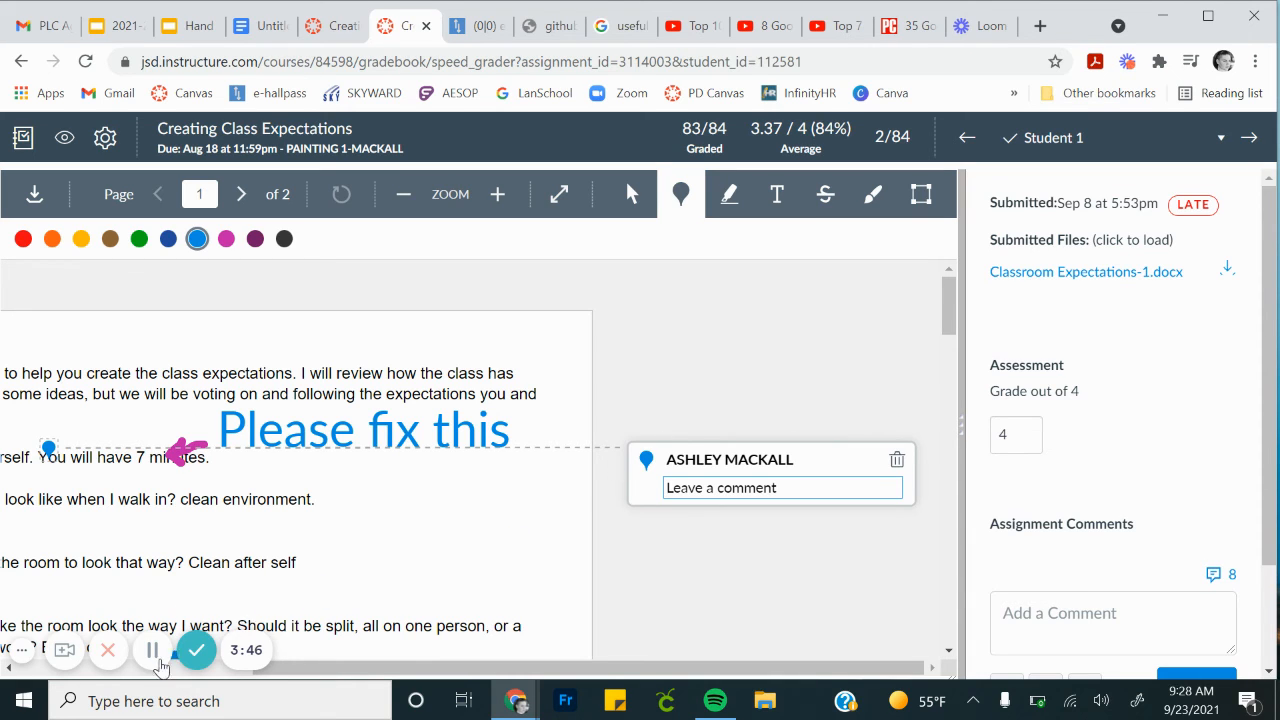
{"action": "left_click", "coordinate": [143, 667]}
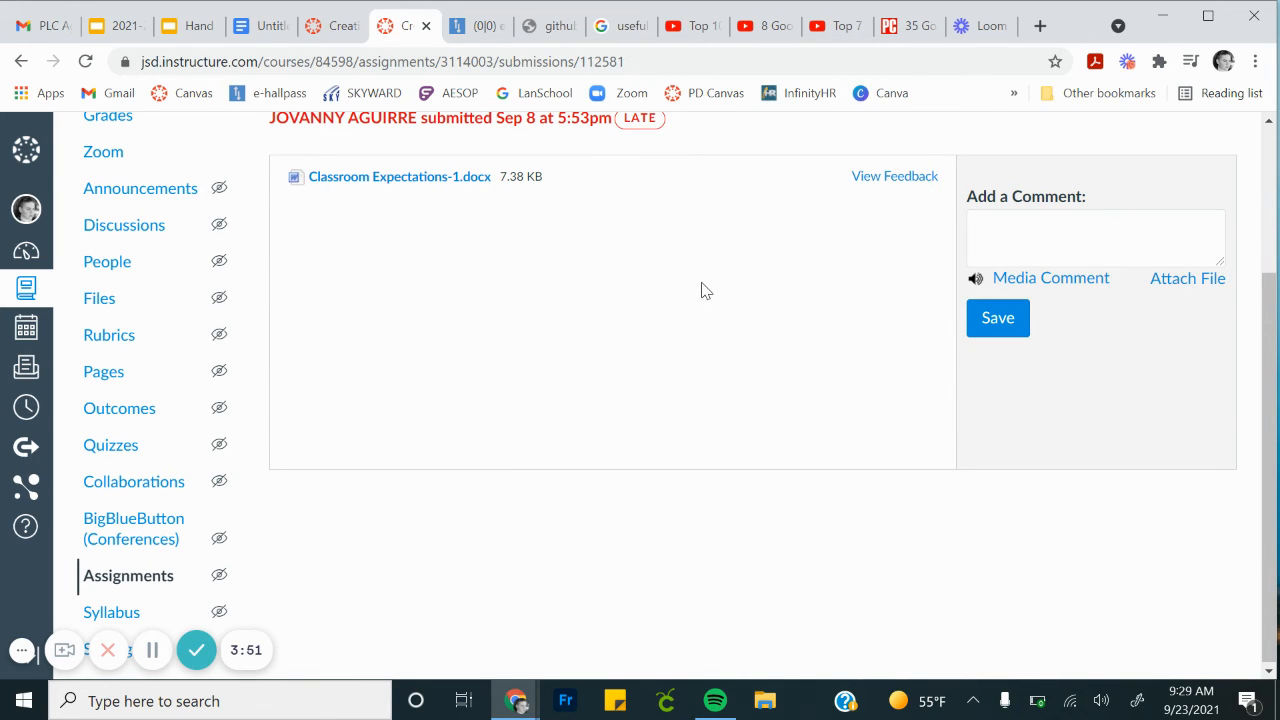
View the feedback on Classroom Expectations-1.docx from the submission page in full screen and look through the annotated document.
{"action": "left_click", "coordinate": [879, 177]}
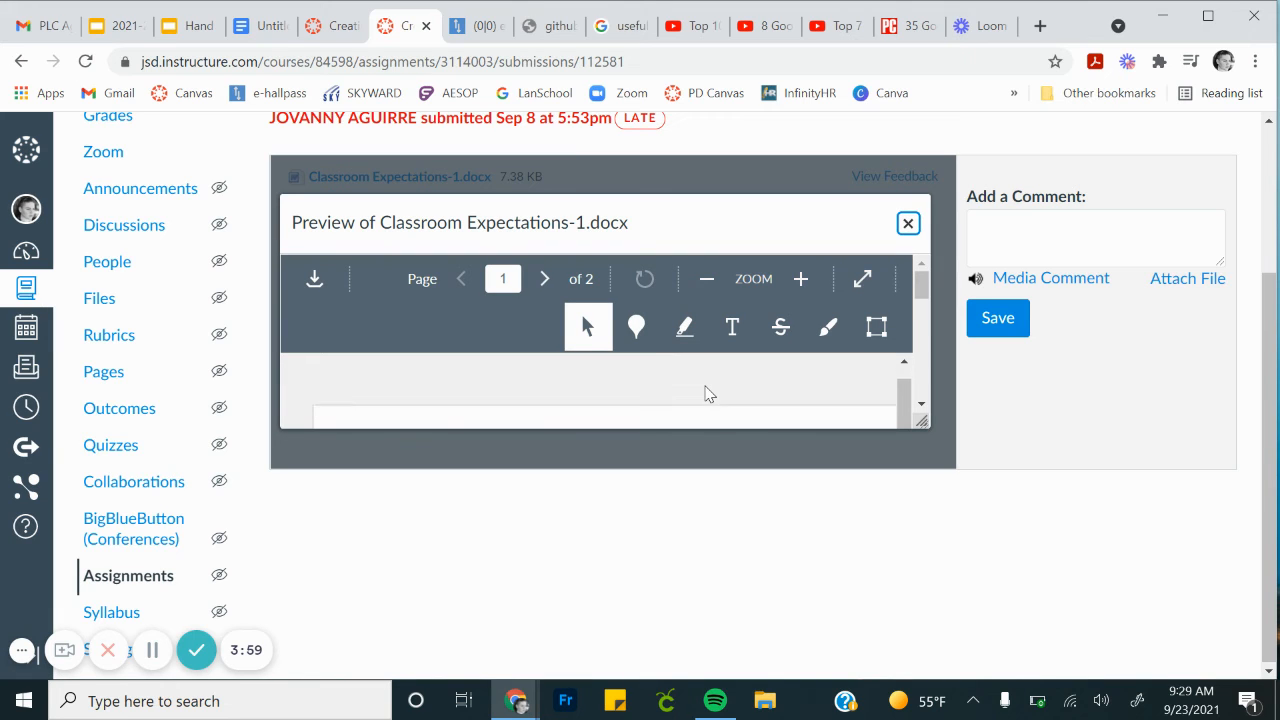
{"action": "scroll", "coordinate": [705, 393], "scroll_direction": "down", "scroll_amount": 2}
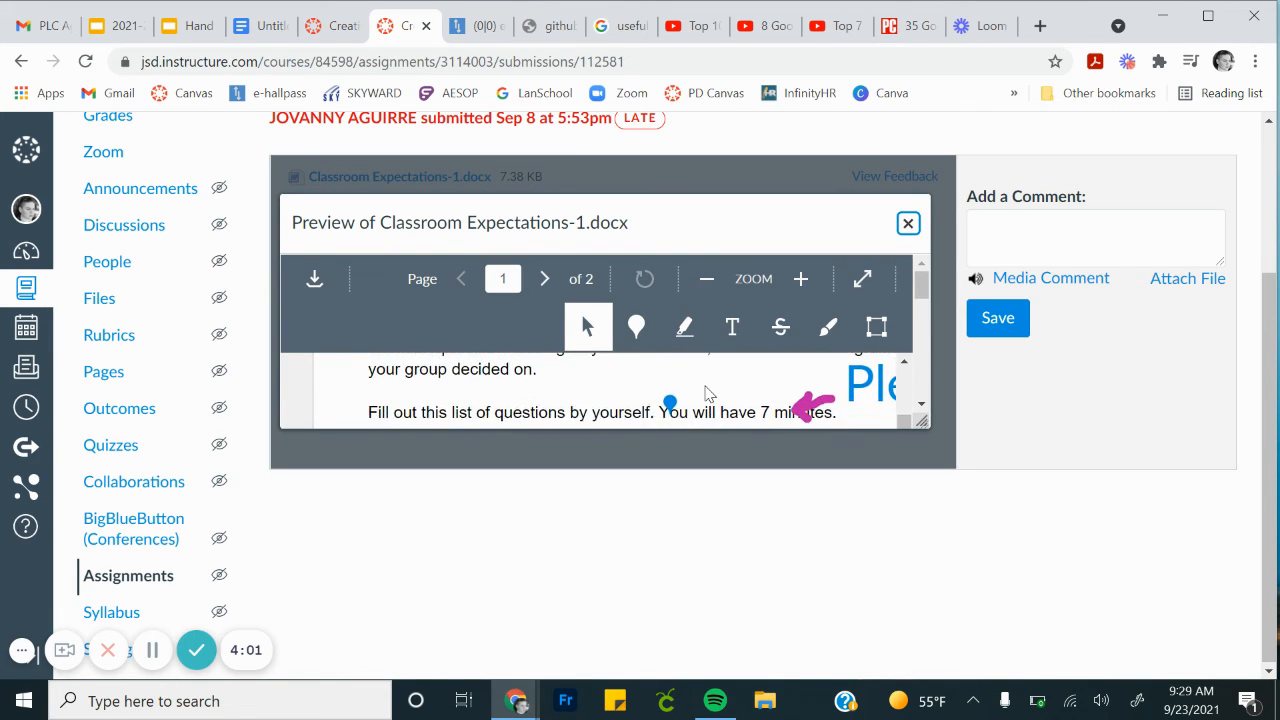
{"action": "scroll", "coordinate": [705, 393], "scroll_direction": "right", "scroll_amount": 3}
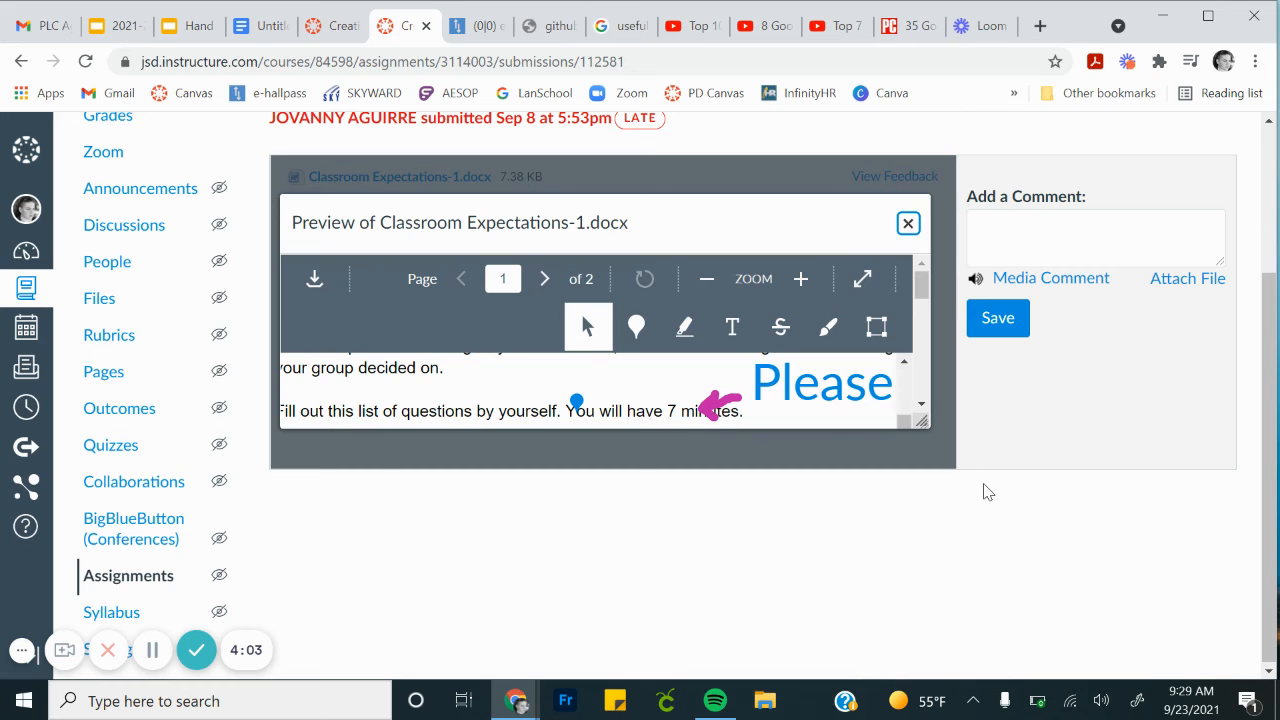
{"action": "left_click", "coordinate": [866, 278]}
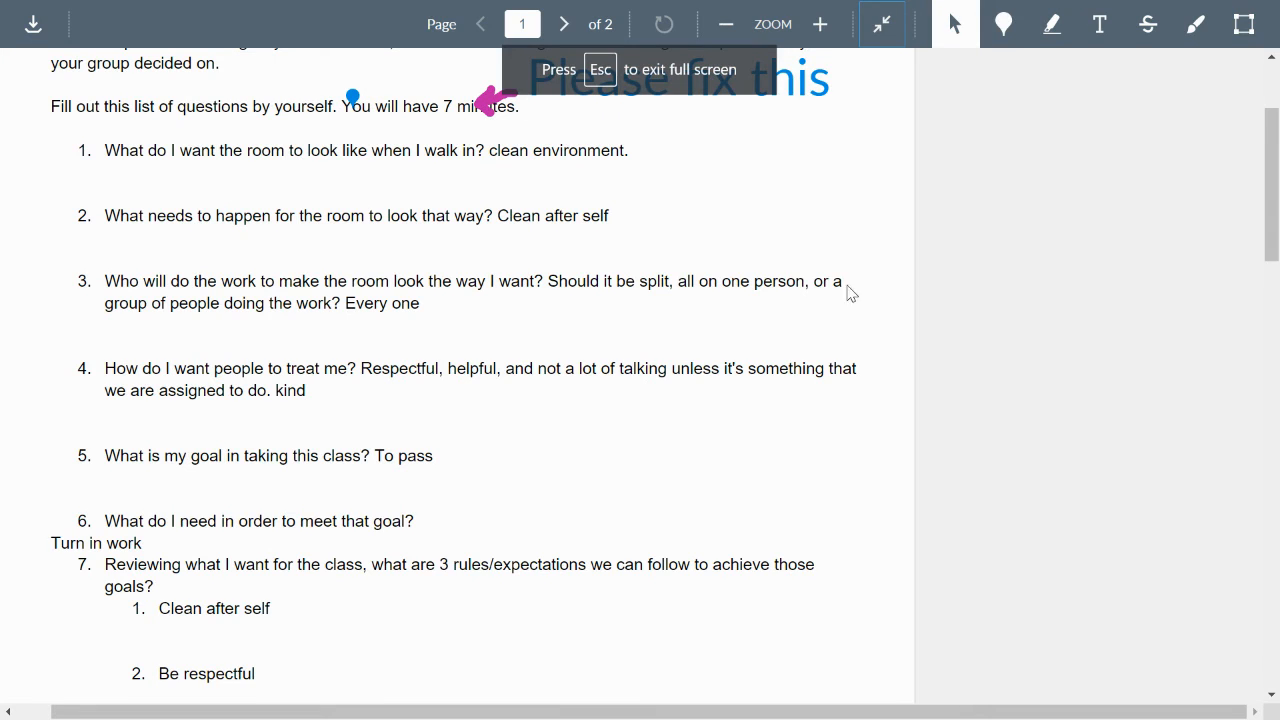
{"action": "scroll", "coordinate": [647, 387], "scroll_direction": "up", "scroll_amount": 2}
{"action": "scroll", "coordinate": [647, 387], "scroll_direction": "down", "scroll_amount": 6}
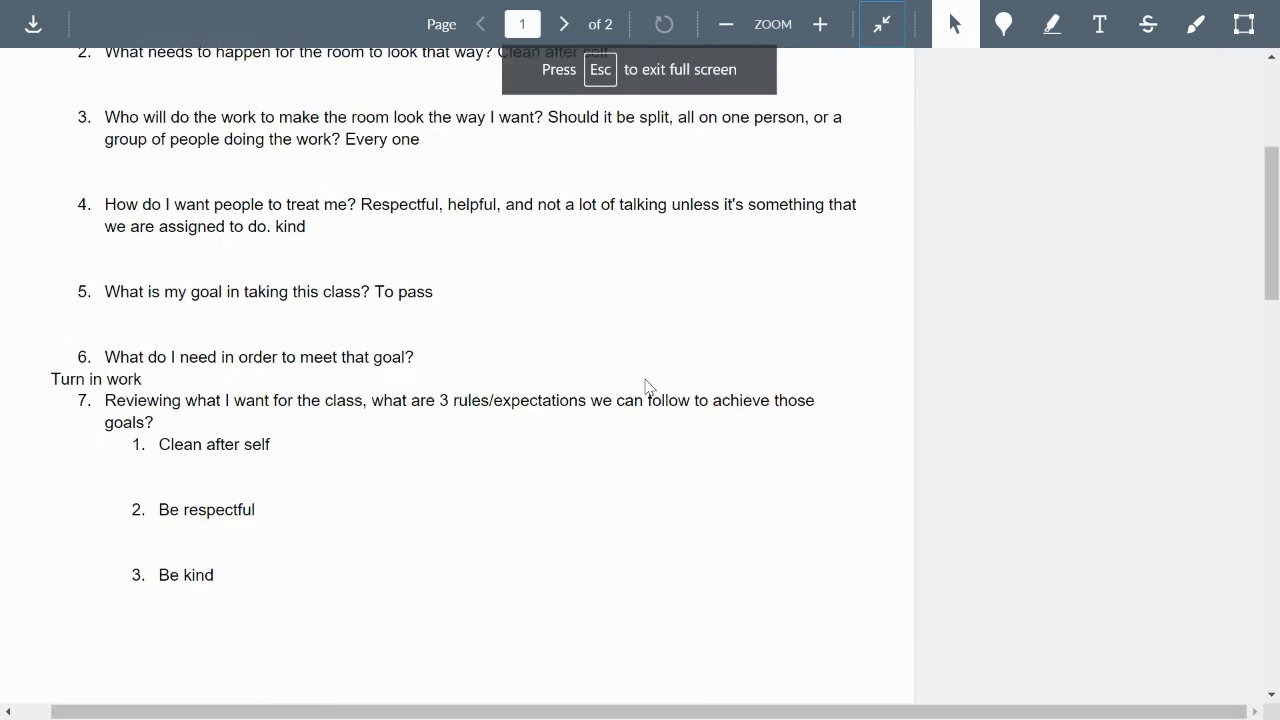
{"action": "scroll", "coordinate": [647, 387], "scroll_direction": "up", "scroll_amount": 4}
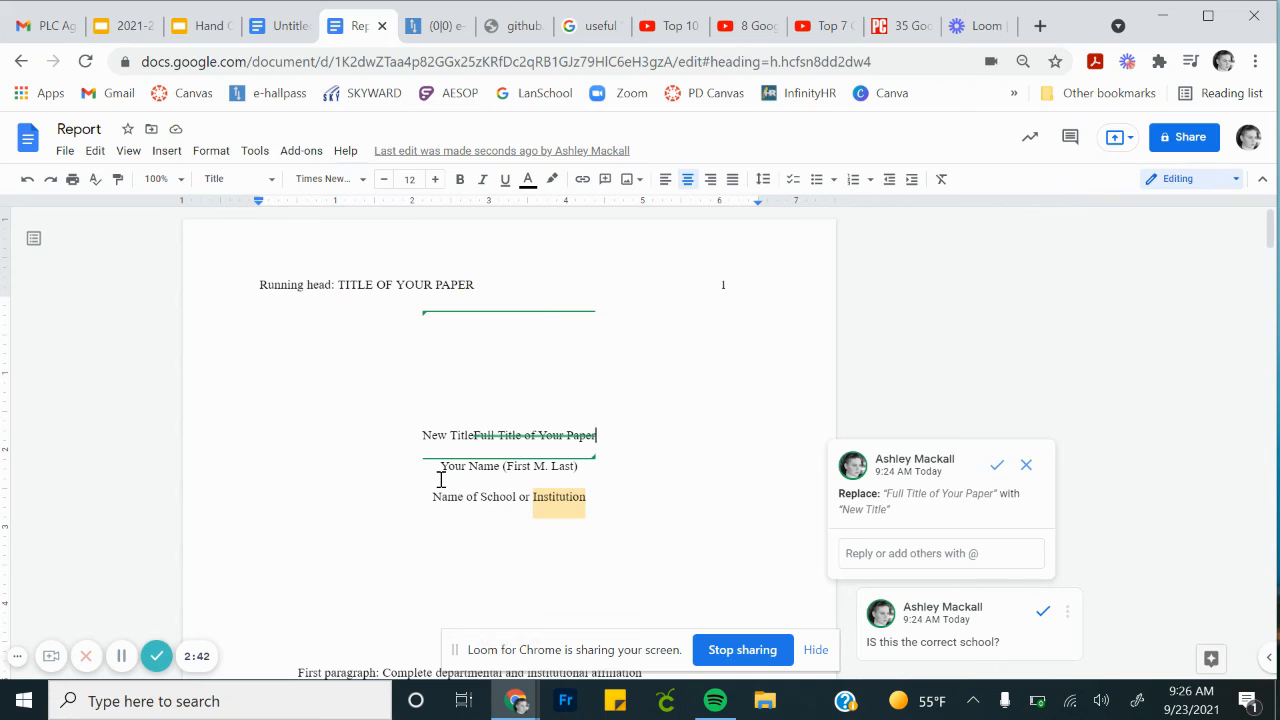
In Google Docs, add a recipient to the report's sharing settings, examine the available permission roles, and leave without sending.
{"action": "left_click", "coordinate": [121, 656]}
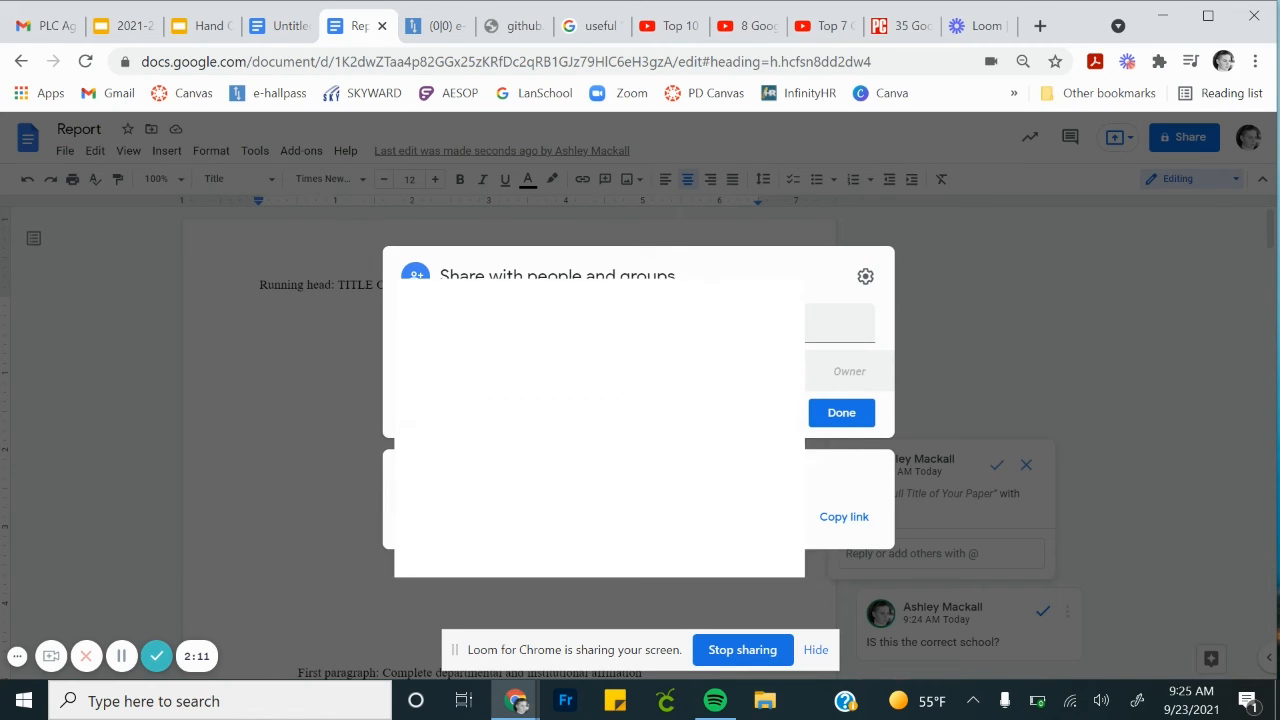
{"action": "left_click", "coordinate": [560, 370]}
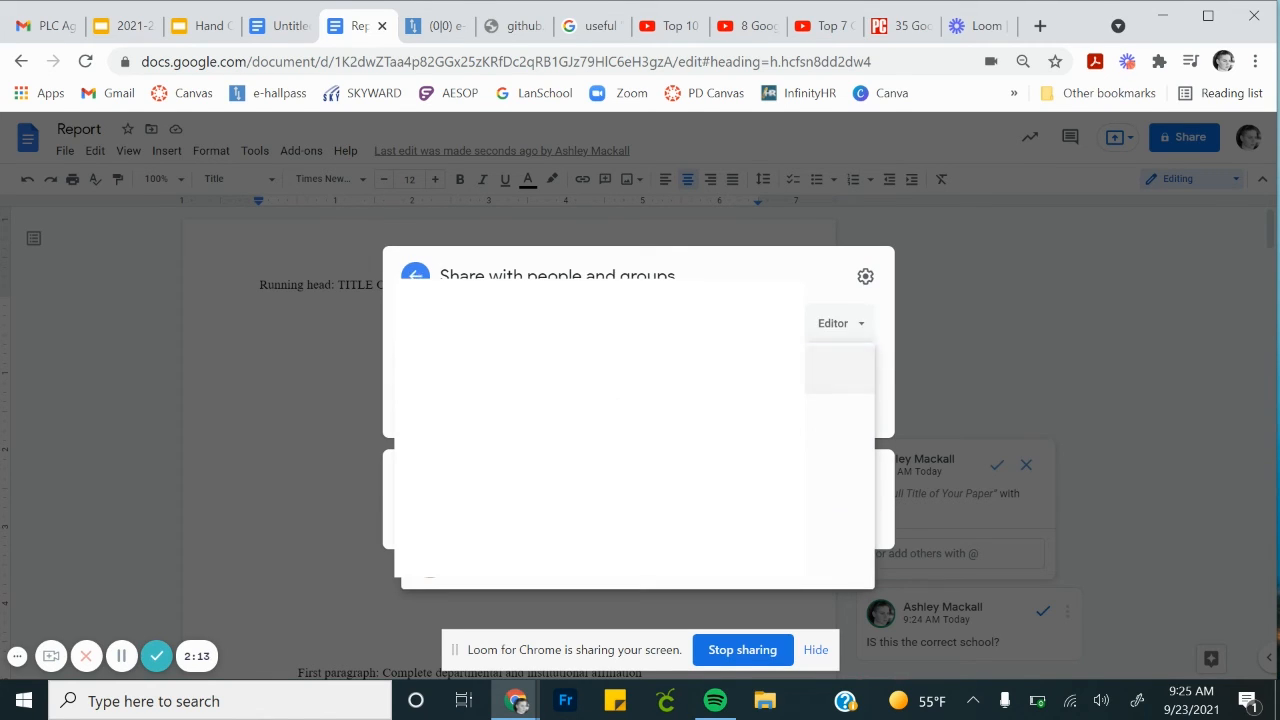
{"action": "left_click", "coordinate": [859, 310]}
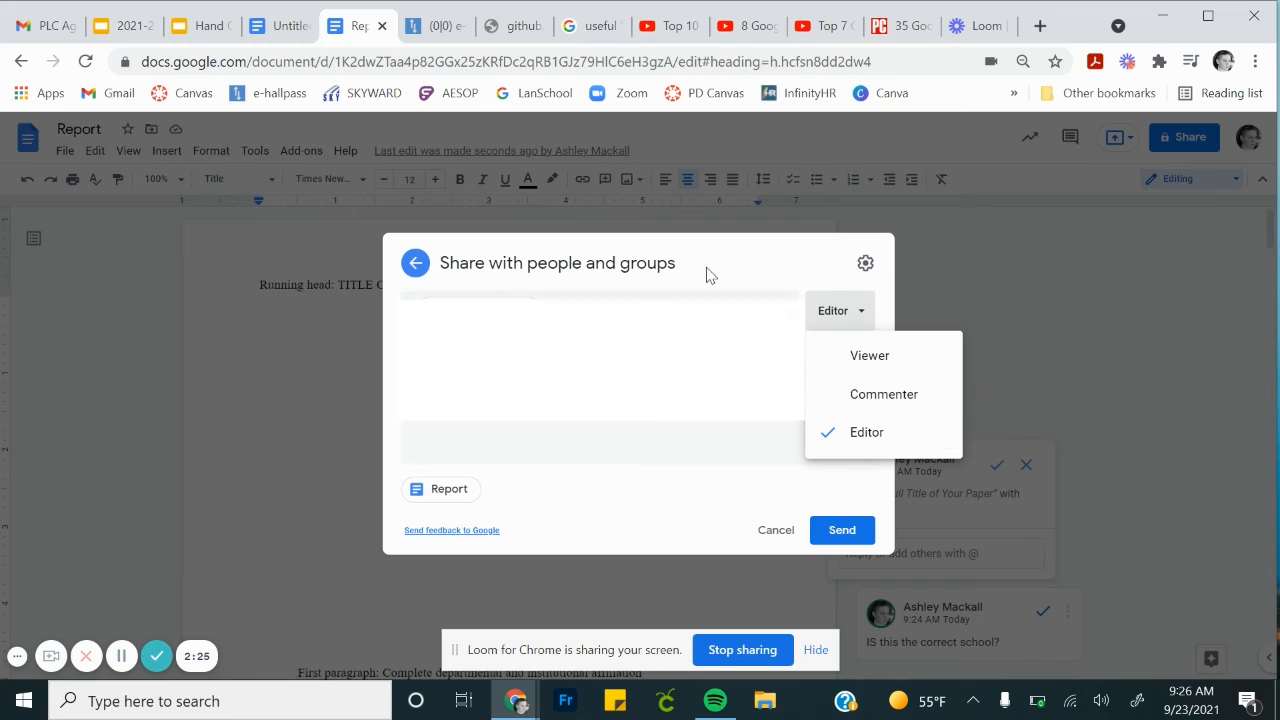
{"action": "left_click", "coordinate": [776, 531]}
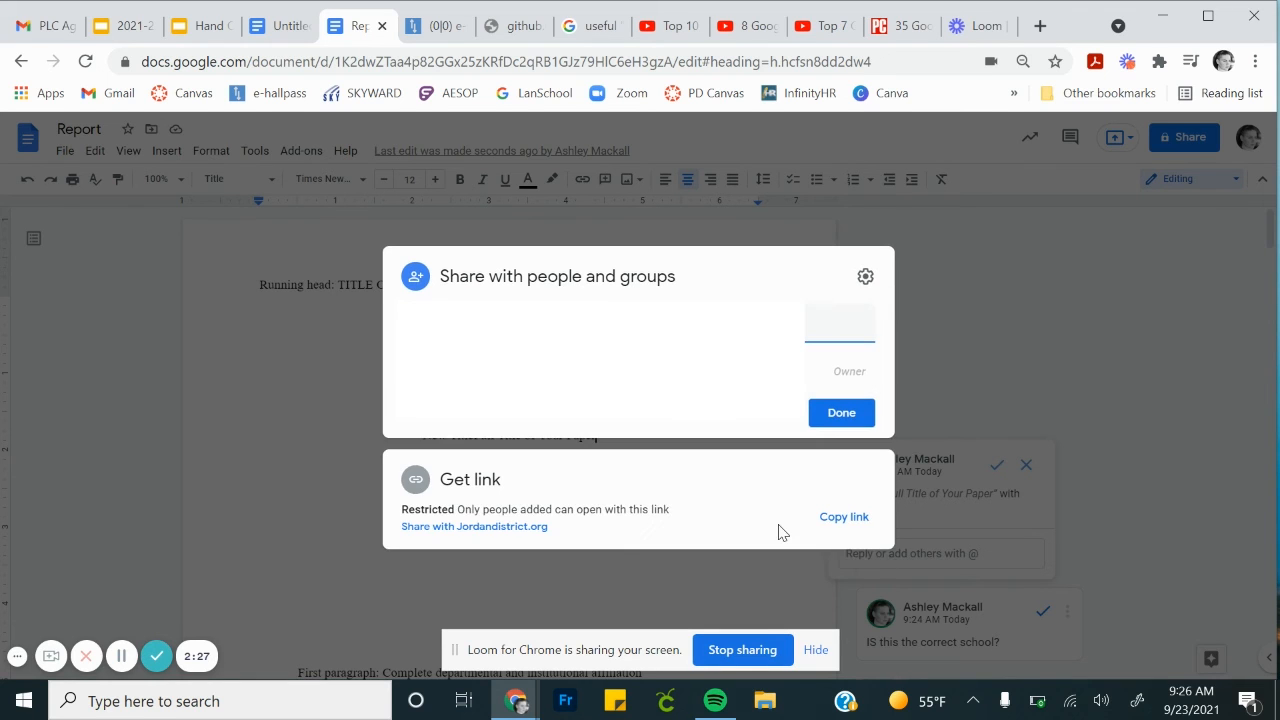
{"action": "left_click", "coordinate": [1045, 247]}
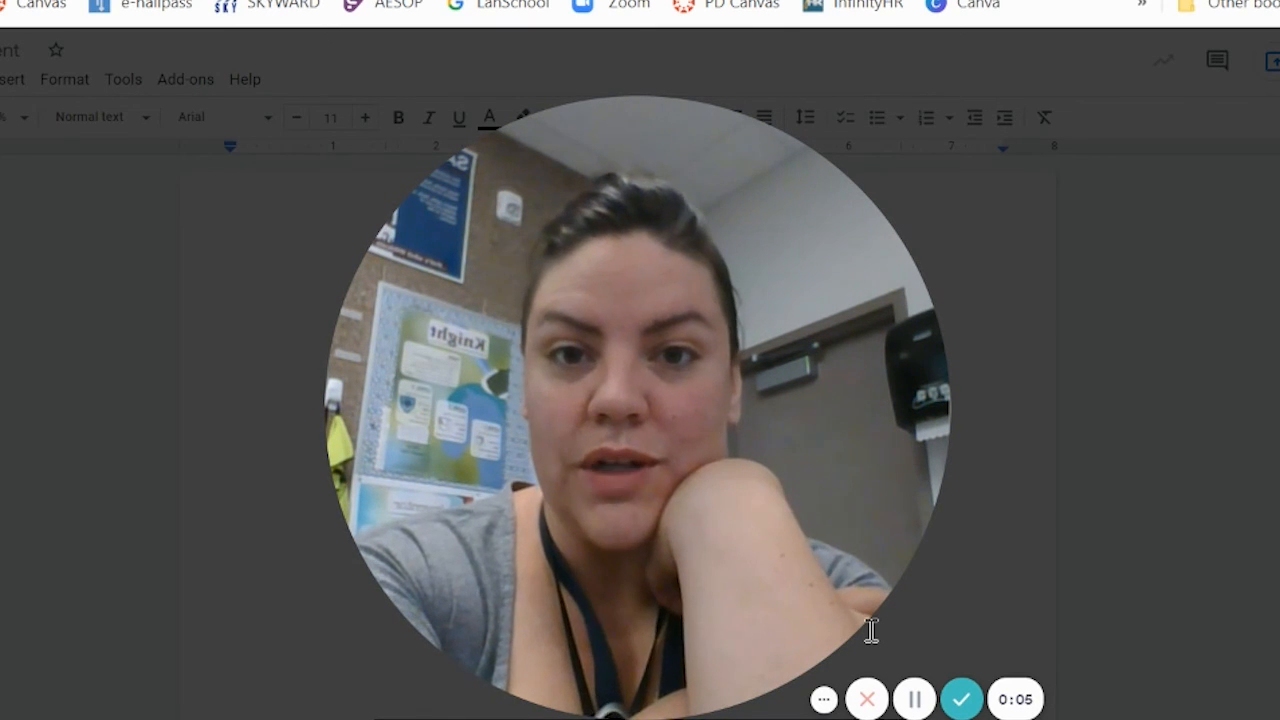
{"action": "mouse_move", "coordinate": [497, 296]}
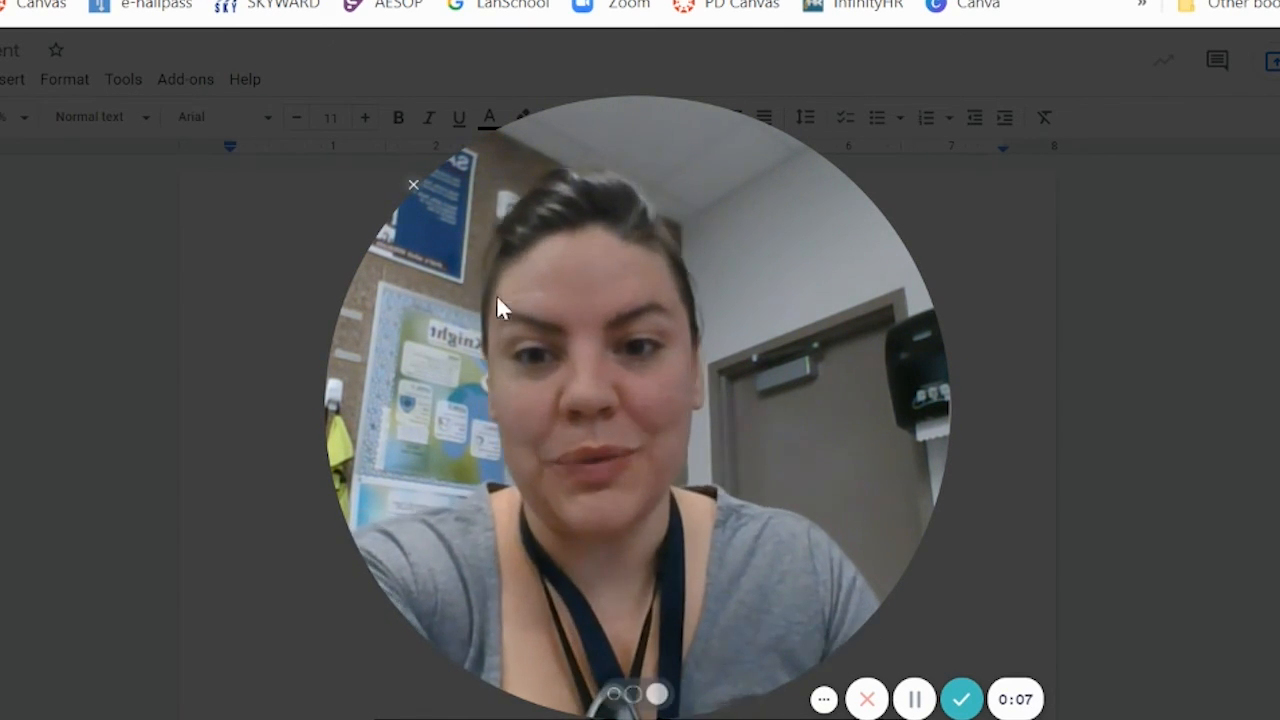
{"action": "left_click", "coordinate": [413, 186]}
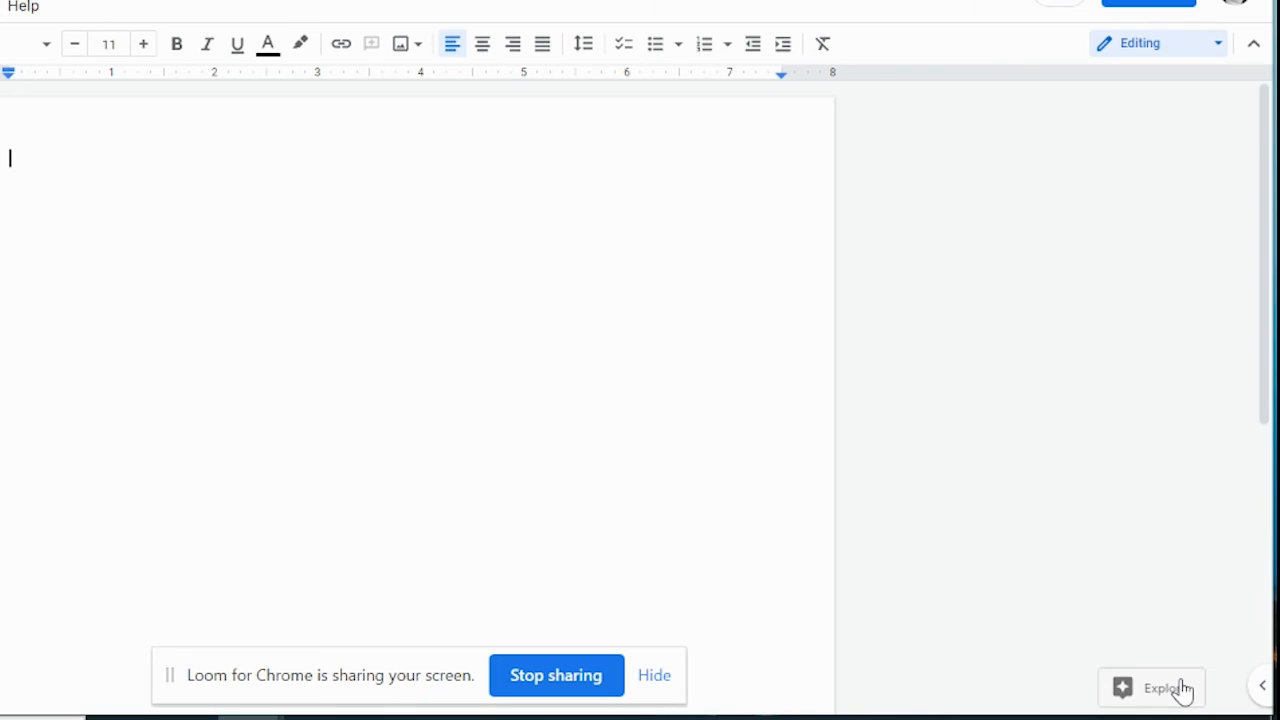
Open Explore in the blank document and search for "hand outline".
{"action": "right_click", "coordinate": [1183, 690]}
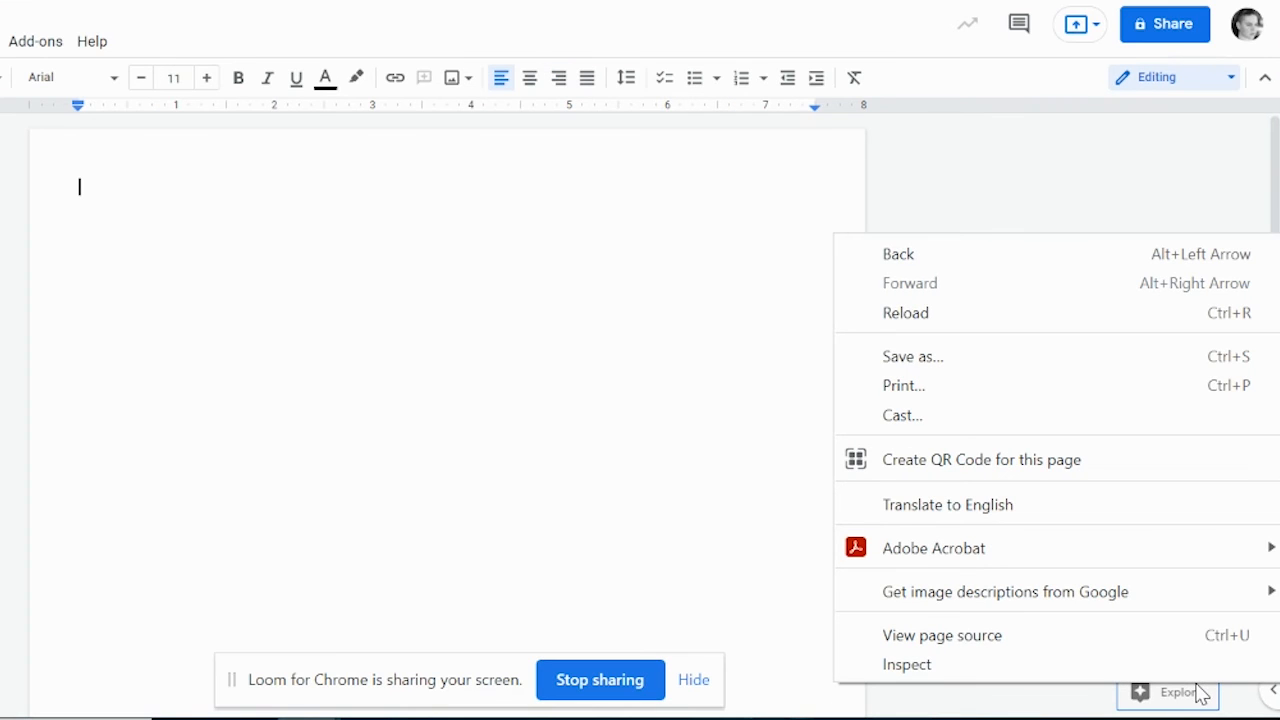
{"action": "left_click", "coordinate": [1177, 703]}
{"action": "left_click", "coordinate": [1177, 703]}
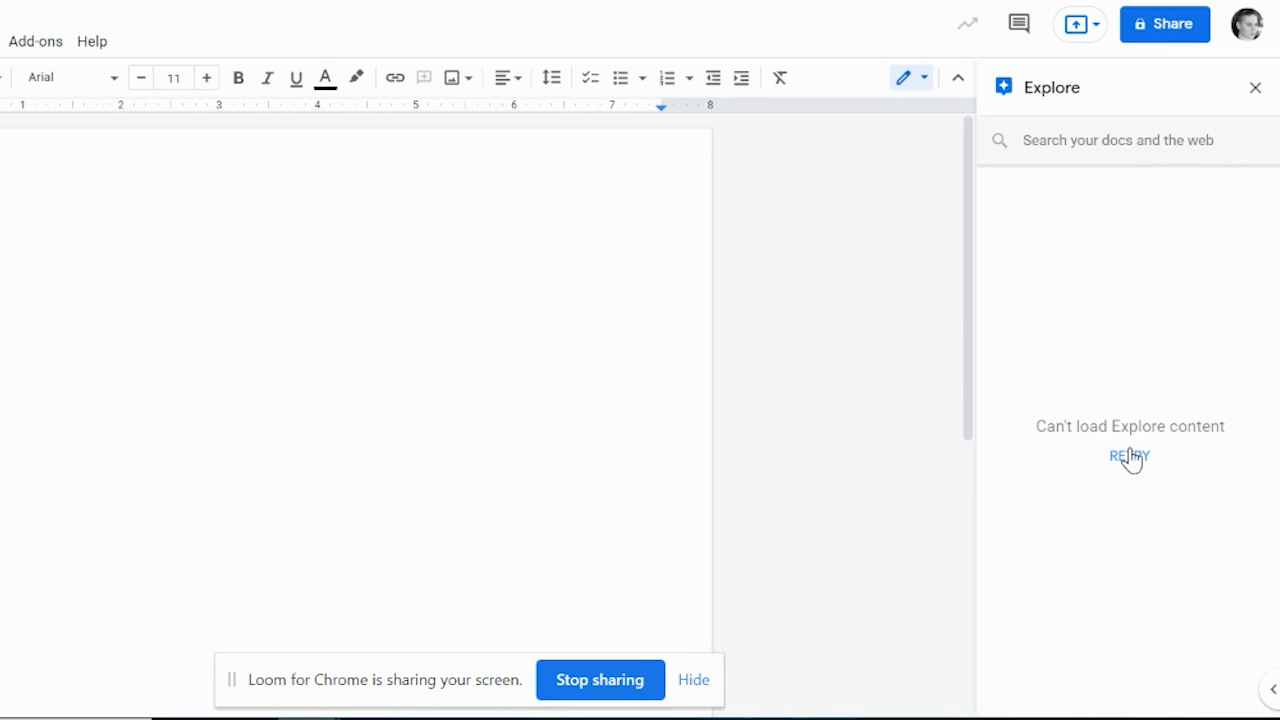
{"action": "left_click", "coordinate": [1086, 134]}
{"action": "type", "text": "hand outline"}
{"action": "key", "text": "Return"}
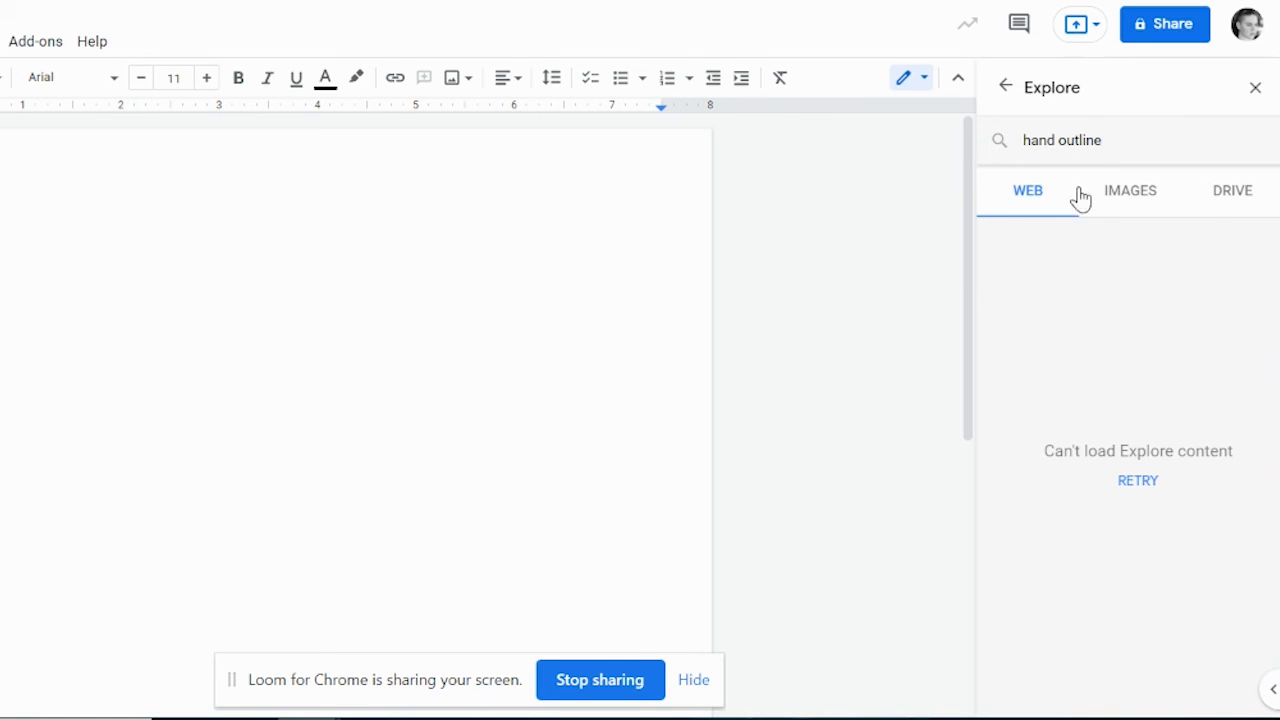
Look through the Drive results for "hand outline" and check the web results.
{"action": "left_click", "coordinate": [1222, 199]}
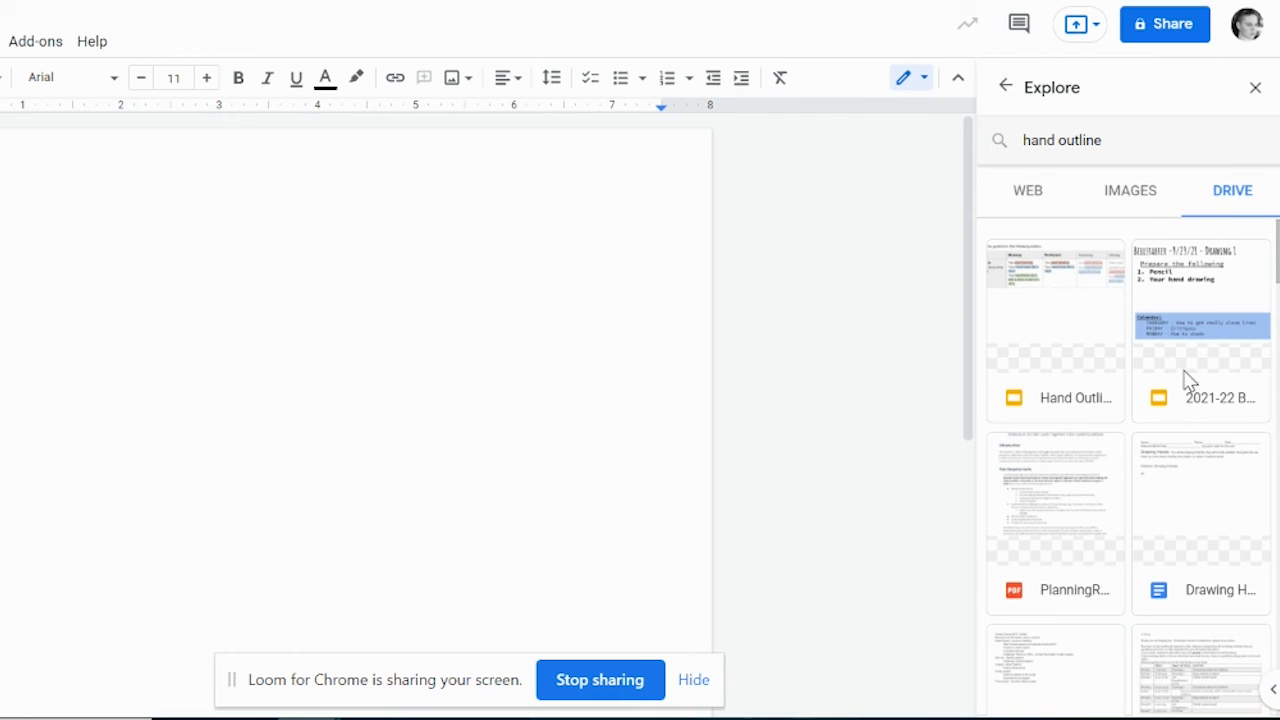
{"action": "scroll", "coordinate": [1186, 393], "scroll_direction": "down", "scroll_amount": 2}
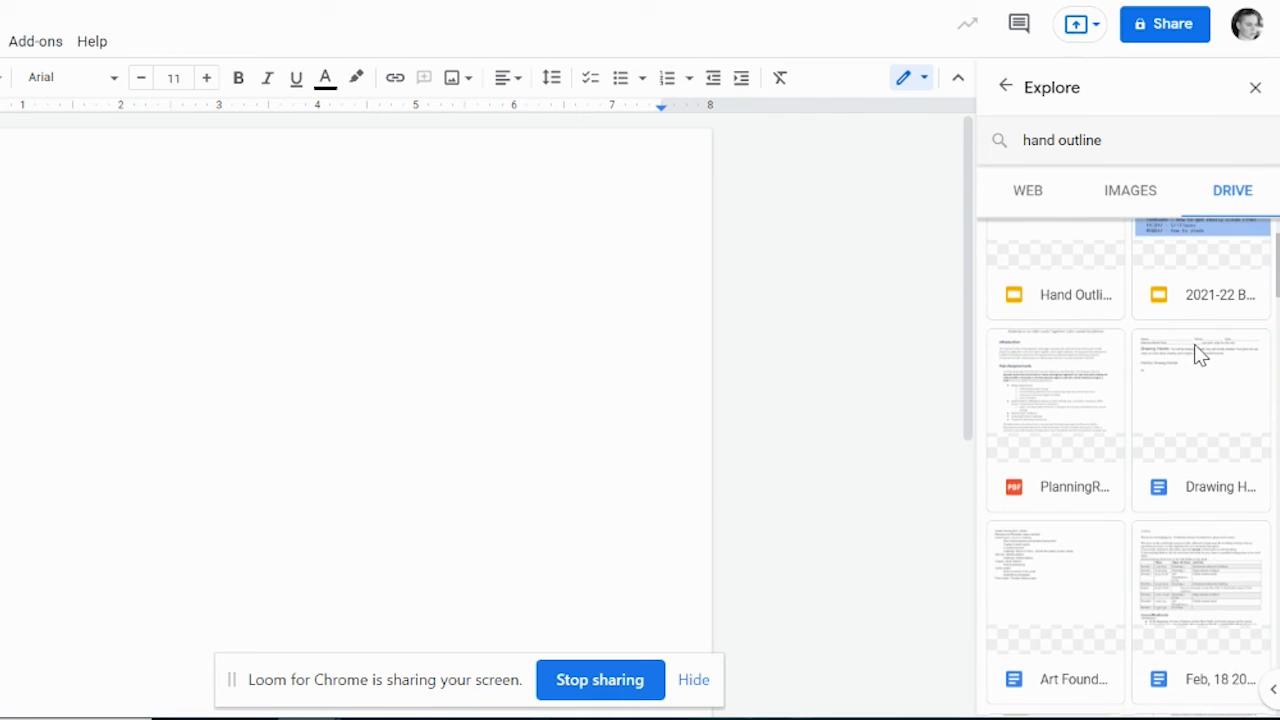
{"action": "left_click", "coordinate": [1188, 452]}
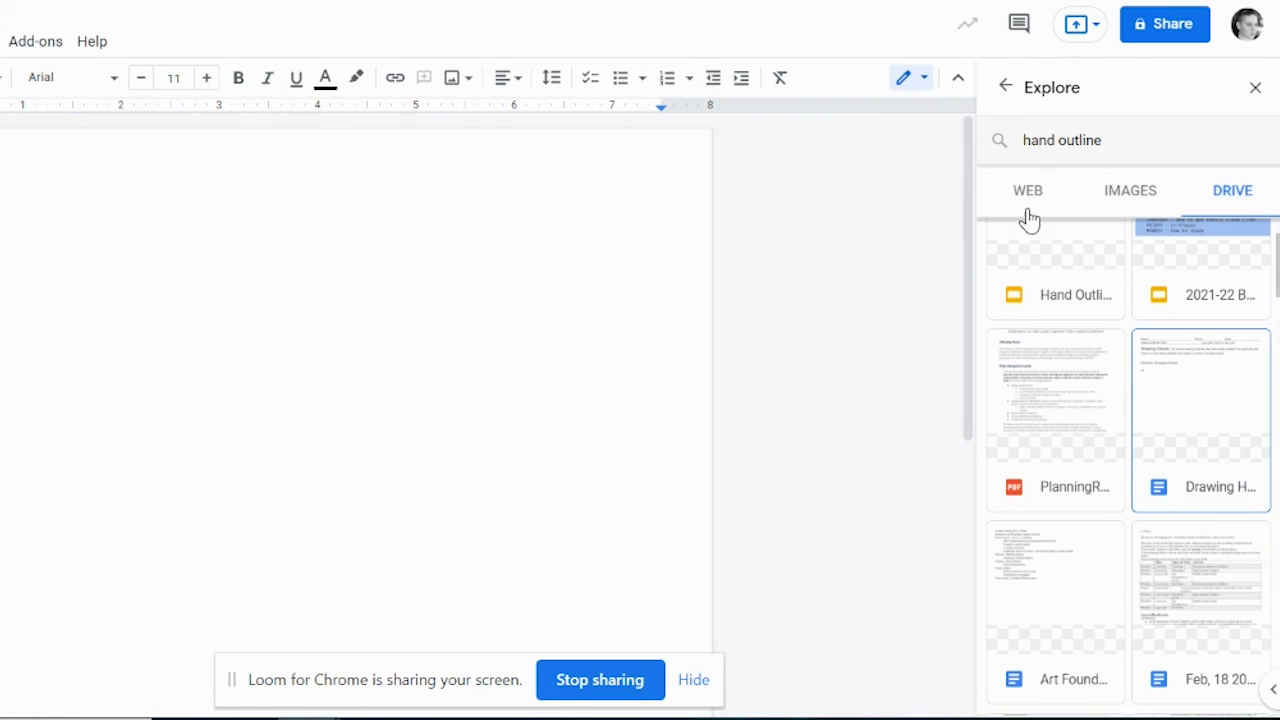
{"action": "left_click", "coordinate": [1027, 200]}
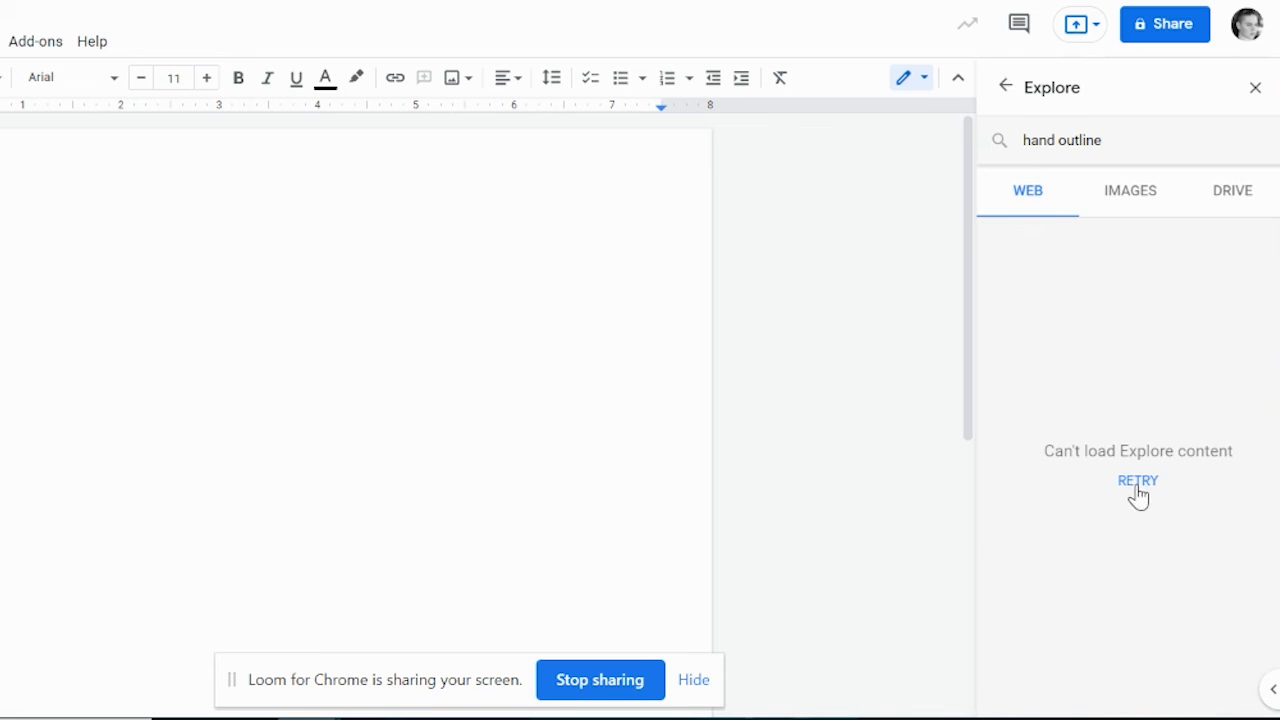
Find the outline picture of two open hands among the image results and insert it into the document.
{"action": "left_click", "coordinate": [1130, 192]}
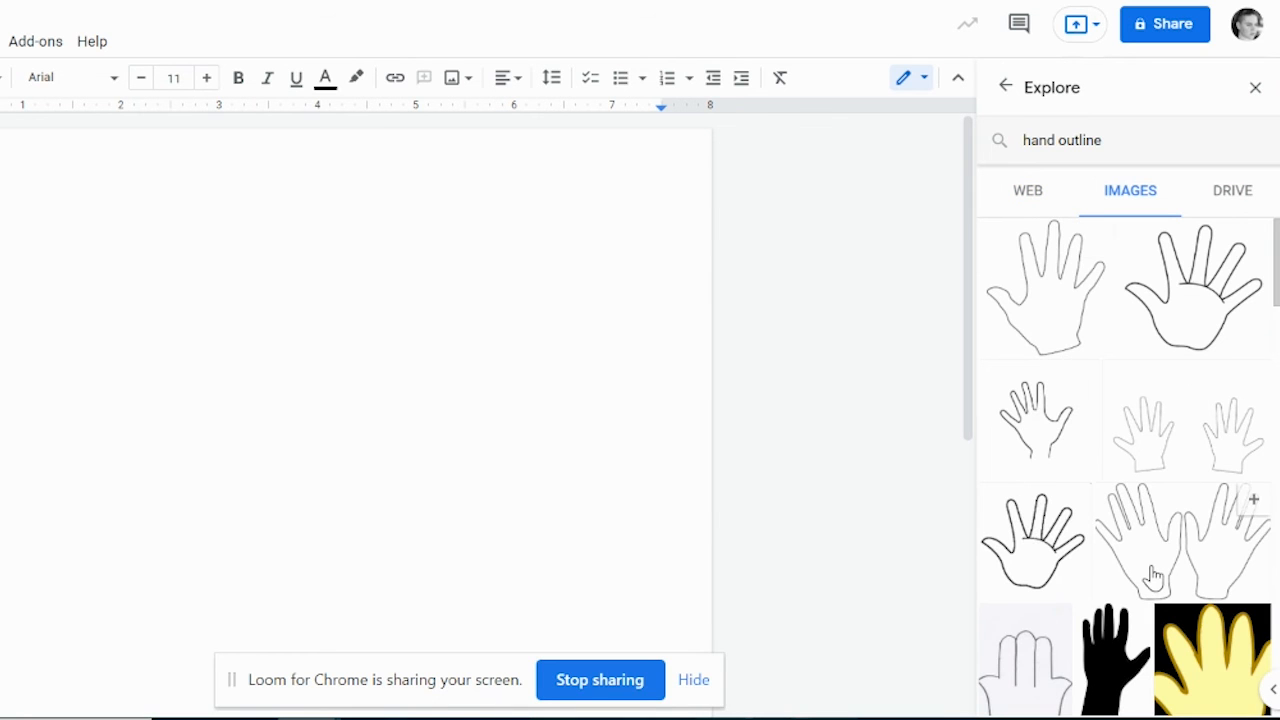
{"action": "scroll", "coordinate": [1153, 575], "scroll_direction": "down", "scroll_amount": 6}
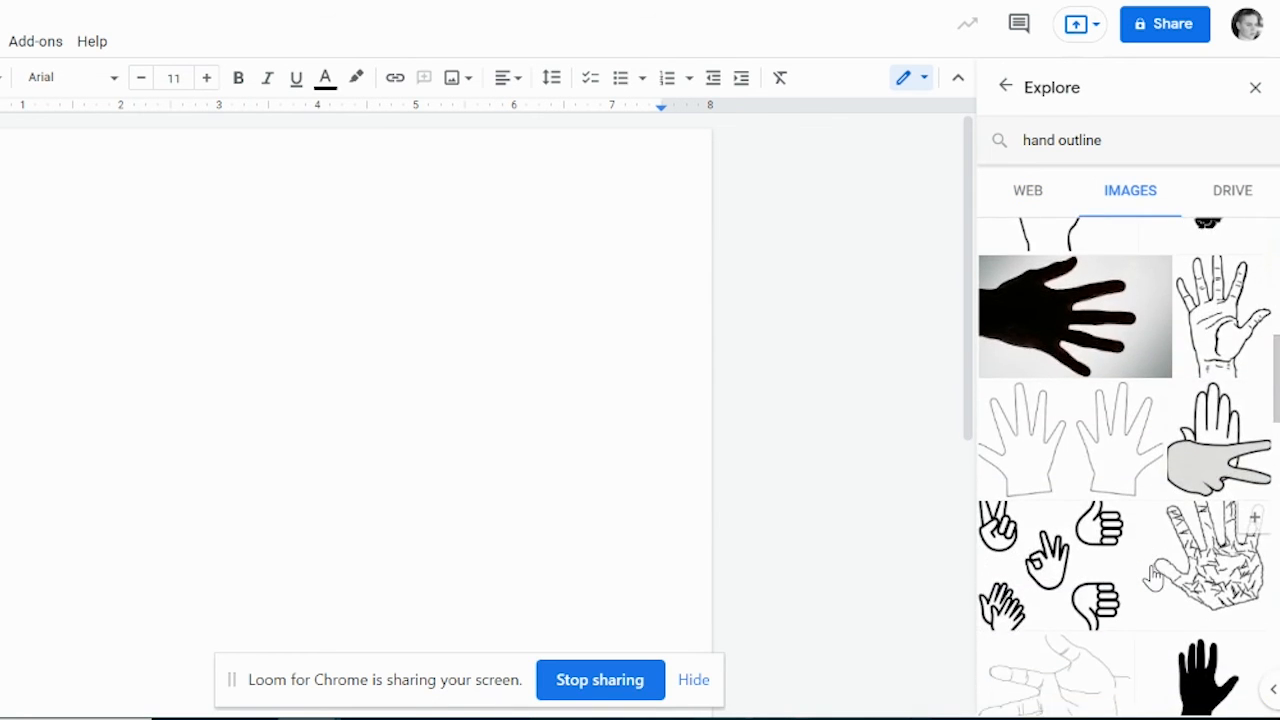
{"action": "left_click_drag", "start_coordinate": [1106, 471], "coordinate": [396, 302]}
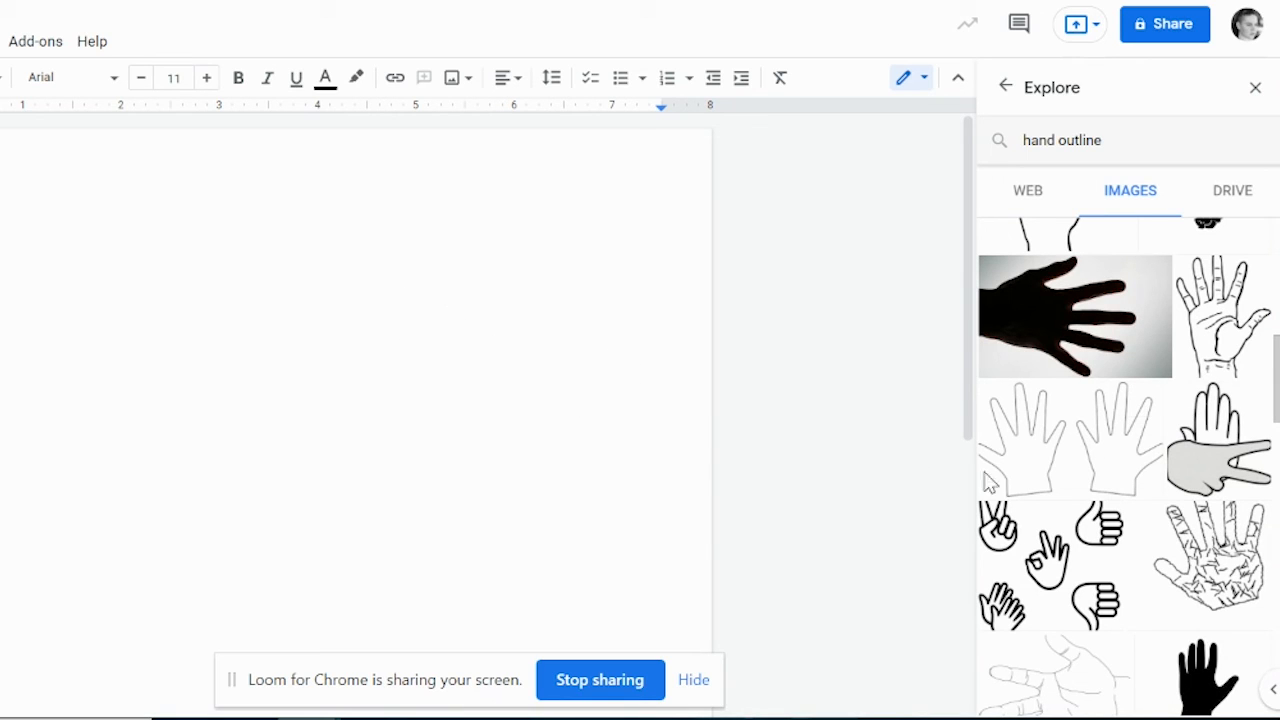
{"action": "mouse_move", "coordinate": [1075, 440]}
{"action": "left_click", "coordinate": [1147, 402]}
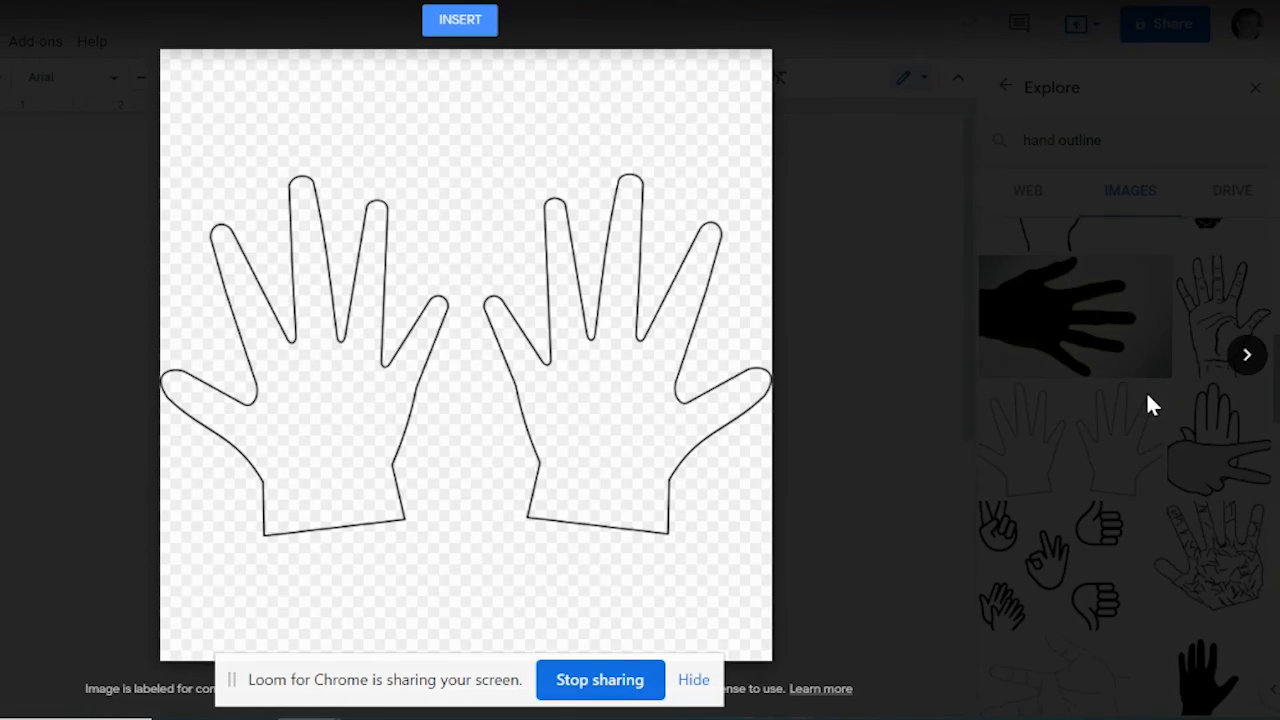
{"action": "left_click", "coordinate": [459, 20]}
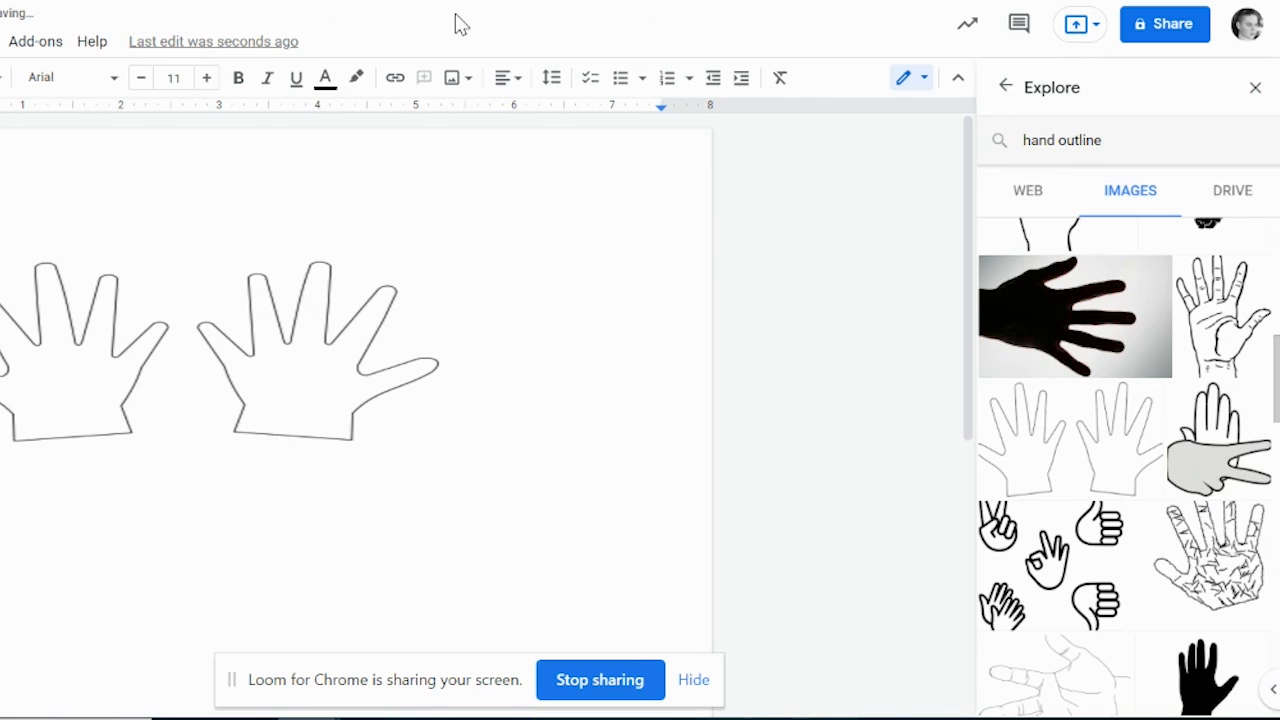
Stretch the inserted hands picture downward to make it taller without changing its width, and close Explore.
{"action": "left_click", "coordinate": [110, 390]}
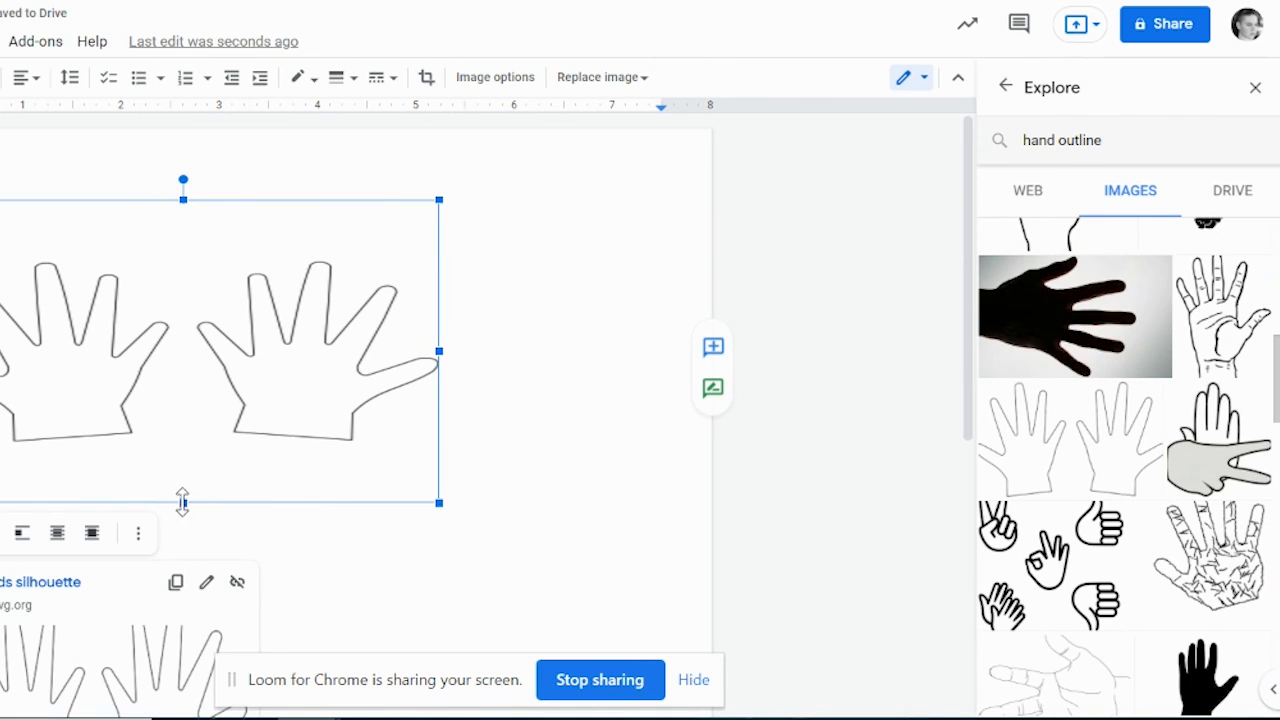
{"action": "left_click_drag", "start_coordinate": [182, 502], "coordinate": [187, 590]}
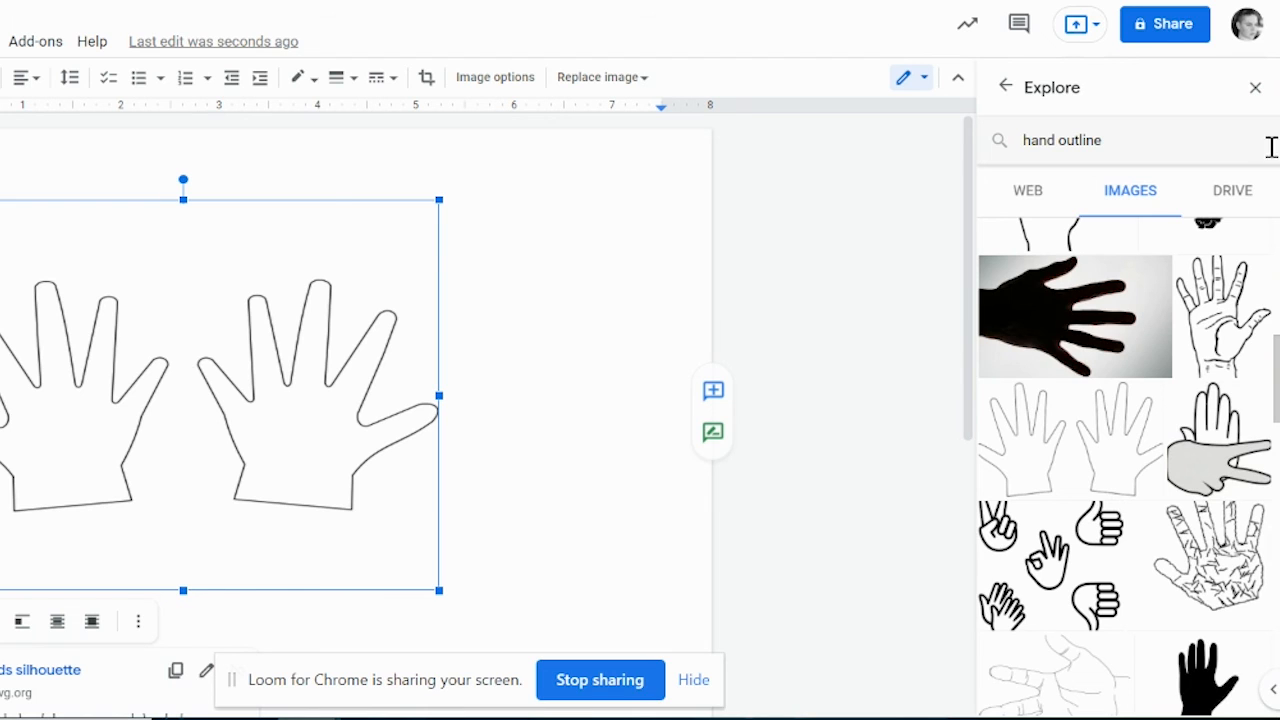
{"action": "left_click", "coordinate": [1256, 90]}
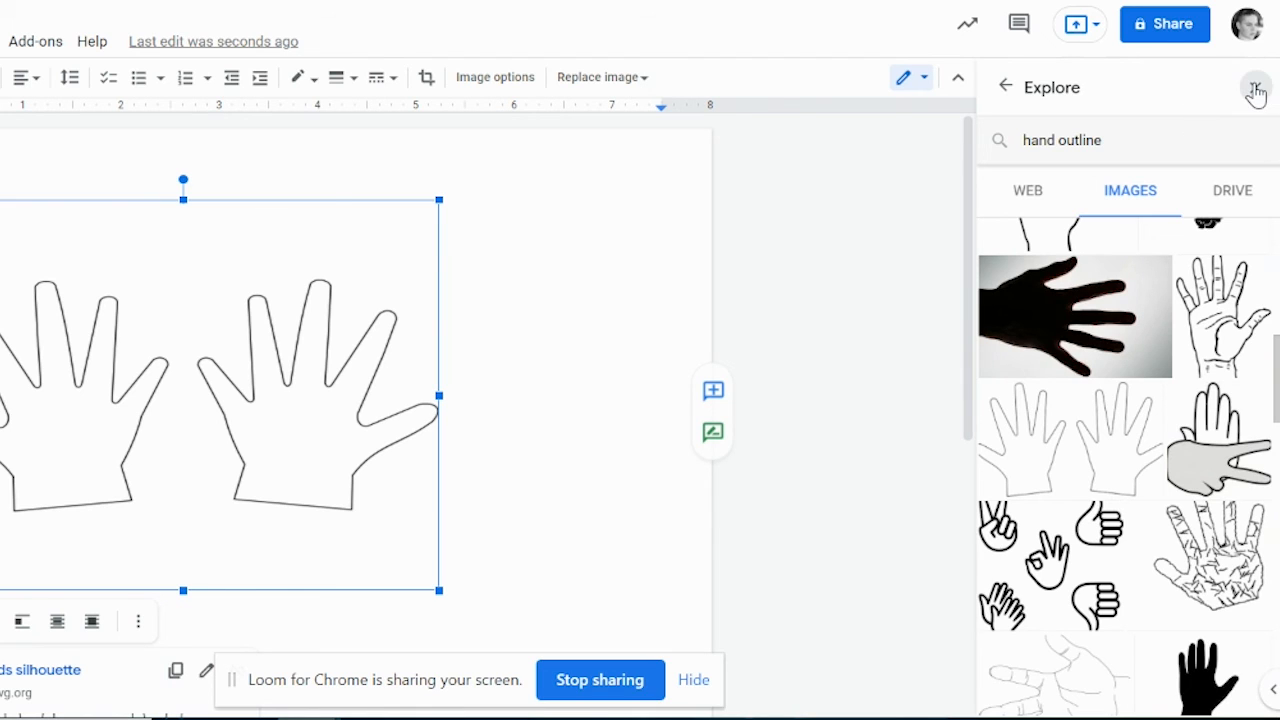